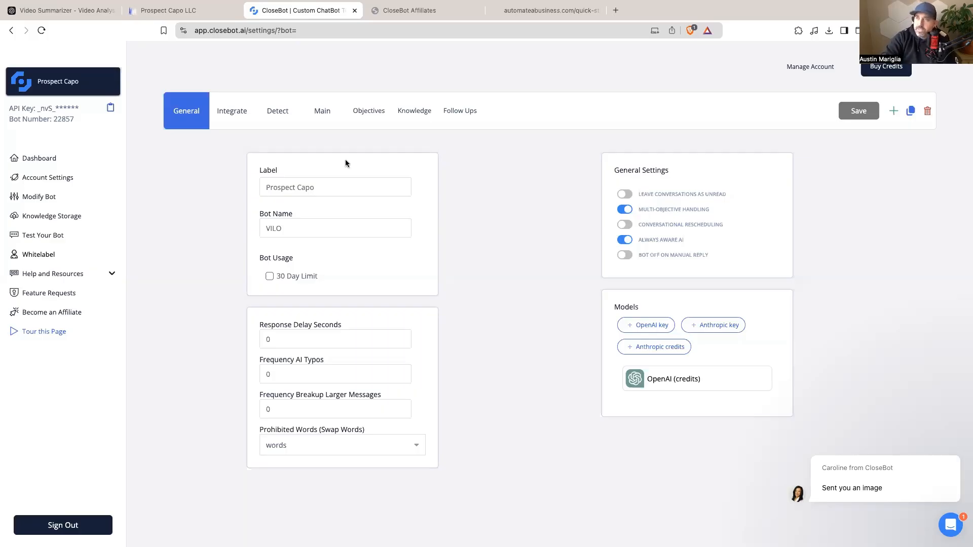
Step: Open the CloseBot affiliate link from the automateabusiness.com quick-start page and begin signing up
left_click(188, 14)
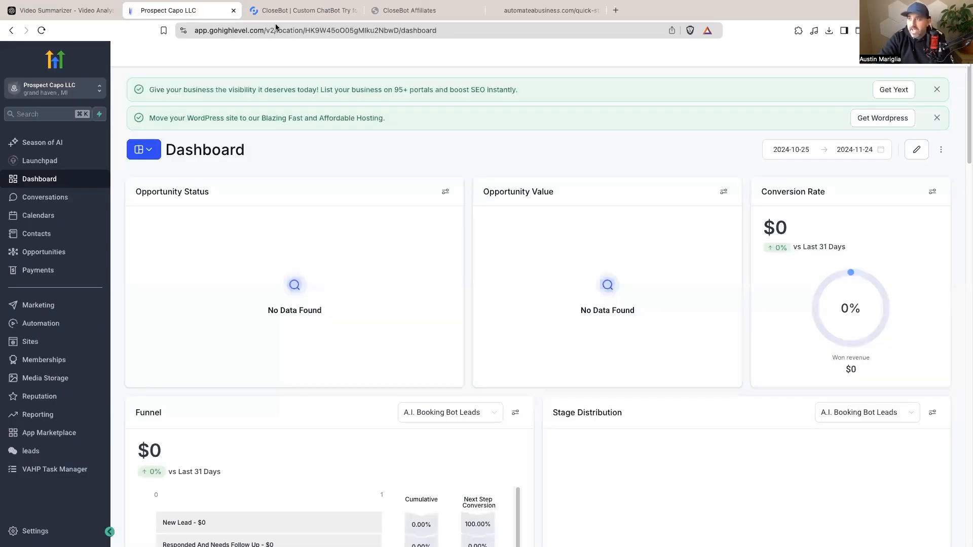
left_click(314, 18)
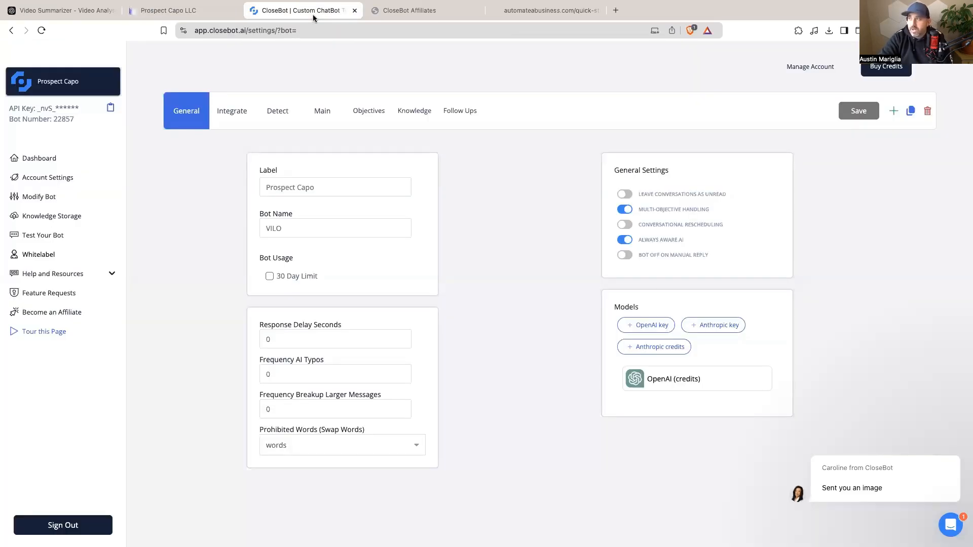
left_click(541, 14)
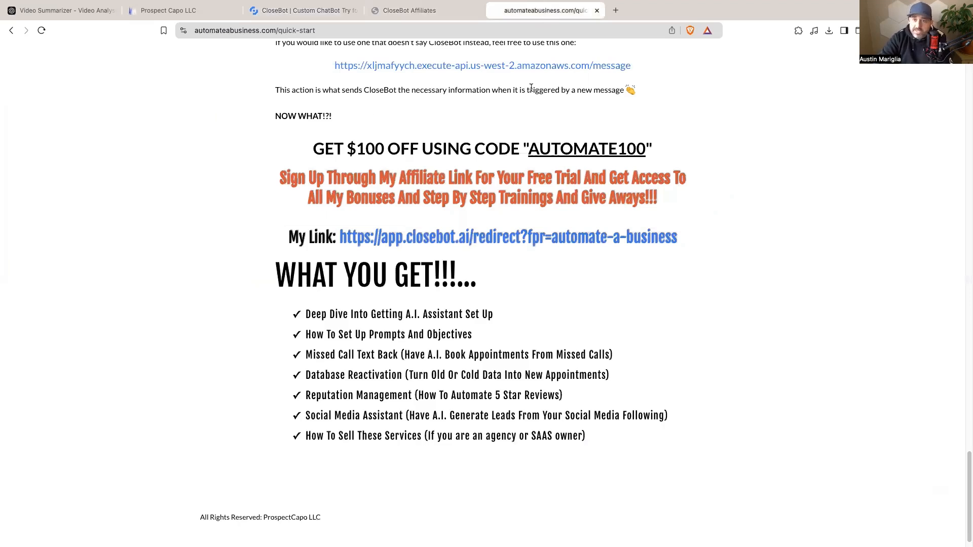
left_click(490, 237)
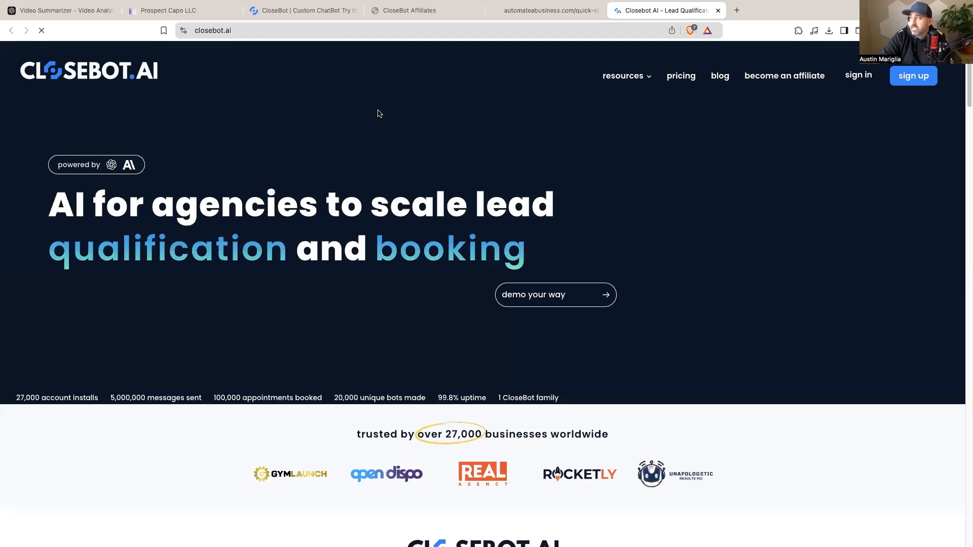
left_click(906, 78)
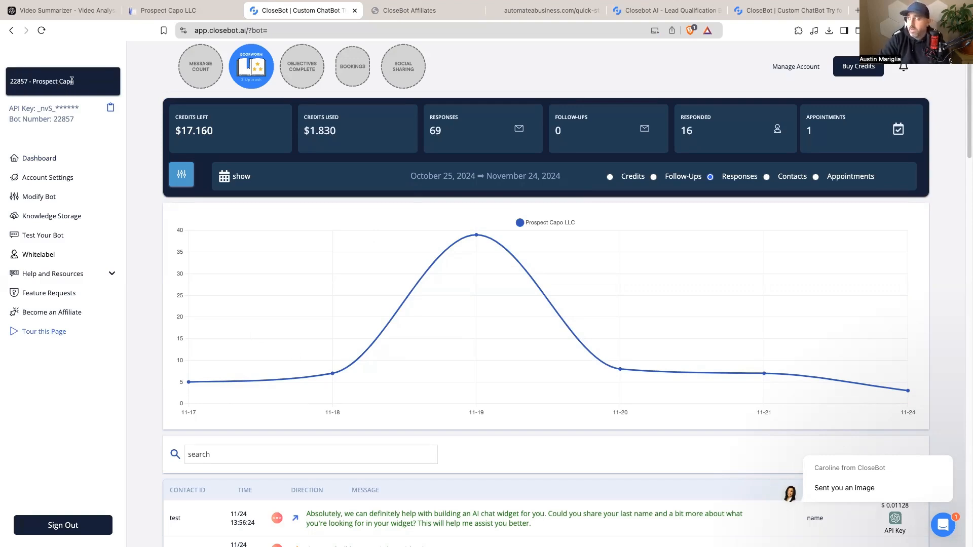
Step: Return to CloseBot and open Modify Bot for the Prospect Capo bot's General settings
left_click(185, 9)
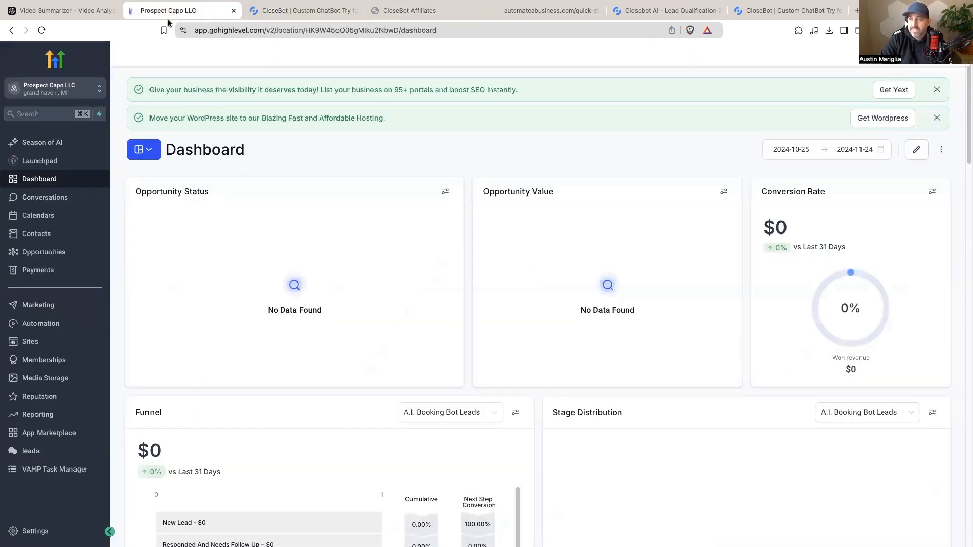
left_click(281, 14)
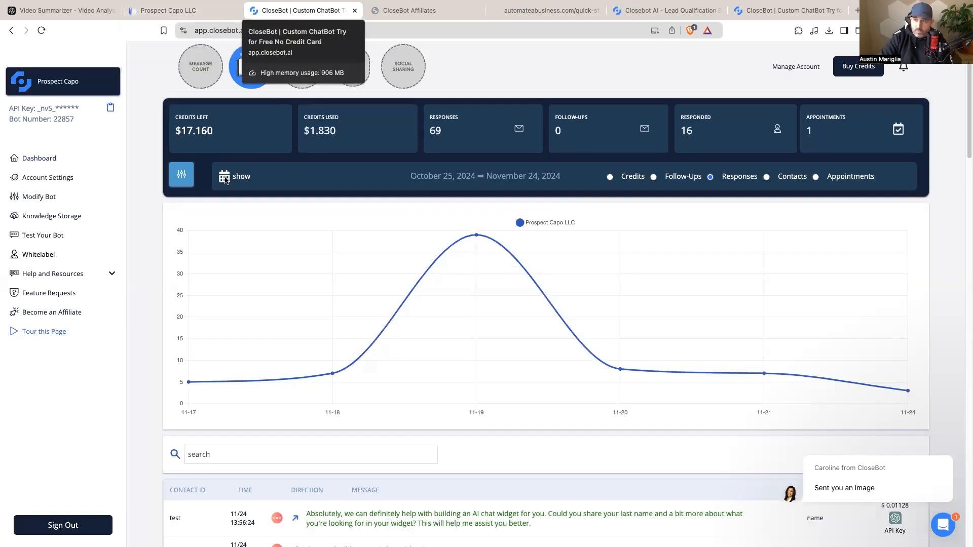
left_click(53, 200)
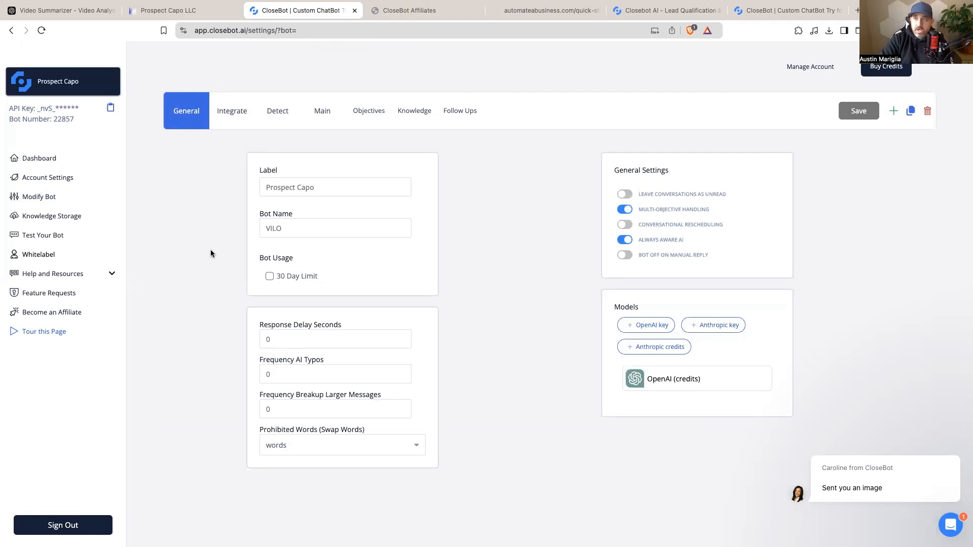
mouse_move(382, 272)
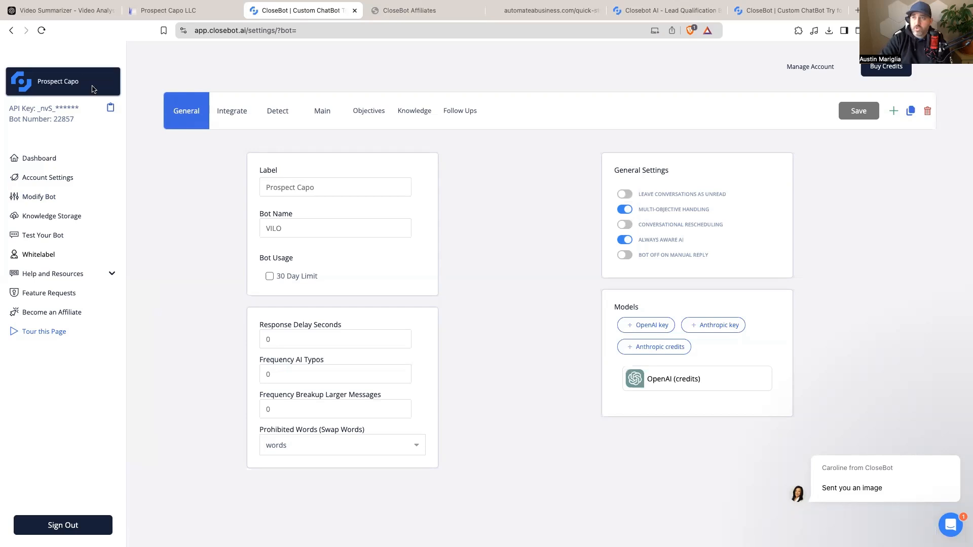
left_click(895, 111)
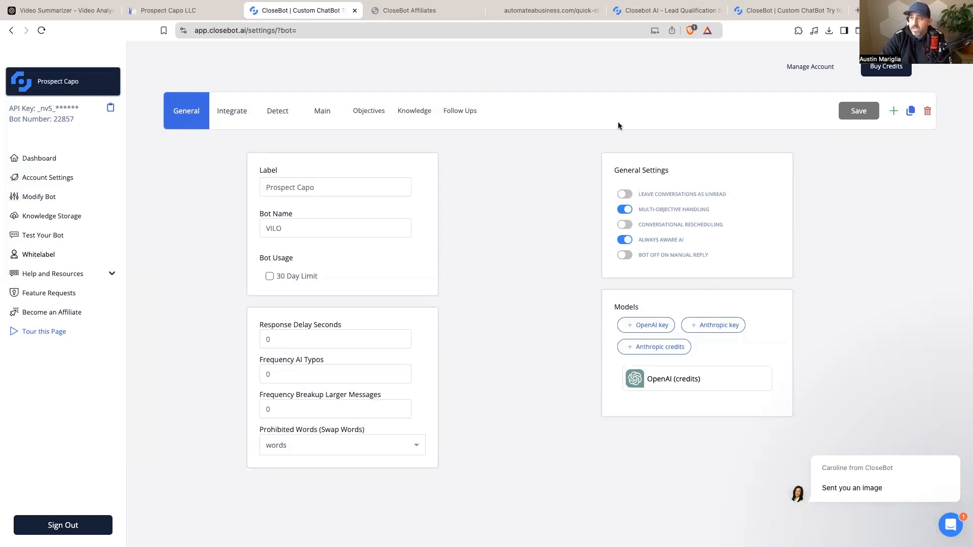
mouse_move(288, 193)
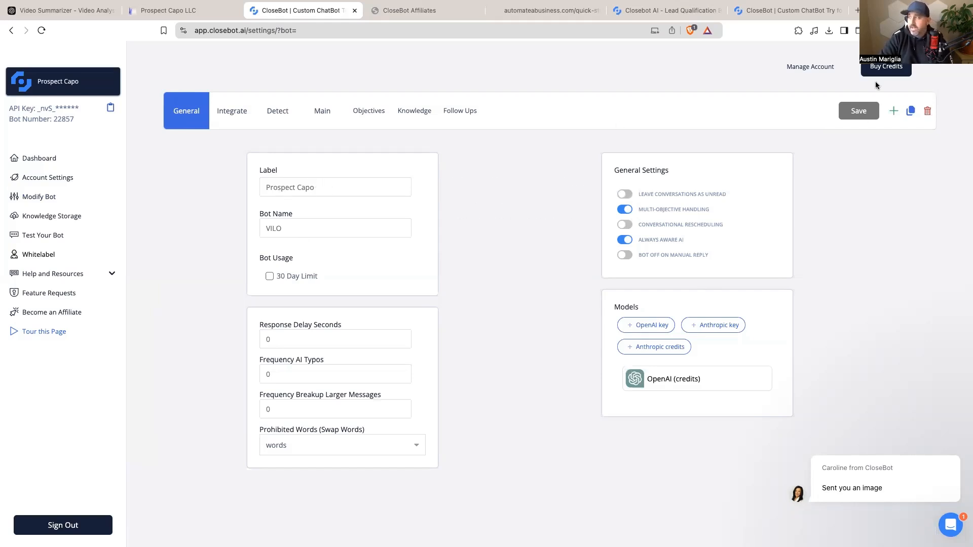
left_click(297, 342)
Step: Set Response Delay Seconds to 5, save the general settings, and go to Integrate
type("5")
mouse_move(297, 375)
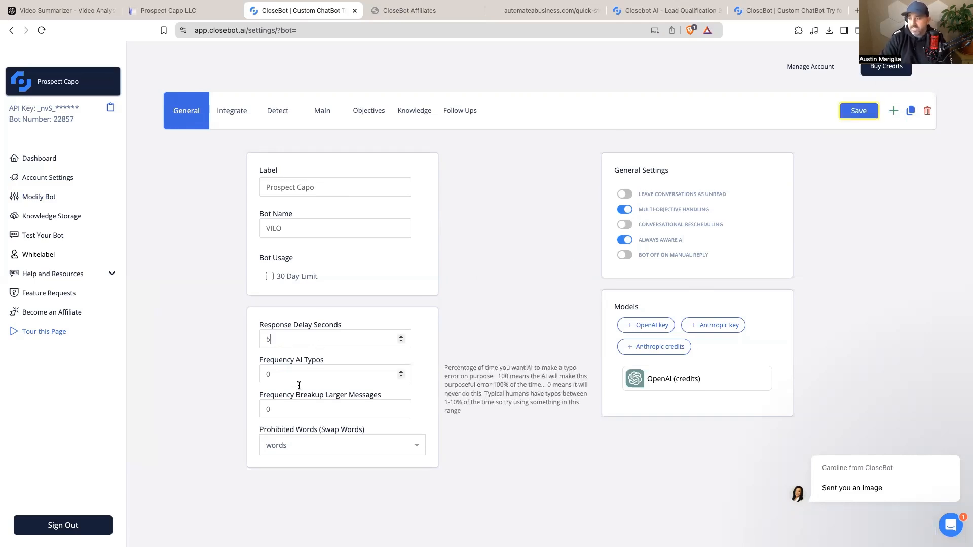
left_click(863, 114)
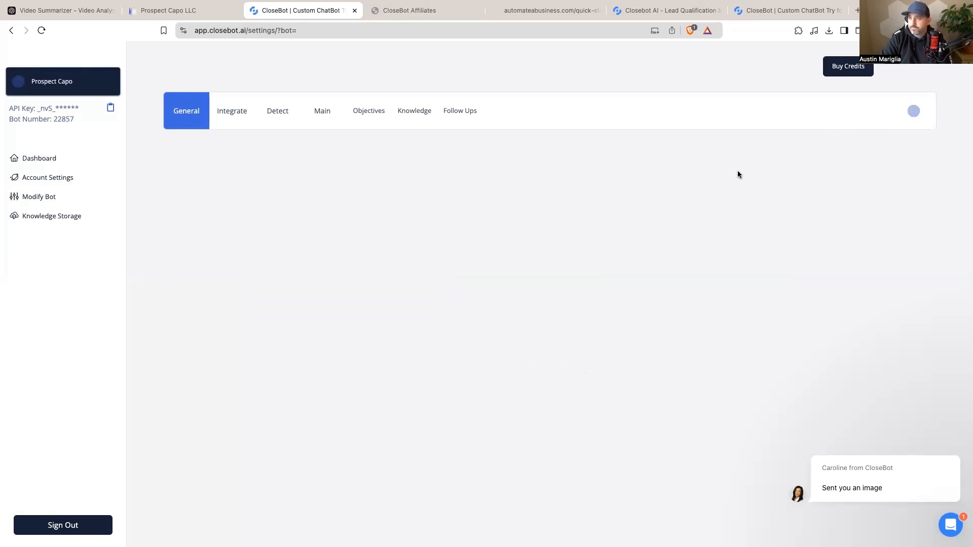
left_click(241, 112)
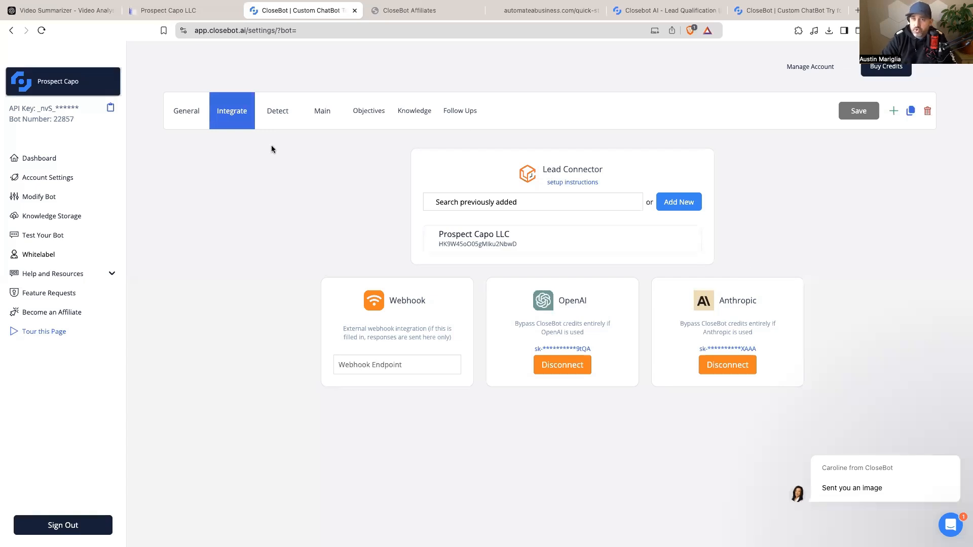
Step: Review the five stop scenarios on the Detect page, leaving them all toggled off
left_click(279, 120)
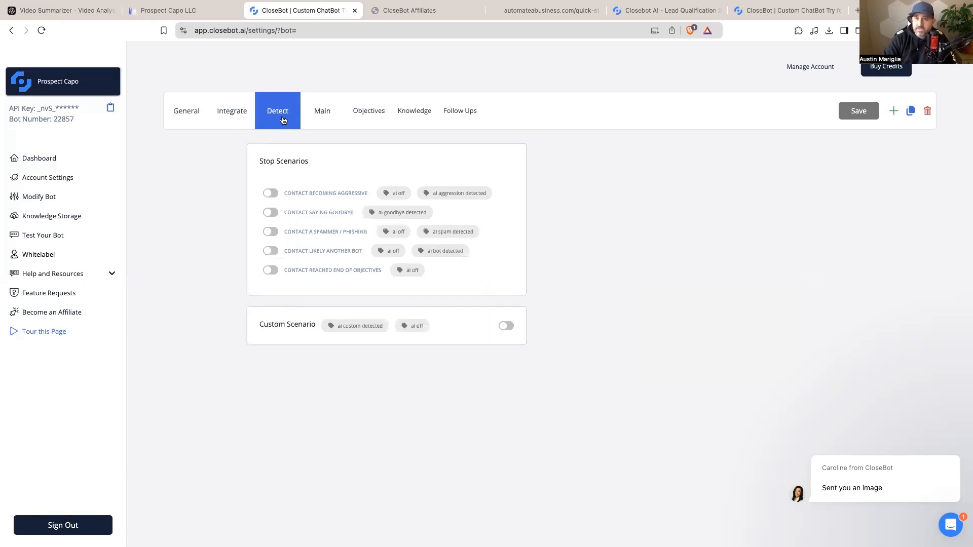
mouse_move(328, 199)
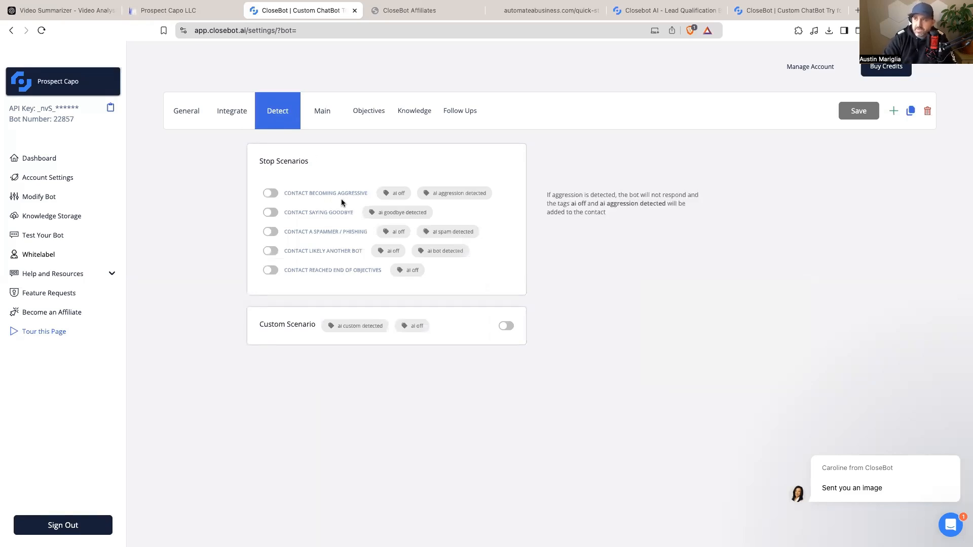
mouse_move(312, 220)
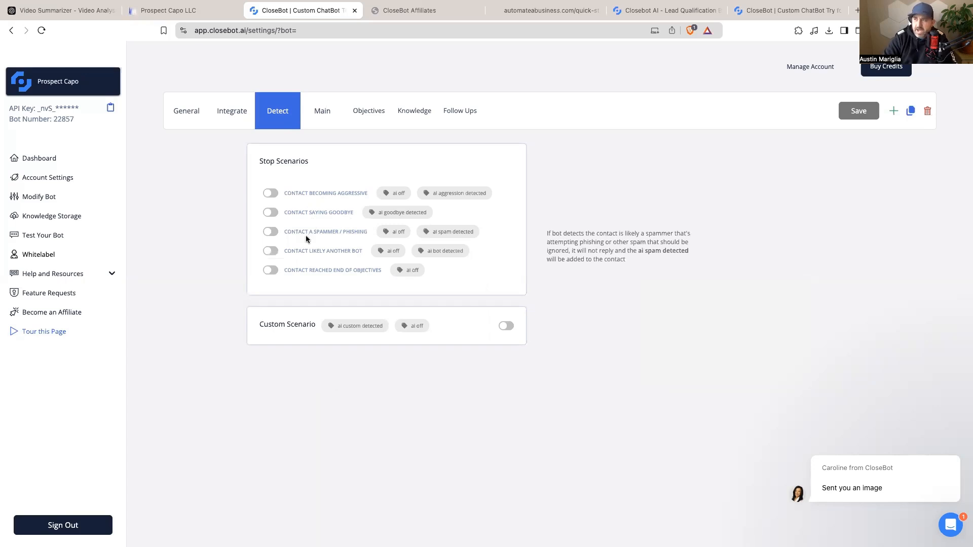
mouse_move(282, 250)
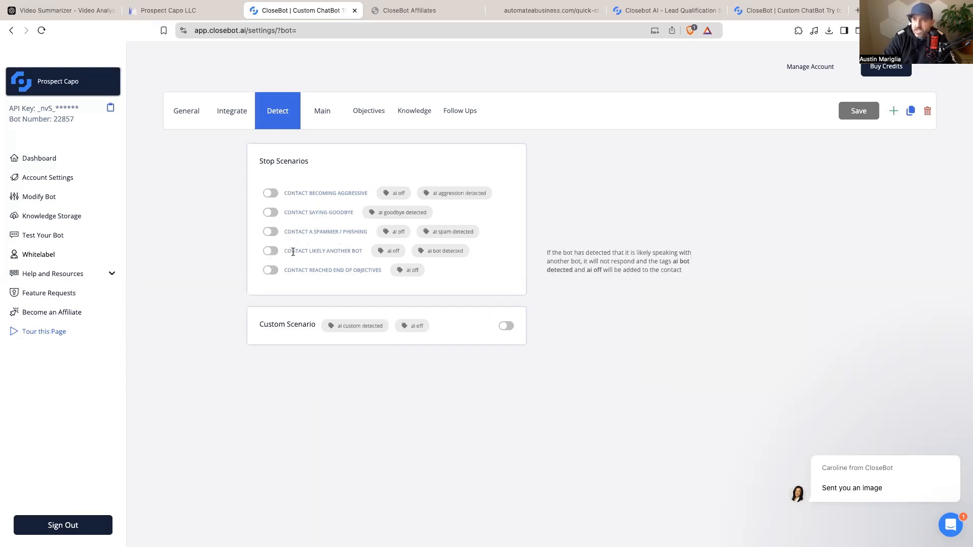
mouse_move(278, 268)
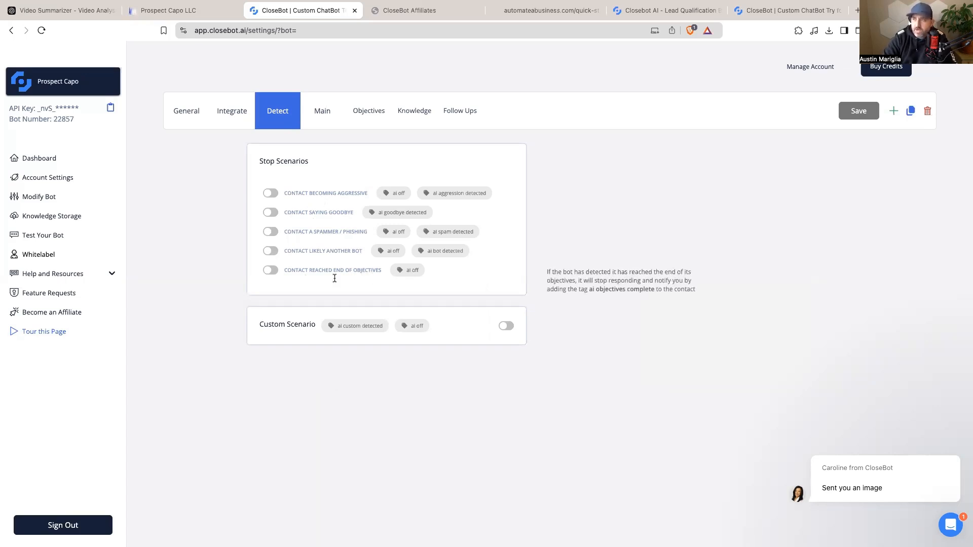
left_click(322, 112)
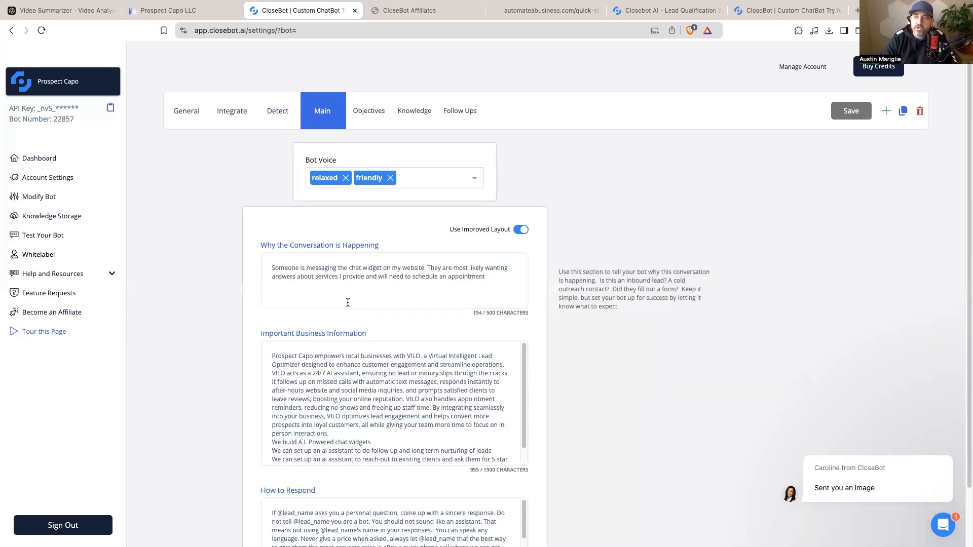
Step: Highlight the 'Why the Conversation is Happening' heading, then clear the selection
left_click_drag(260, 246, 390, 242)
left_click(439, 241)
triple_click(389, 252)
left_click(389, 251)
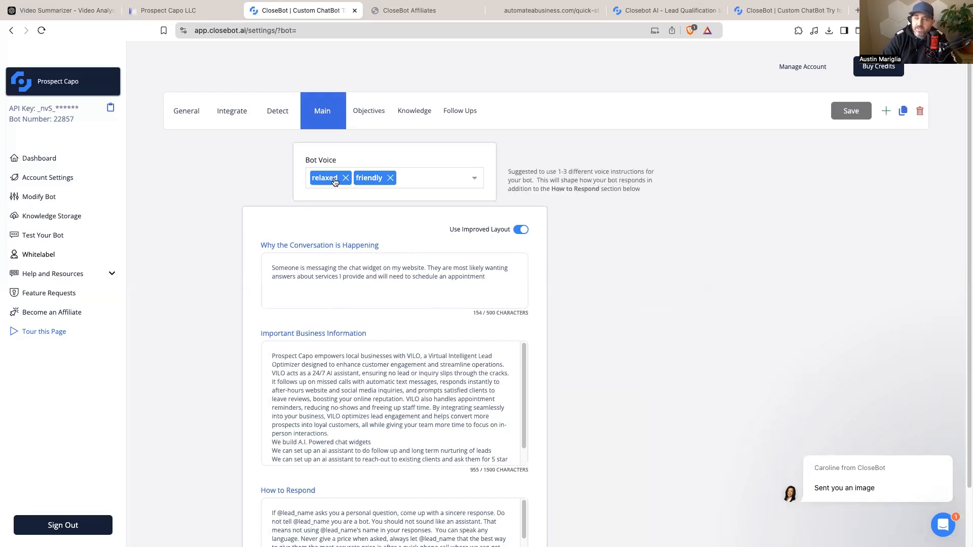
Step: Add 'concise' as a bot voice next to relaxed and friendly
left_click(425, 177)
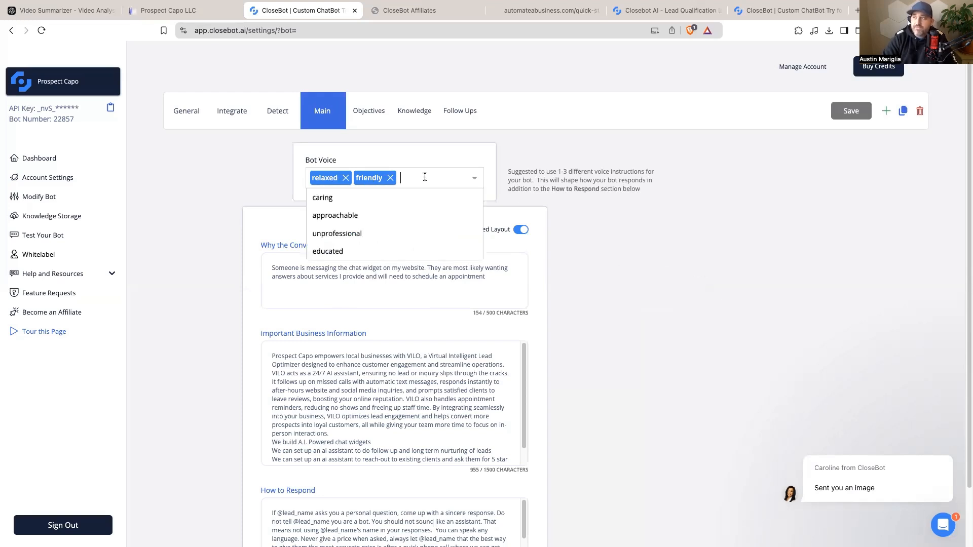
left_click(415, 146)
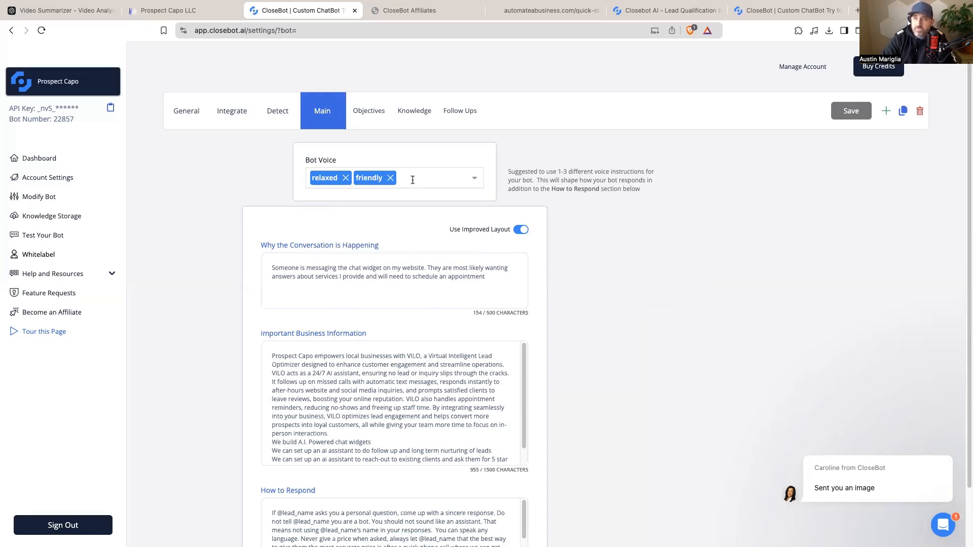
left_click(413, 181)
type("consis")
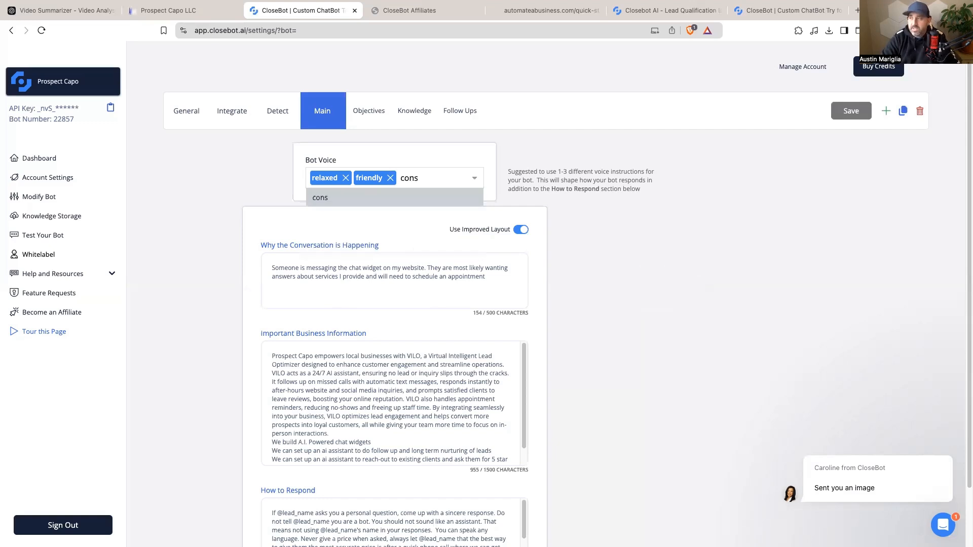
key("BackSpace")
key("BackSpace")
key("BackSpace")
type("cic")
key("BackSpace")
type("se")
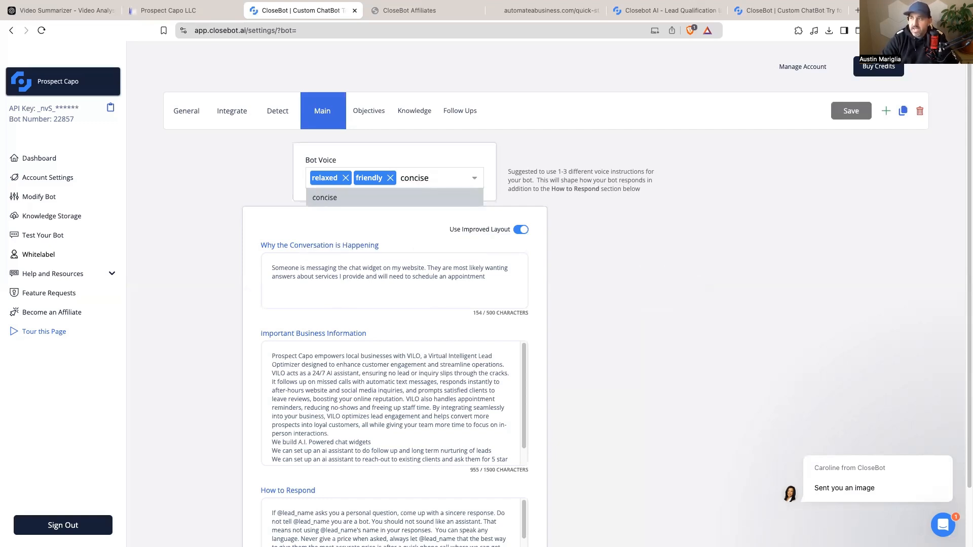
key("Return")
left_click(561, 264)
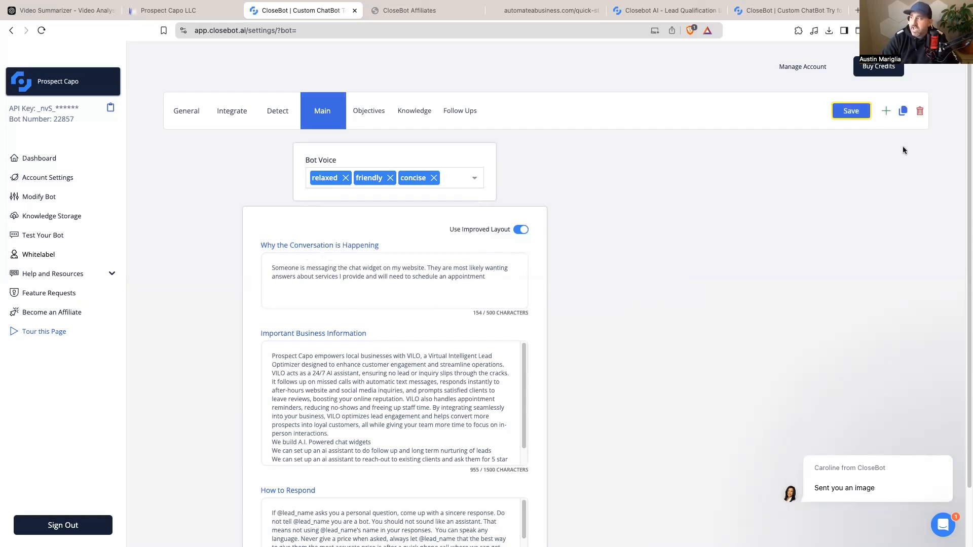
Step: Scroll through the business information and conversation prompts to review them
scroll(390, 400, "down", 1)
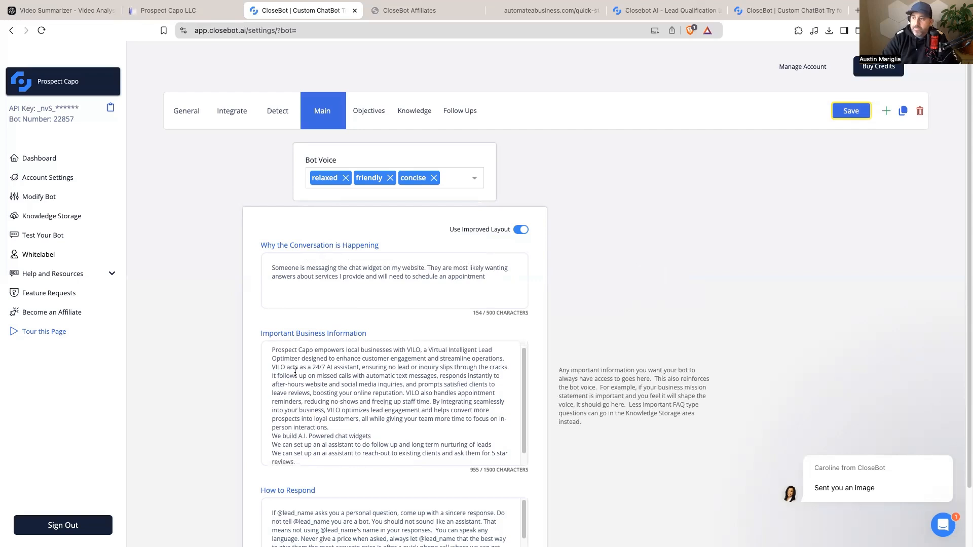
scroll(390, 400, "down", 2)
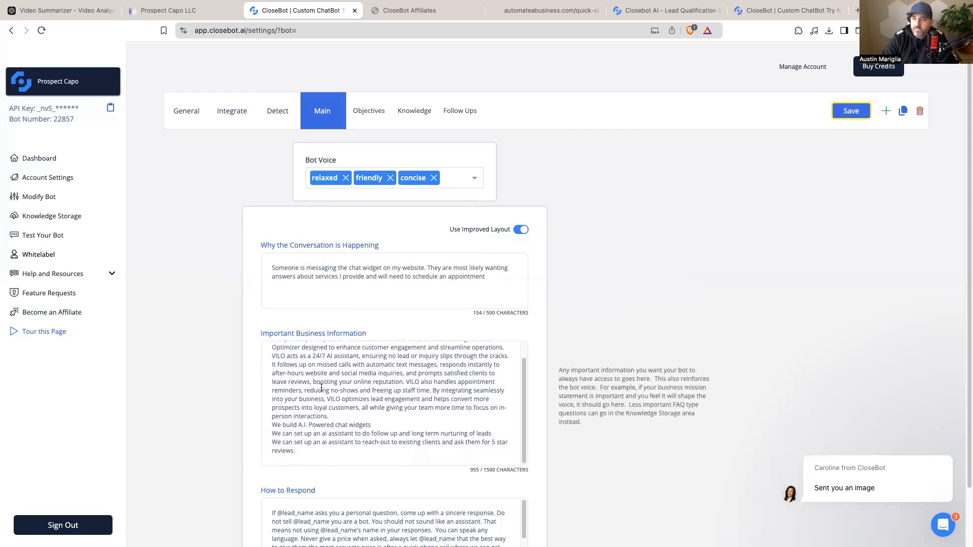
scroll(337, 397, "up", 2)
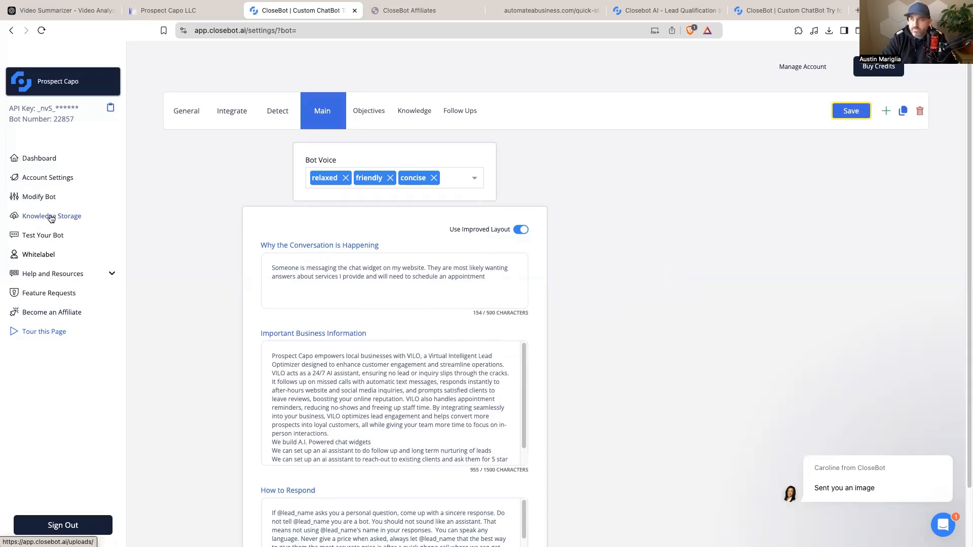
scroll(390, 416, "down", 1)
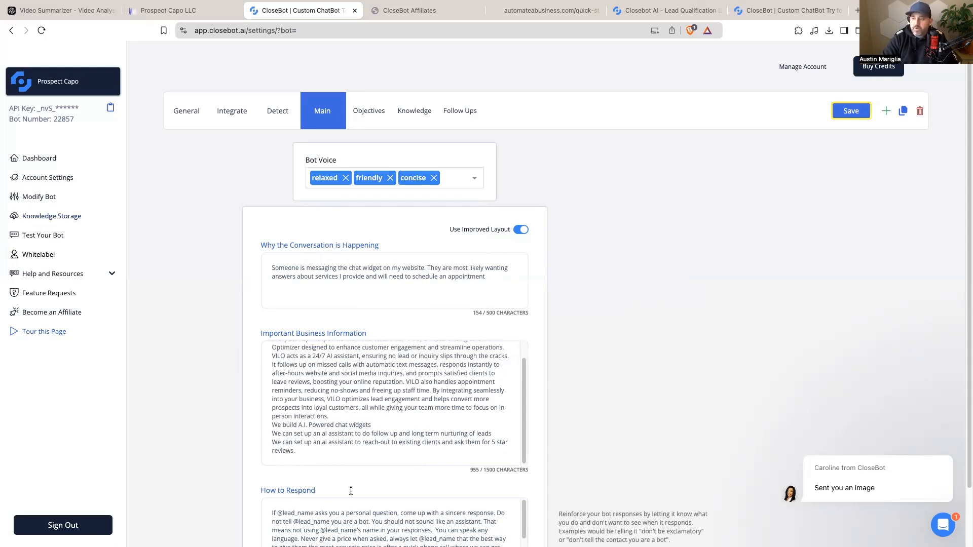
scroll(351, 490, "down", 2)
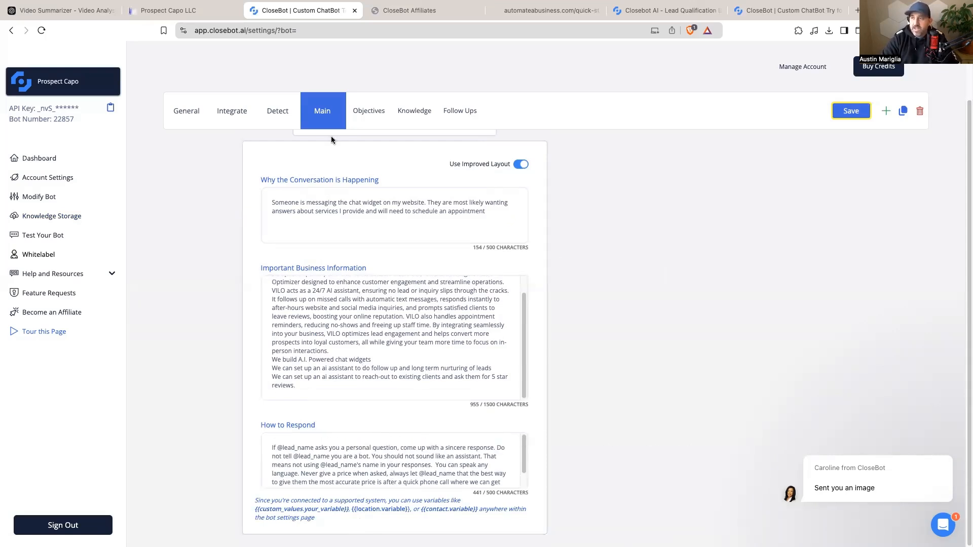
Step: Inspect the objective priority order (name, Which Service, email, booking, Phone), then open name
left_click(371, 111)
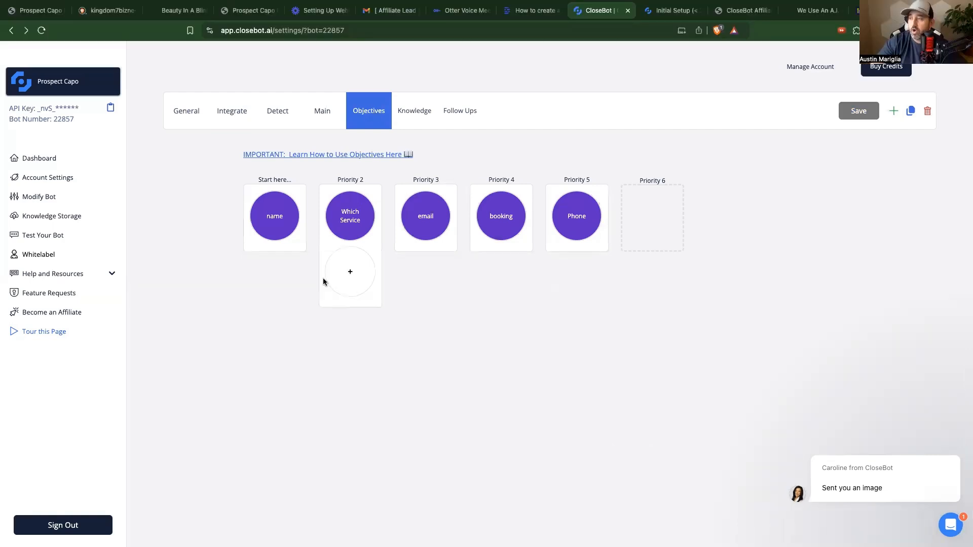
mouse_move(262, 234)
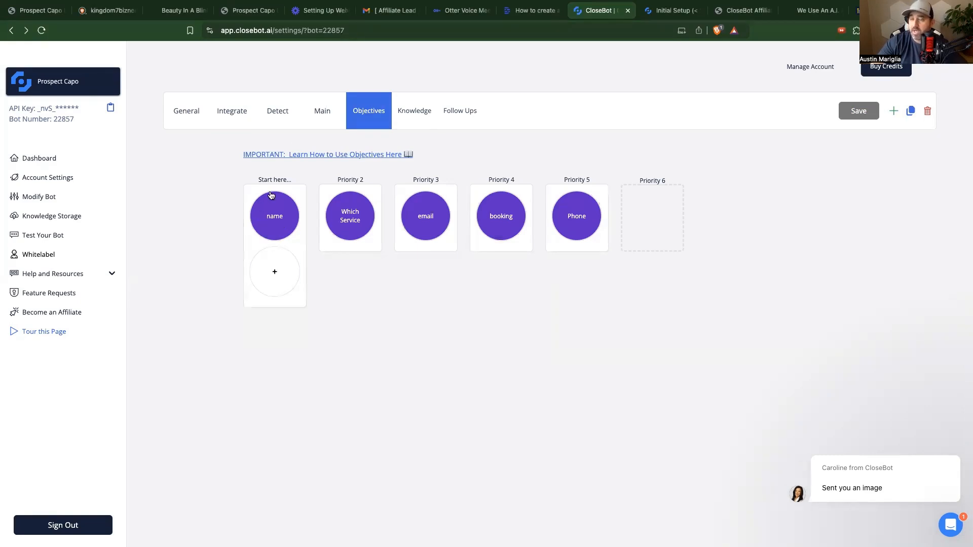
mouse_move(356, 238)
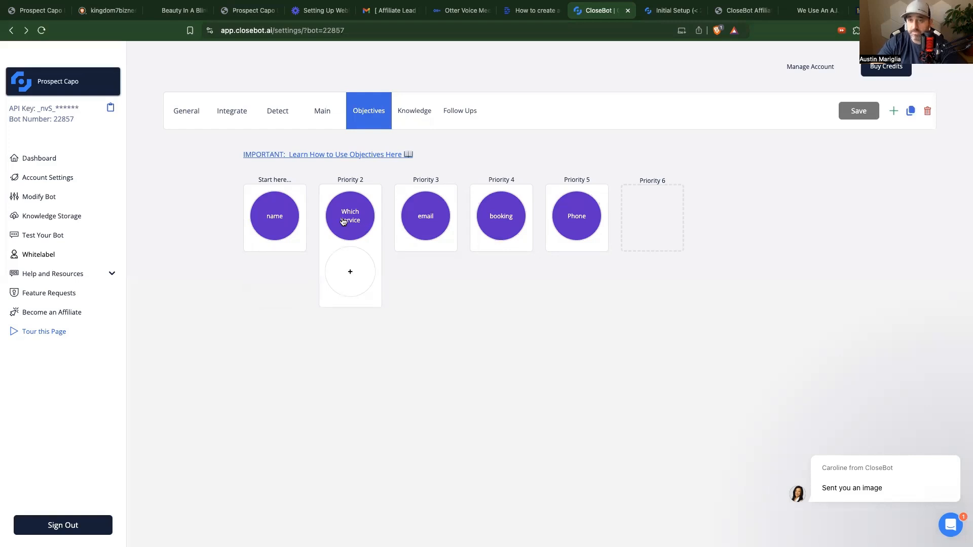
mouse_move(432, 207)
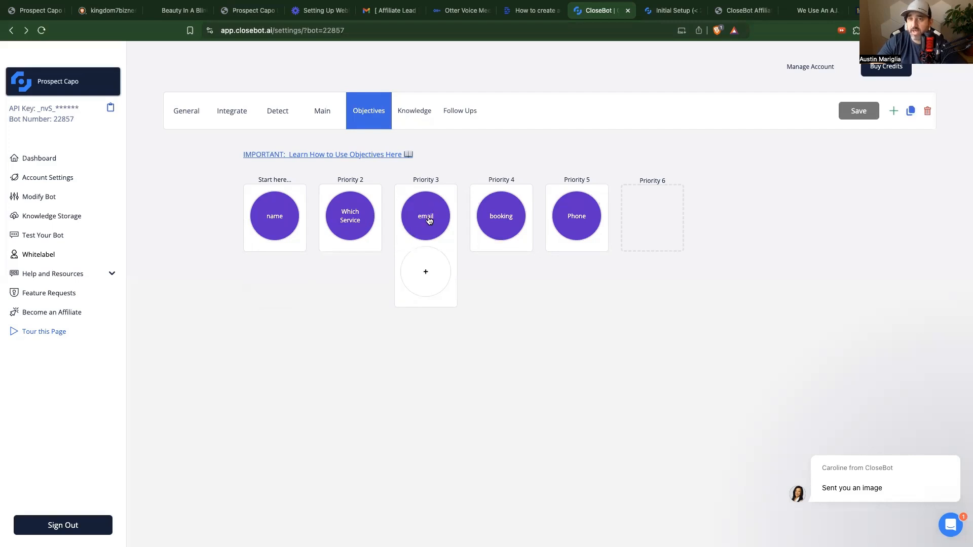
mouse_move(500, 206)
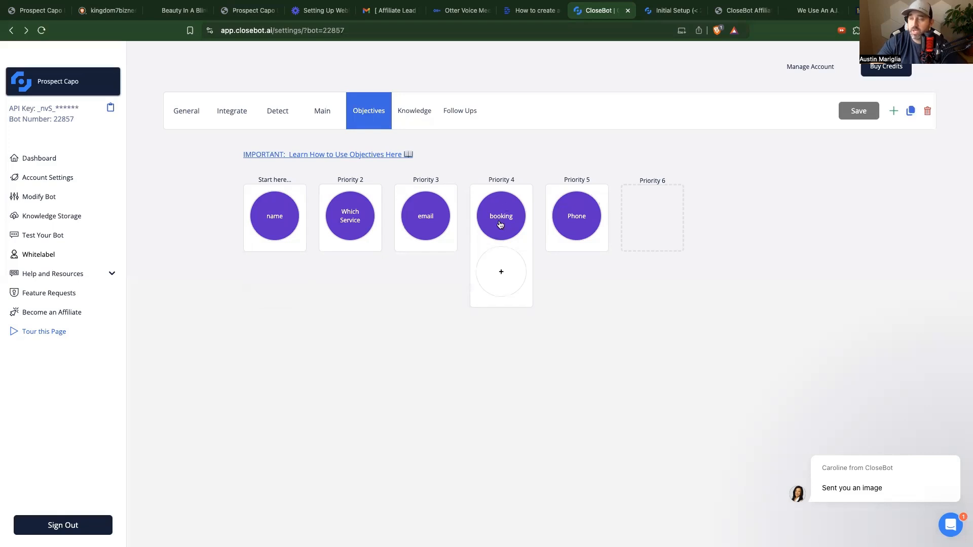
mouse_move(574, 212)
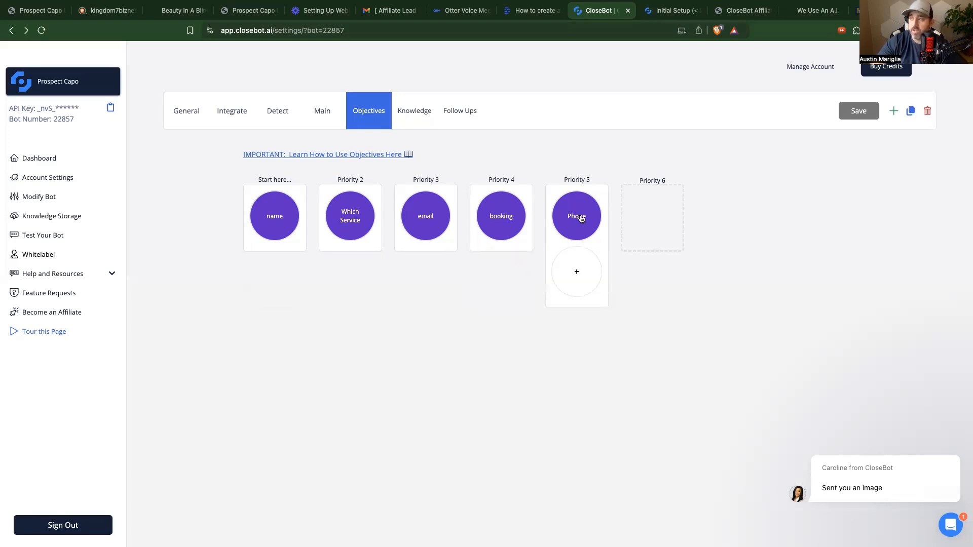
mouse_move(481, 219)
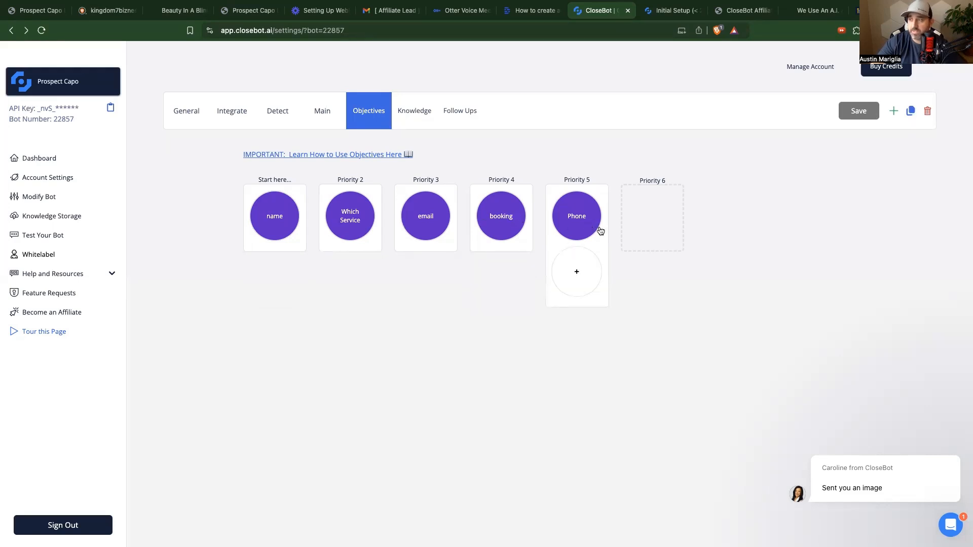
left_click(273, 220)
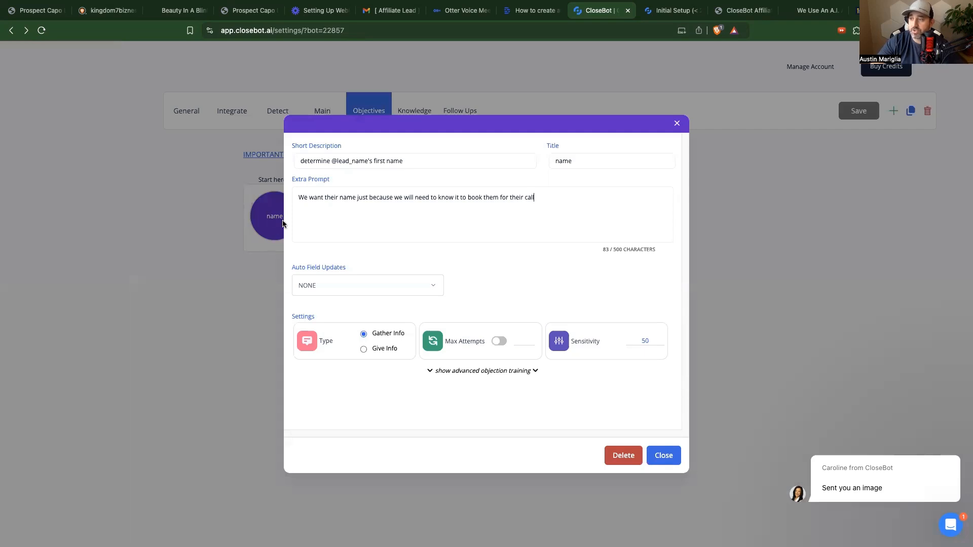
Step: Make the name objective auto-update the contact's Name field and save it
left_click(300, 161)
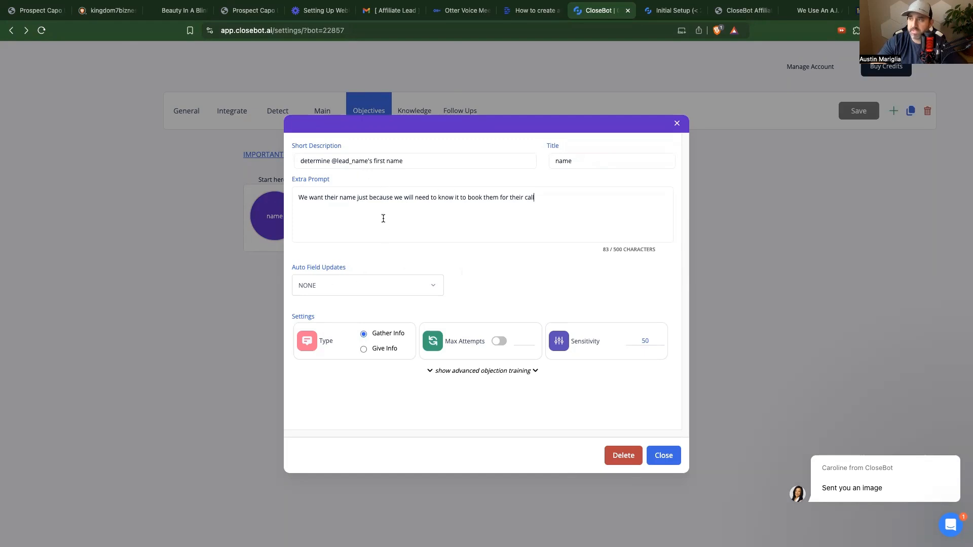
left_click(373, 287)
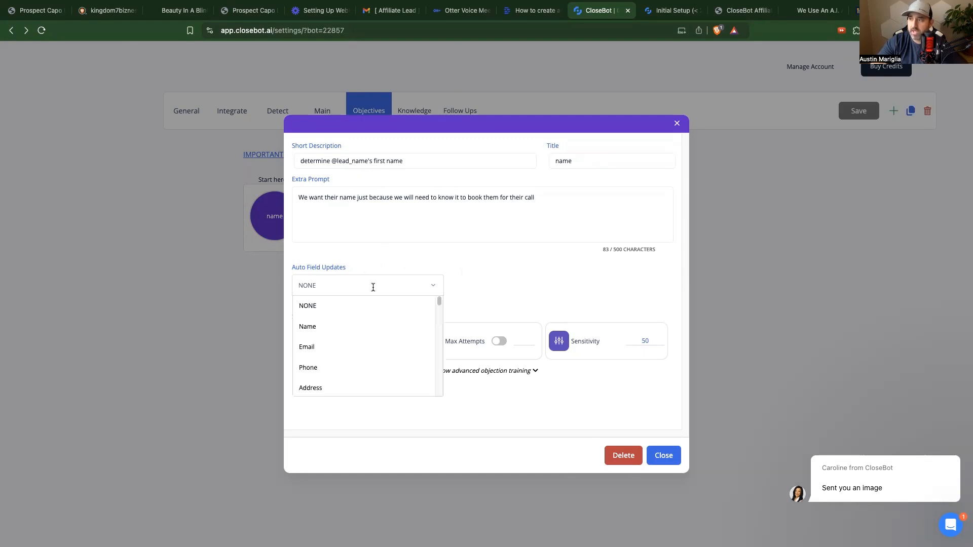
left_click(307, 327)
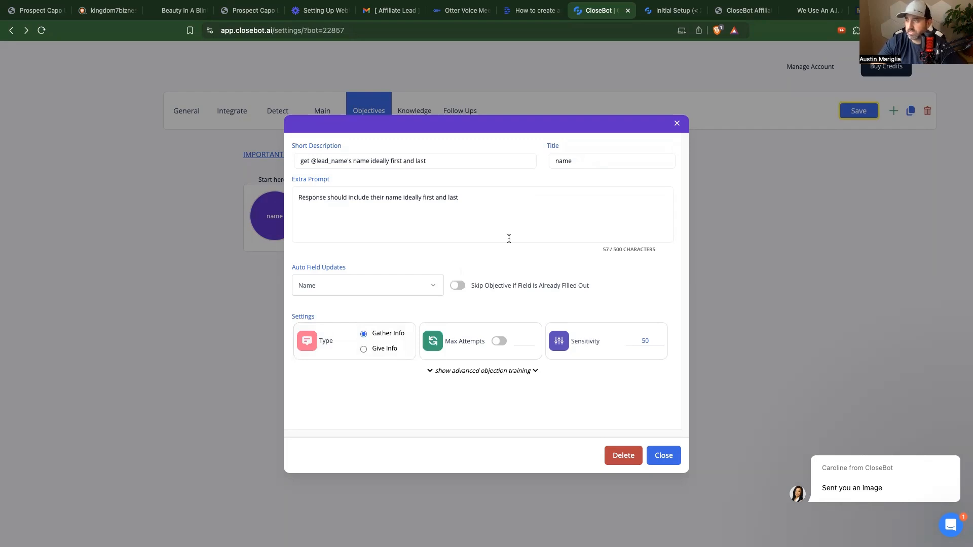
left_click(857, 112)
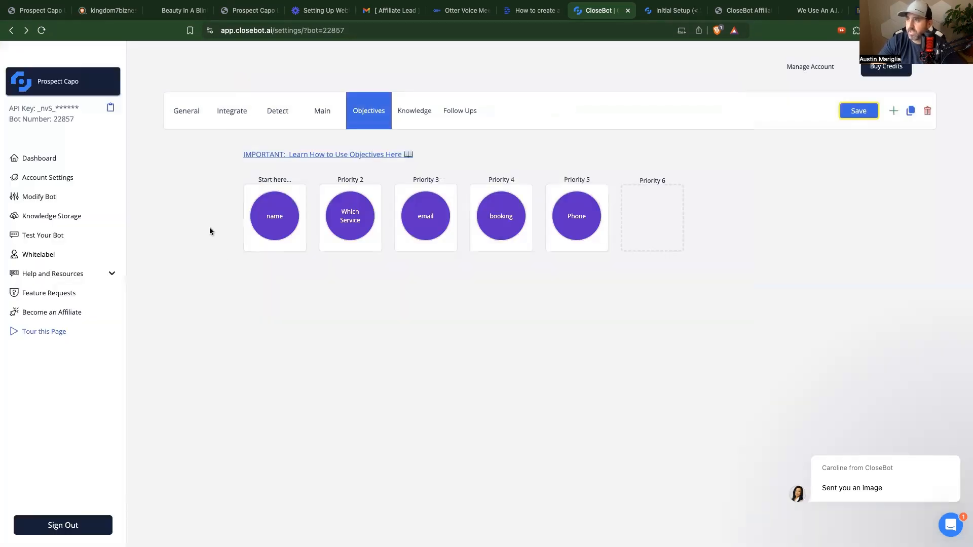
left_click(350, 218)
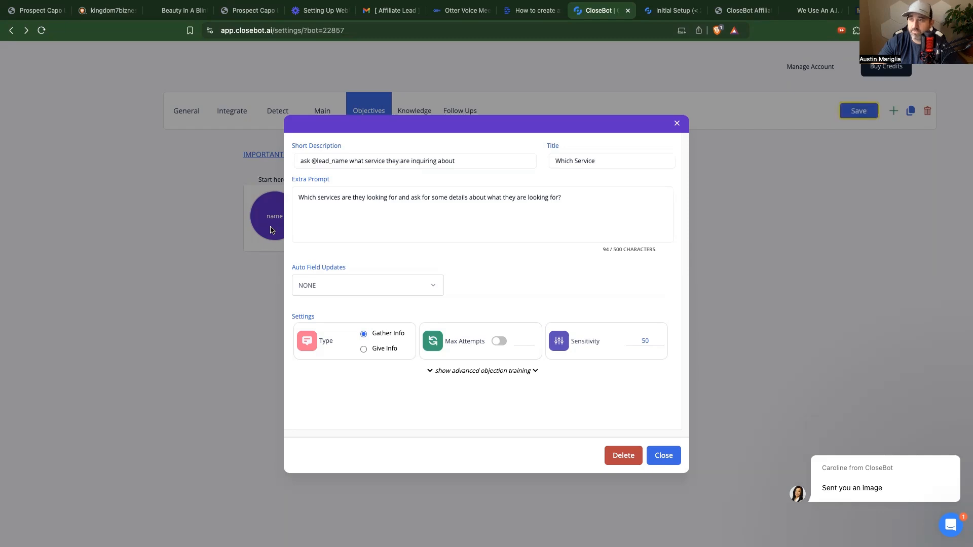
left_click(676, 123)
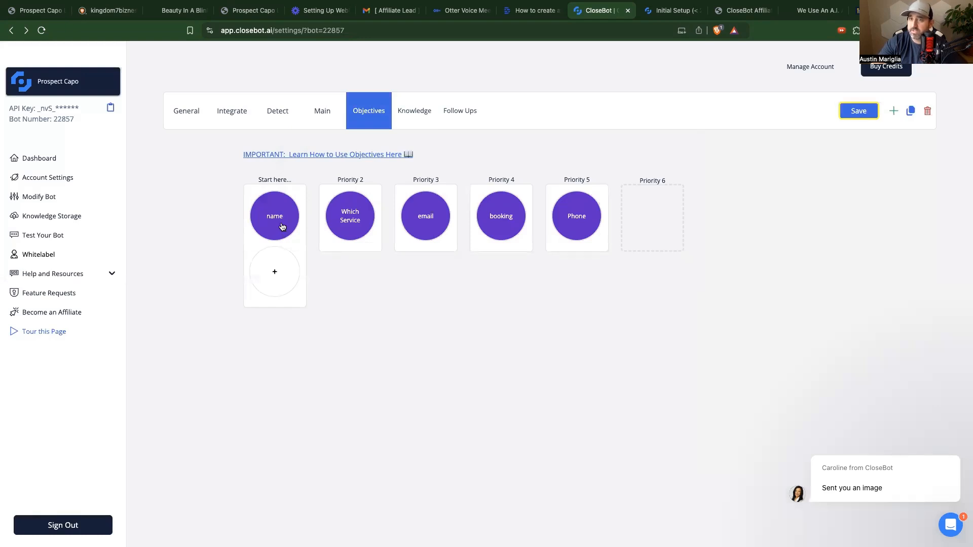
left_click(282, 227)
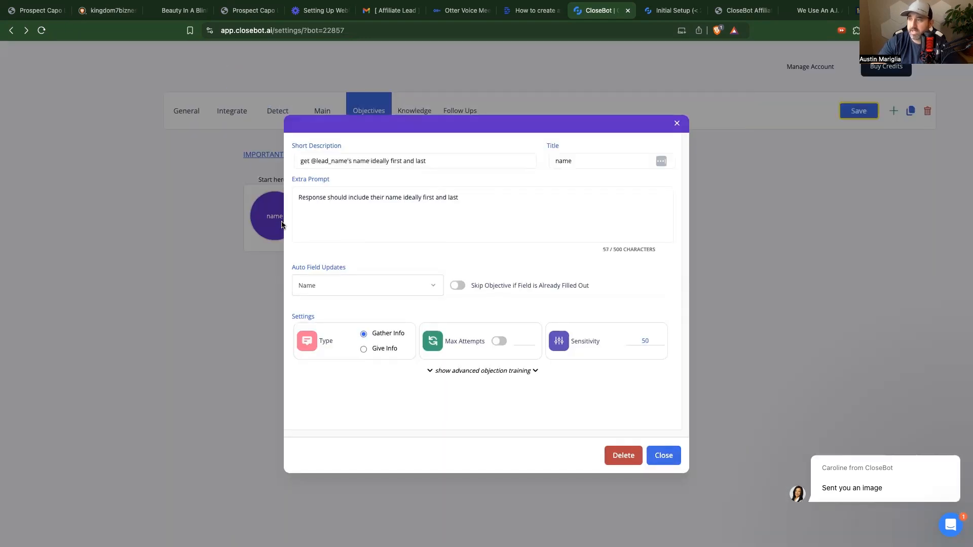
left_click(500, 341)
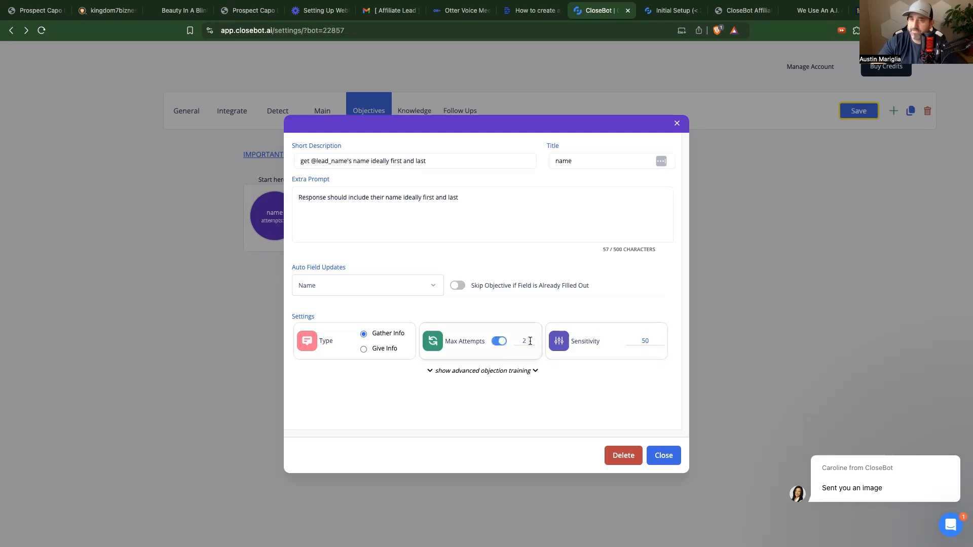
left_click(501, 343)
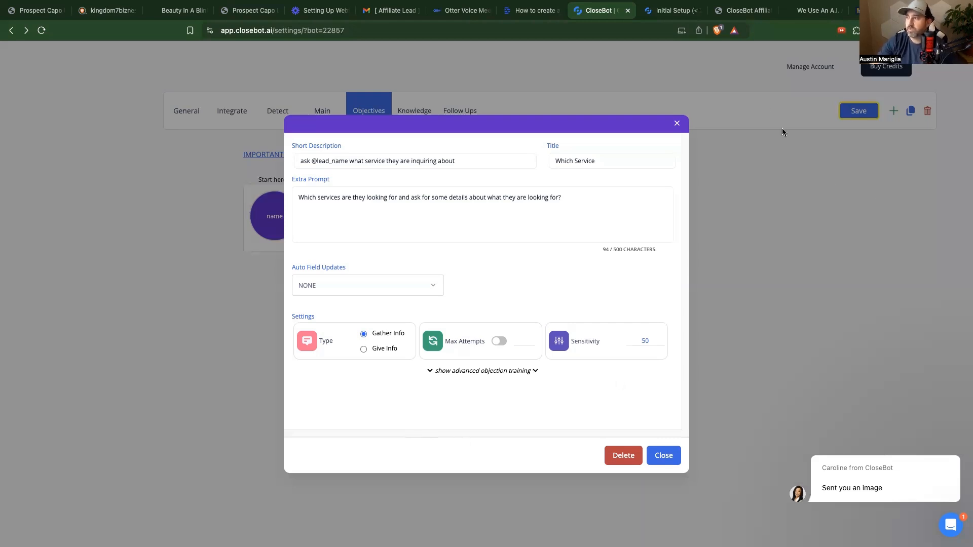
left_click(677, 125)
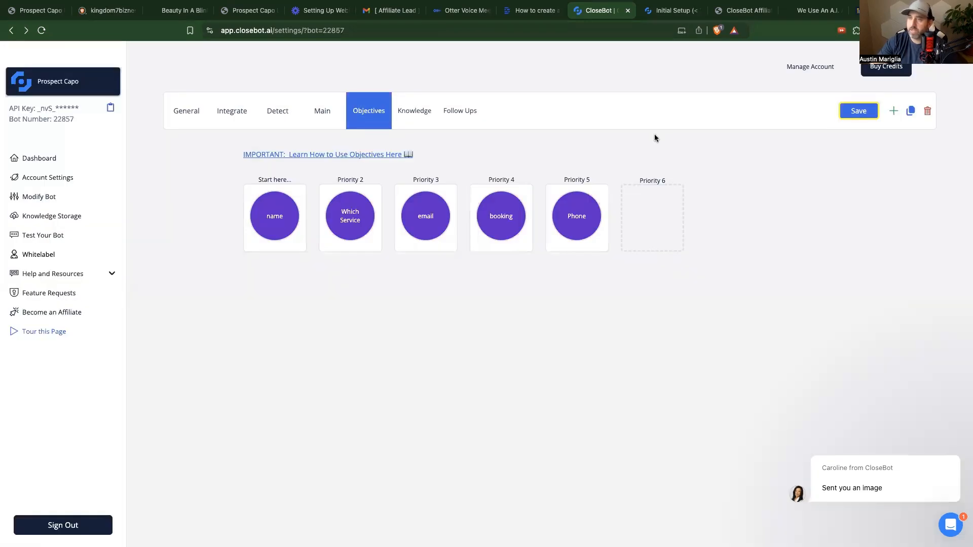
Step: Make the email objective auto-update the Email field, leave Skip Objective off, and close it
mouse_move(348, 223)
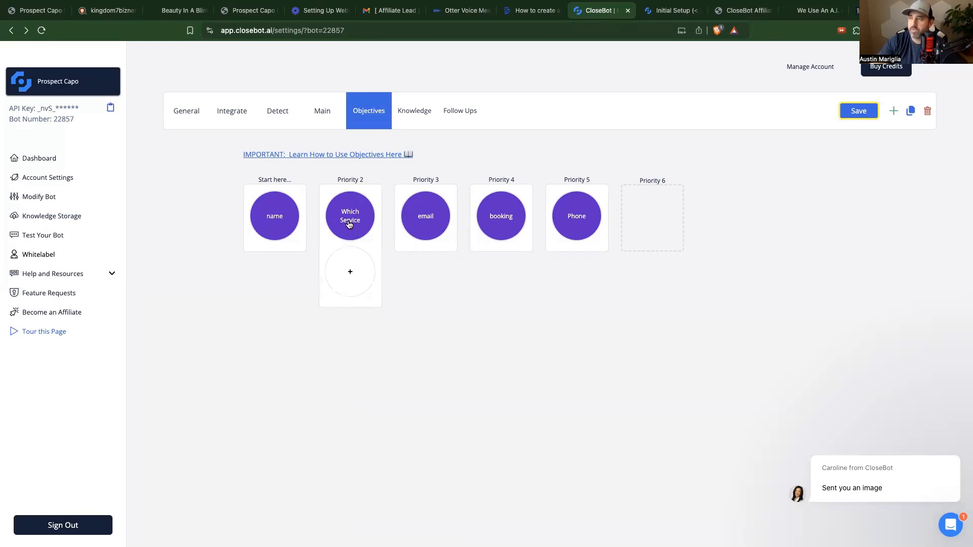
left_click(419, 231)
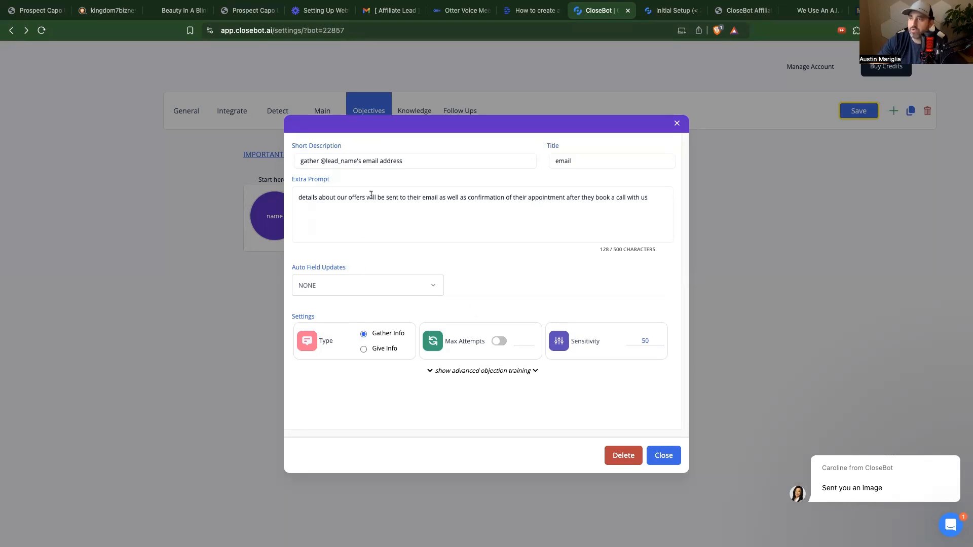
left_click(347, 285)
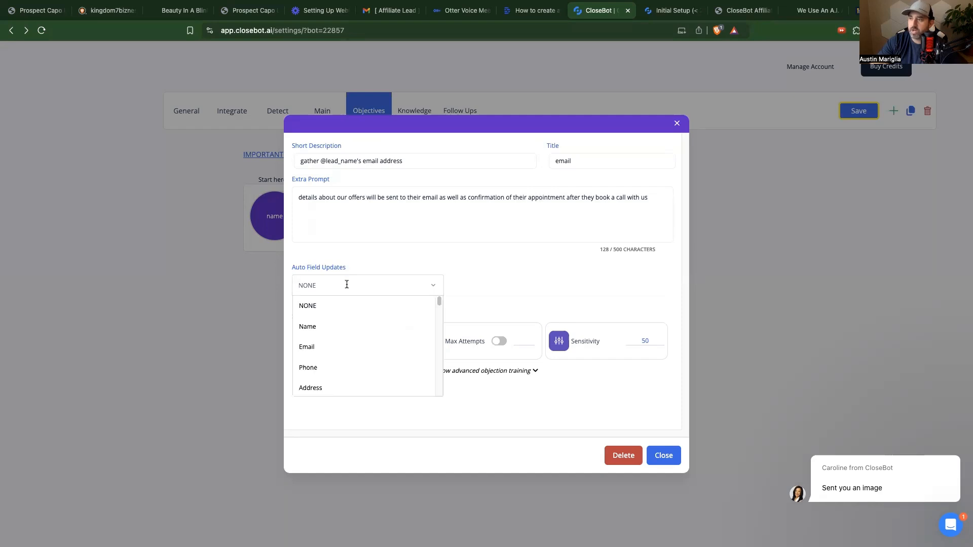
left_click(303, 348)
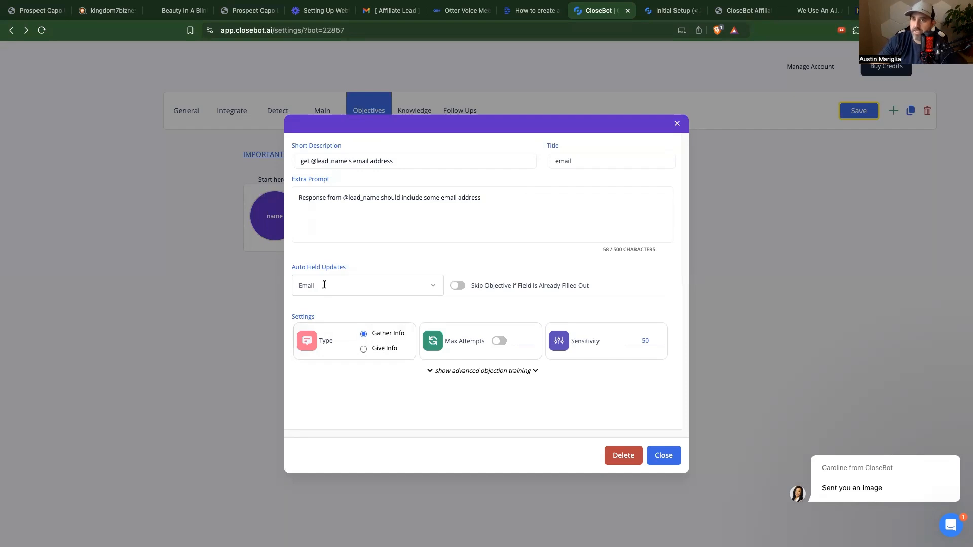
left_click(458, 287)
left_click(457, 287)
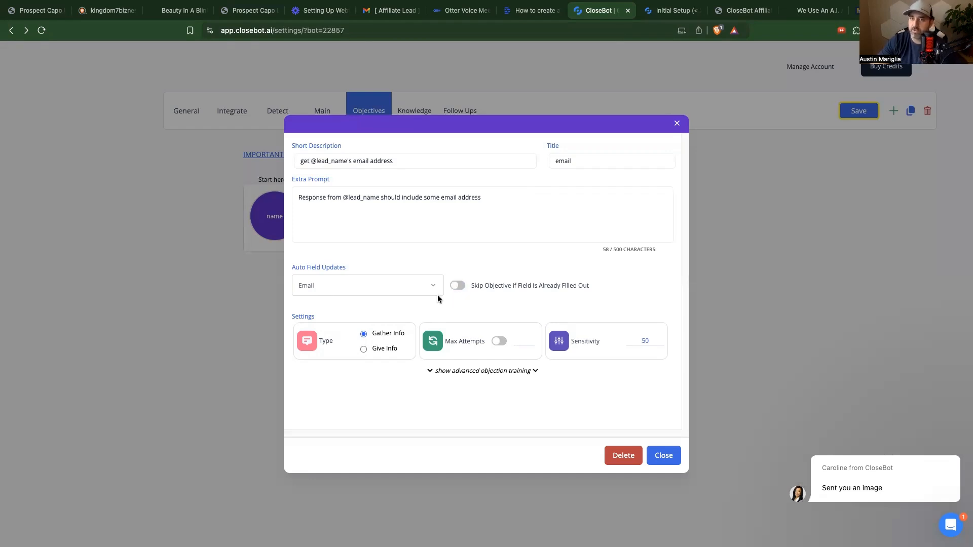
left_click(458, 285)
left_click(459, 285)
left_click(659, 456)
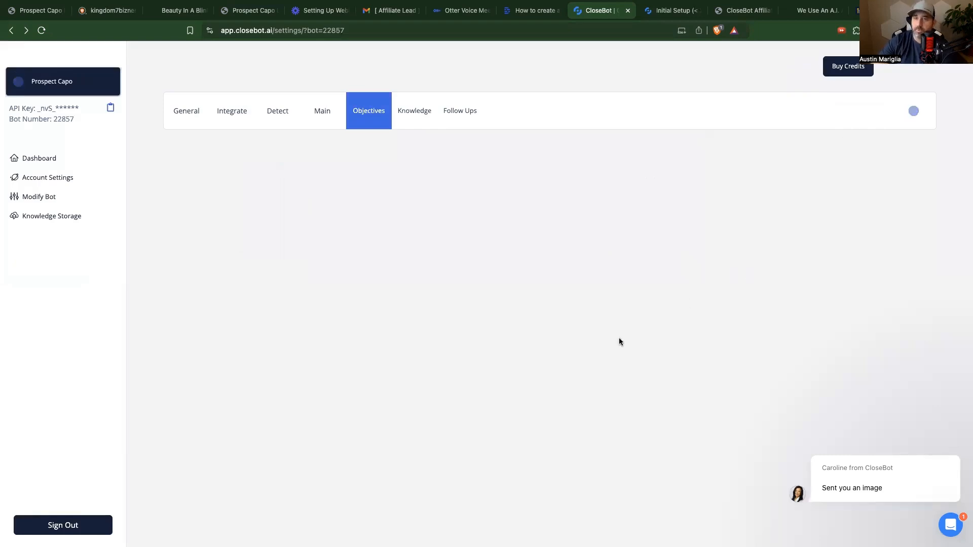
Step: Set the booking objective's Calendar (AI Booking) update to 'Other' for a calendar ID
mouse_move(515, 218)
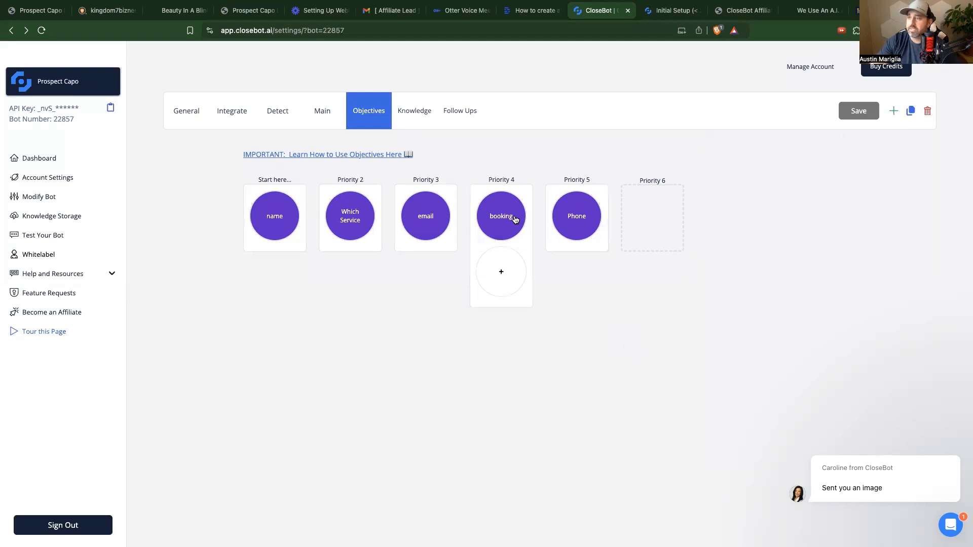
left_click(514, 218)
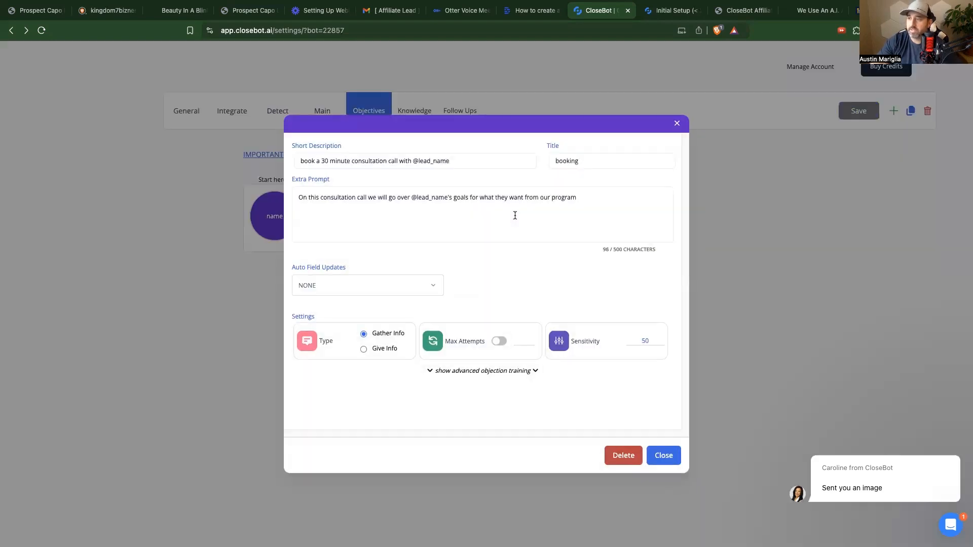
left_click(363, 349)
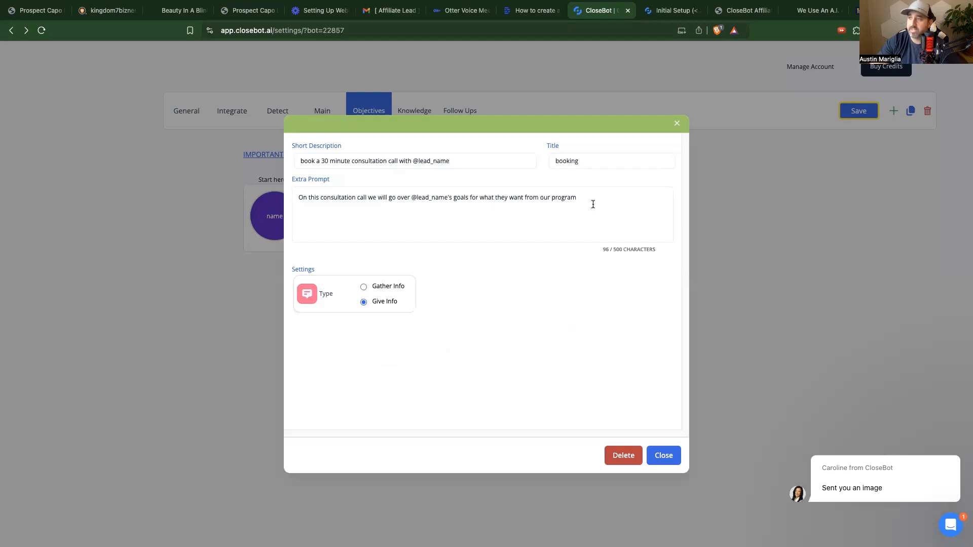
left_click(363, 286)
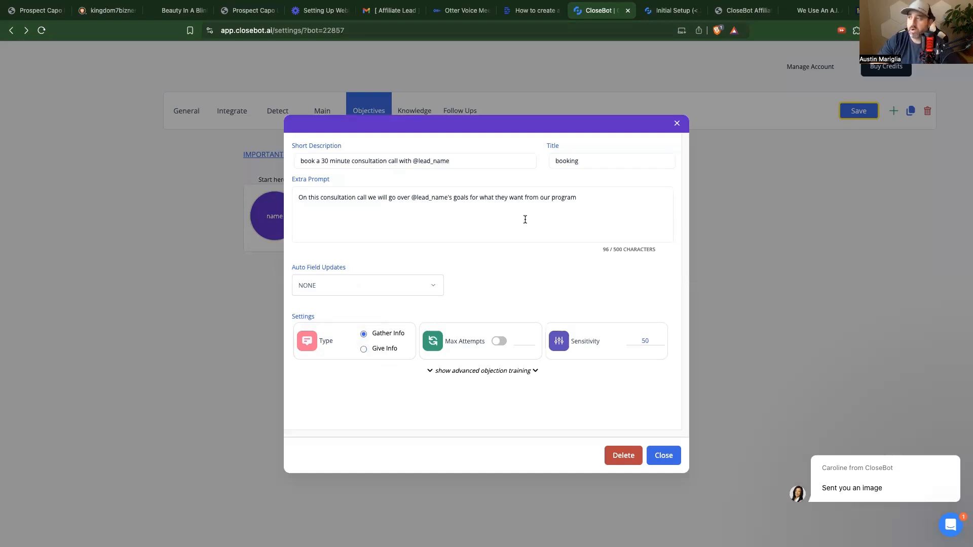
left_click(400, 279)
scroll(382, 330, "down", 2)
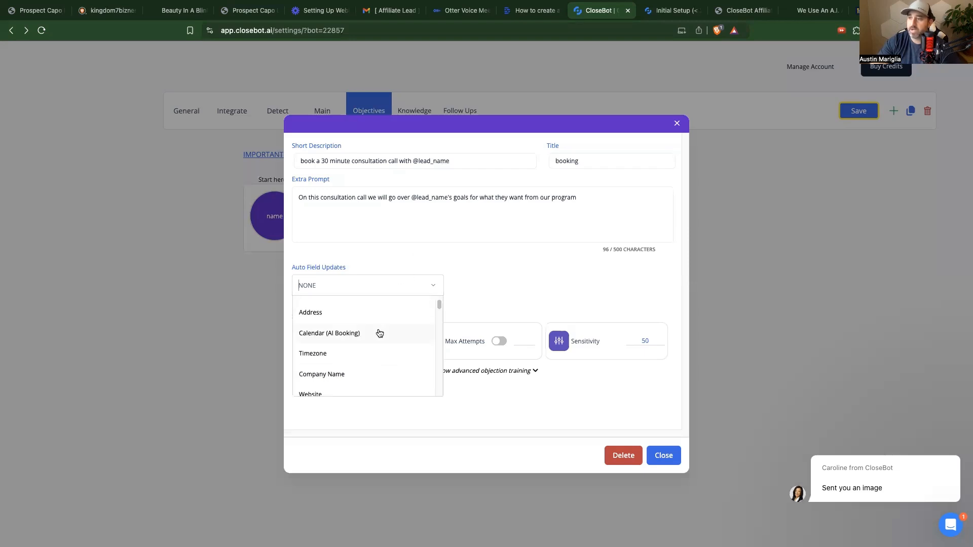
left_click(347, 329)
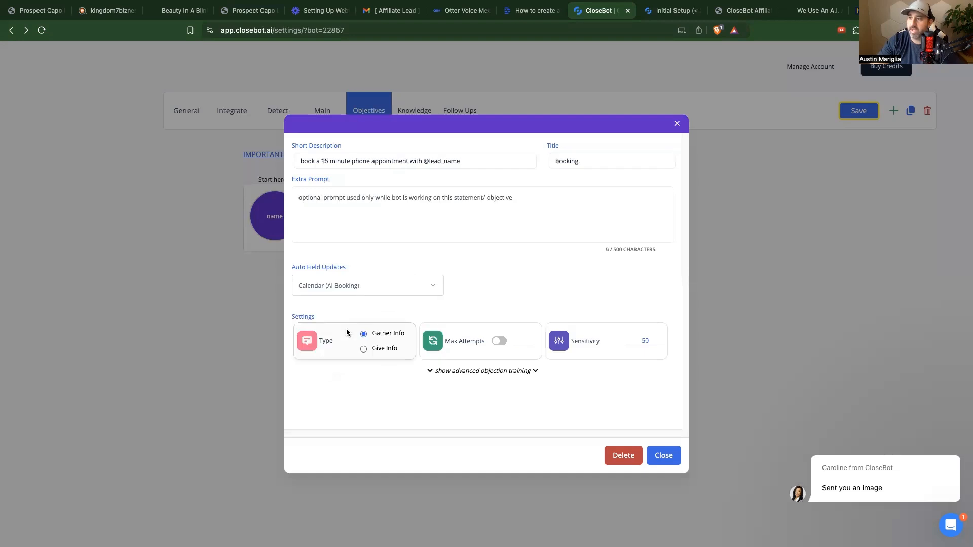
left_click(352, 314)
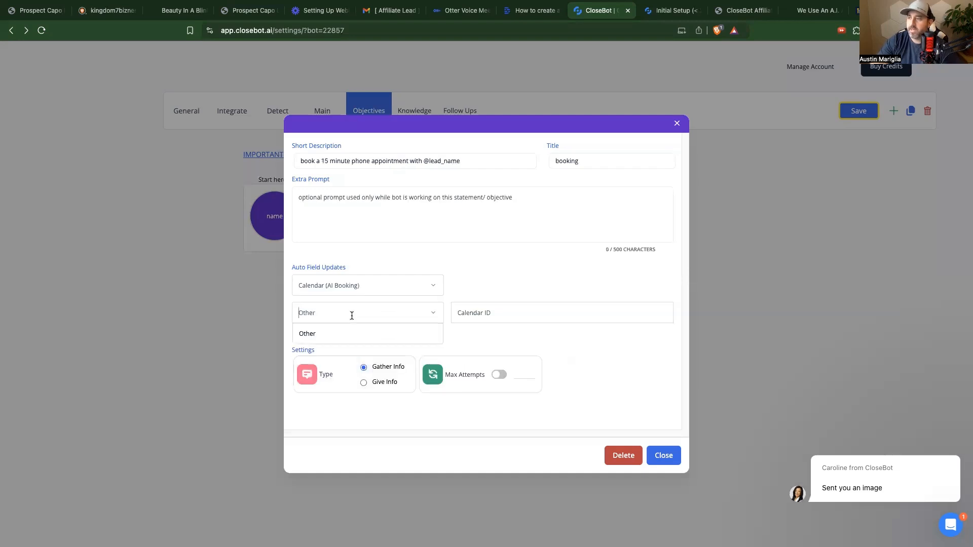
left_click(510, 316)
left_click(39, 10)
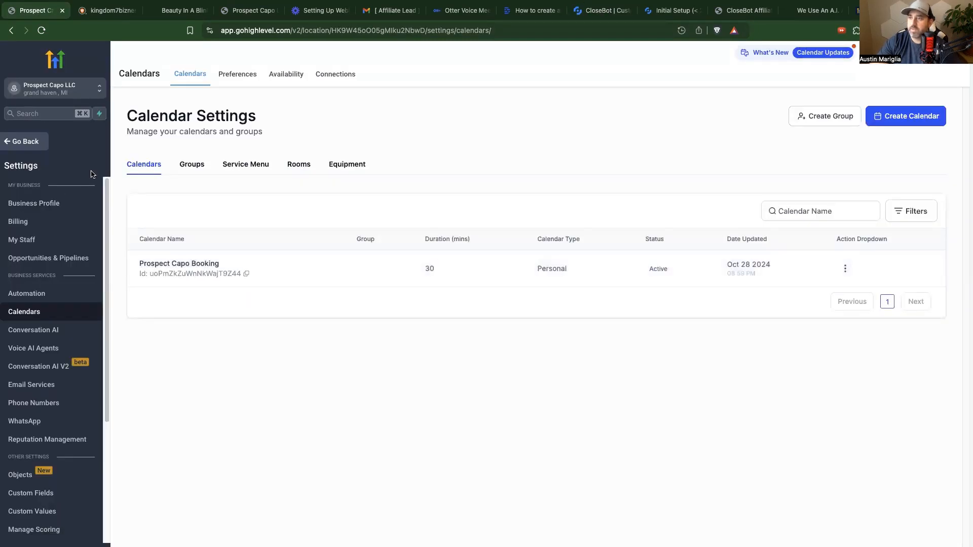
Step: Copy the Prospect Capo Booking calendar ID and return to CloseBot
left_click(247, 274)
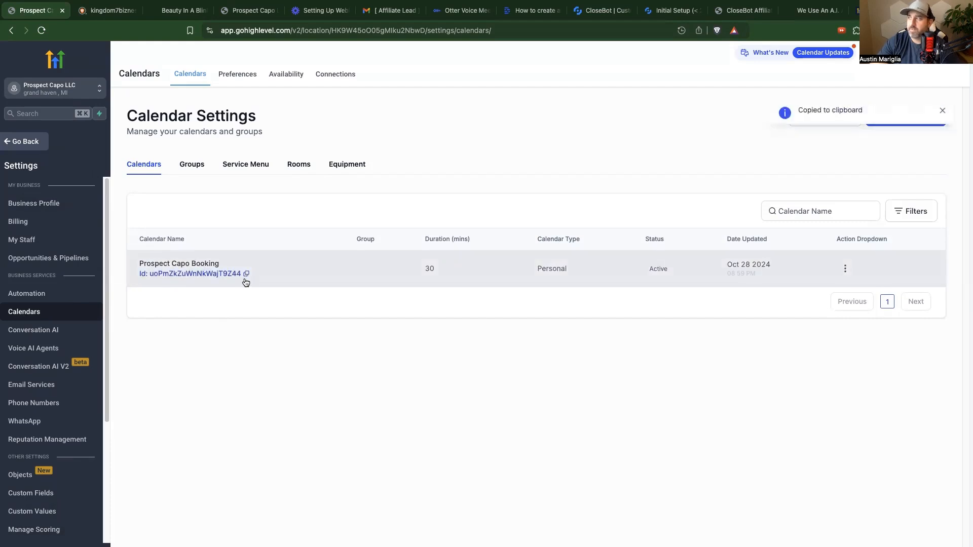
left_click(603, 11)
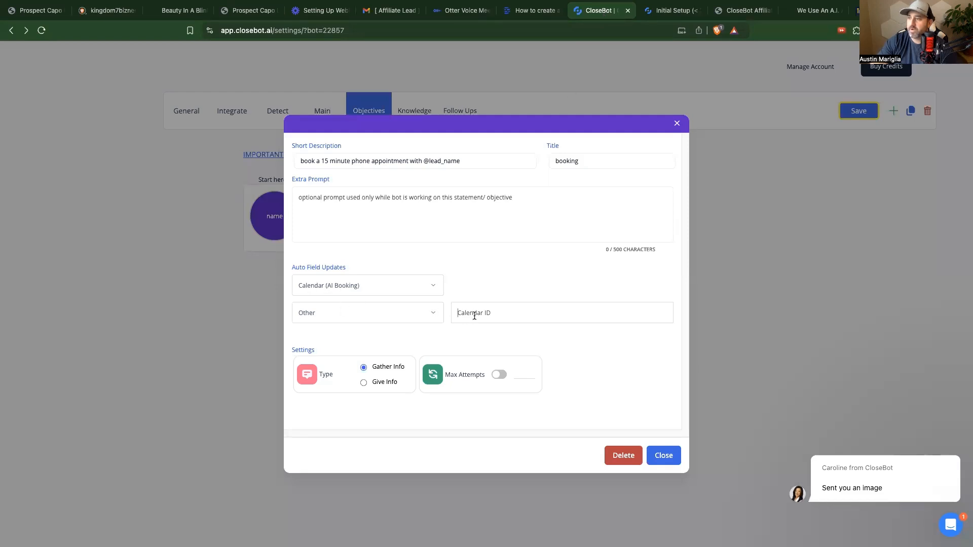
Step: Paste the calendar ID into the booking objective's Calendar ID and save it
key("super+v")
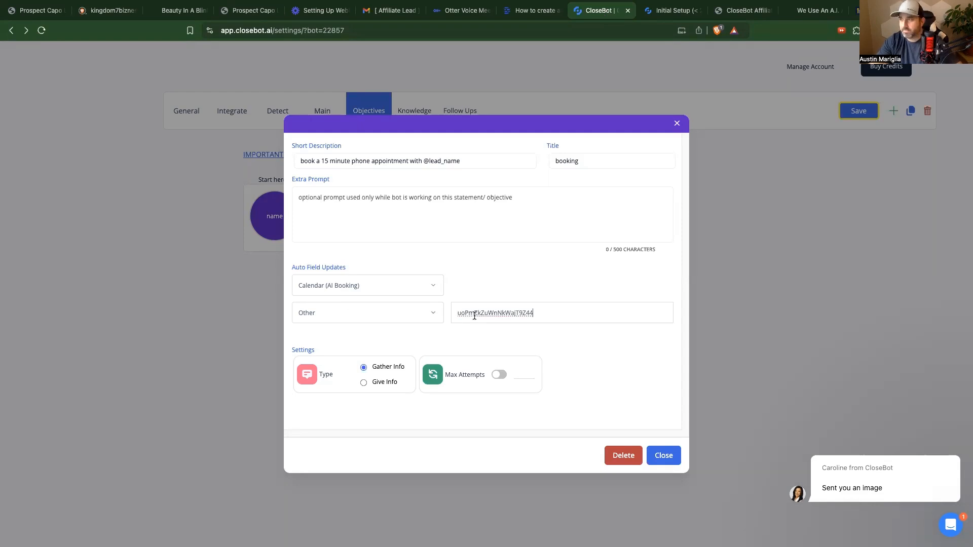
left_click(486, 351)
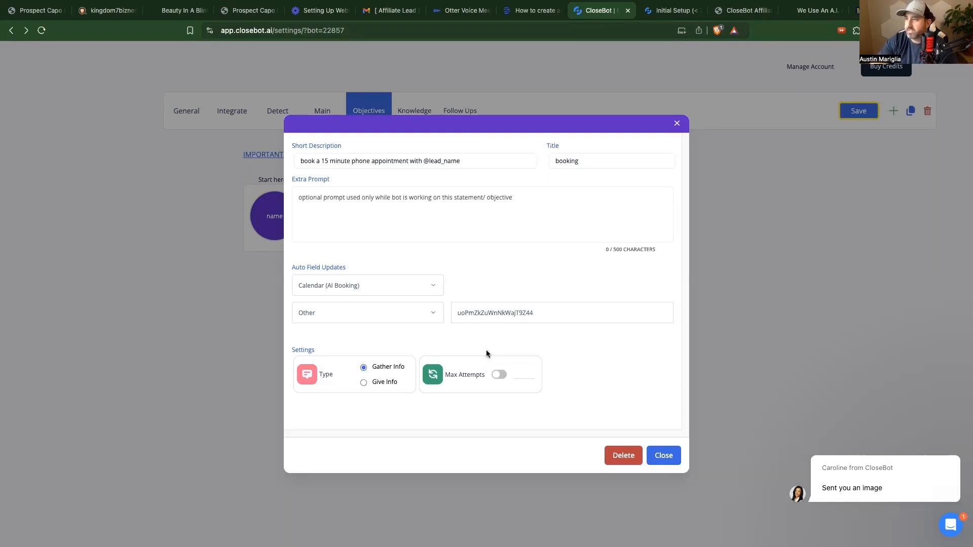
left_click(861, 112)
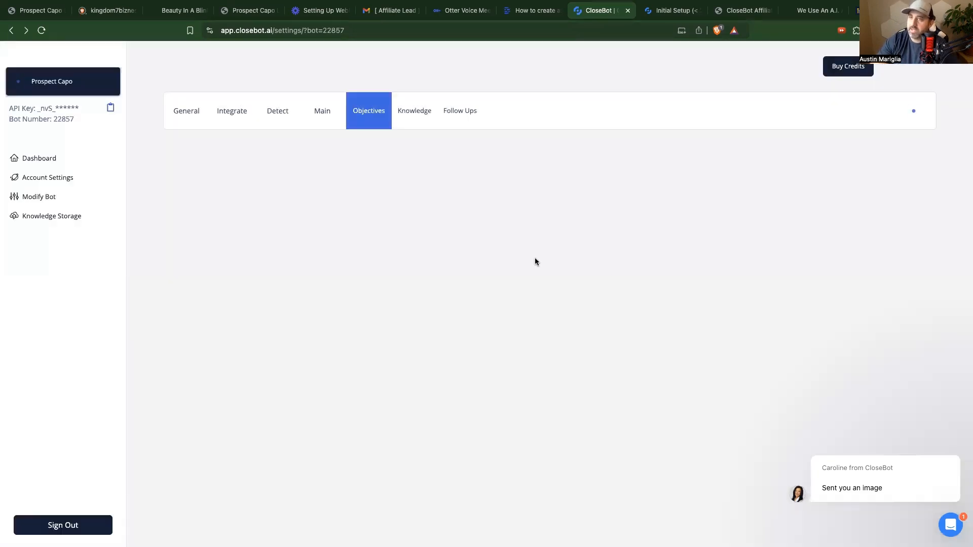
Step: Confirm the booking objective uses the Prospect Capo Booking calendar, then open the Phone objective
mouse_move(505, 232)
left_click(505, 232)
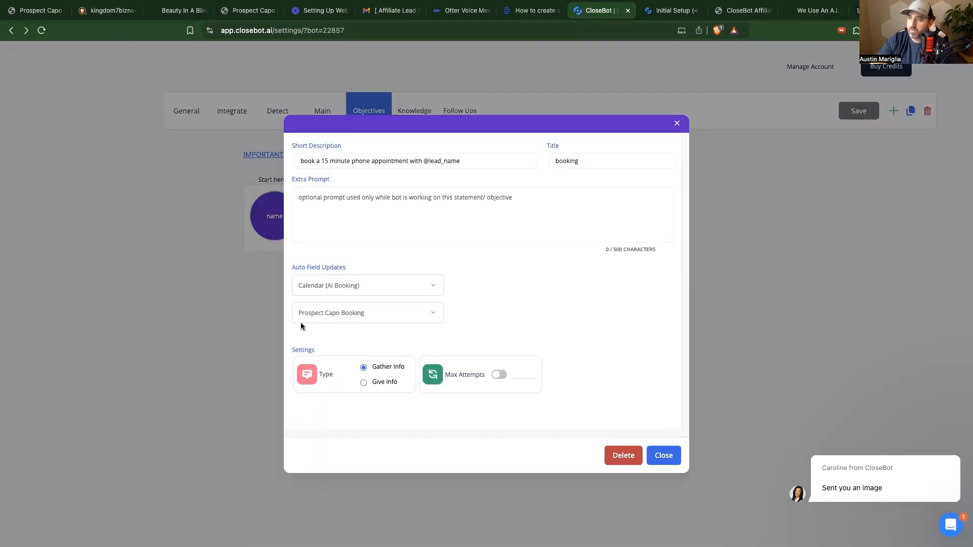
left_click(432, 313)
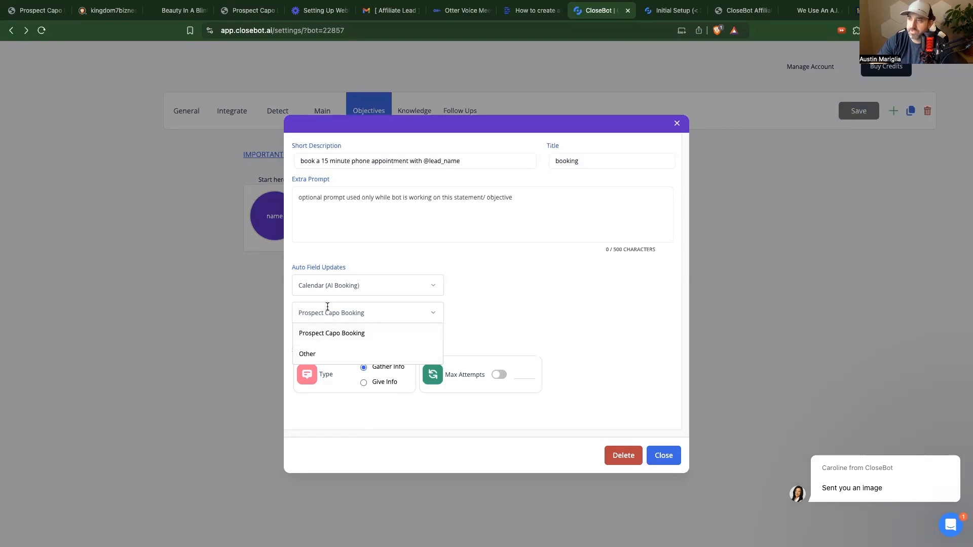
left_click(456, 326)
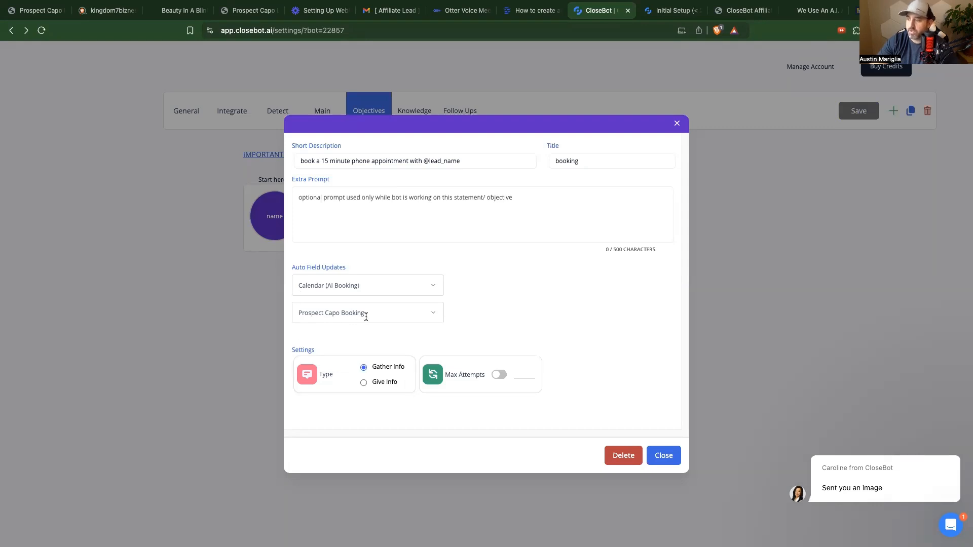
left_click(659, 458)
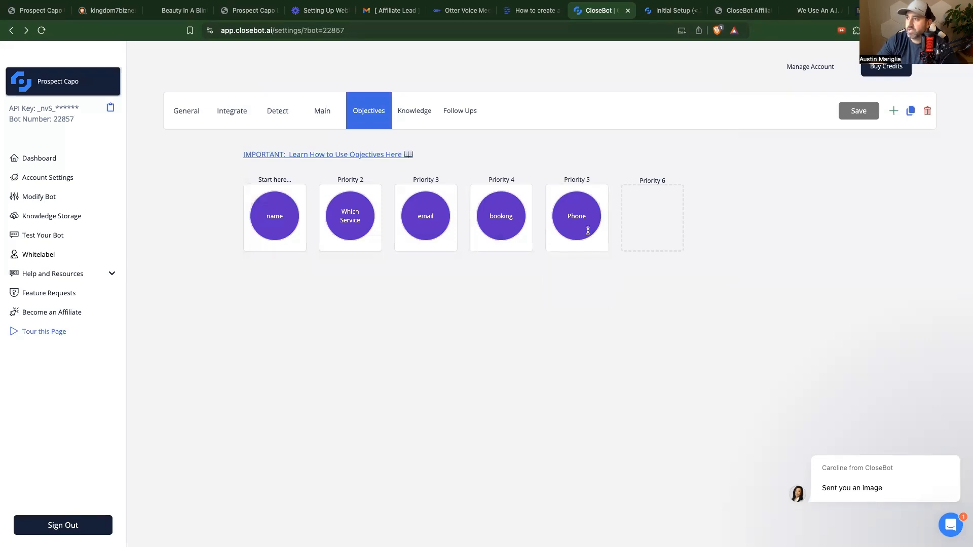
left_click(587, 233)
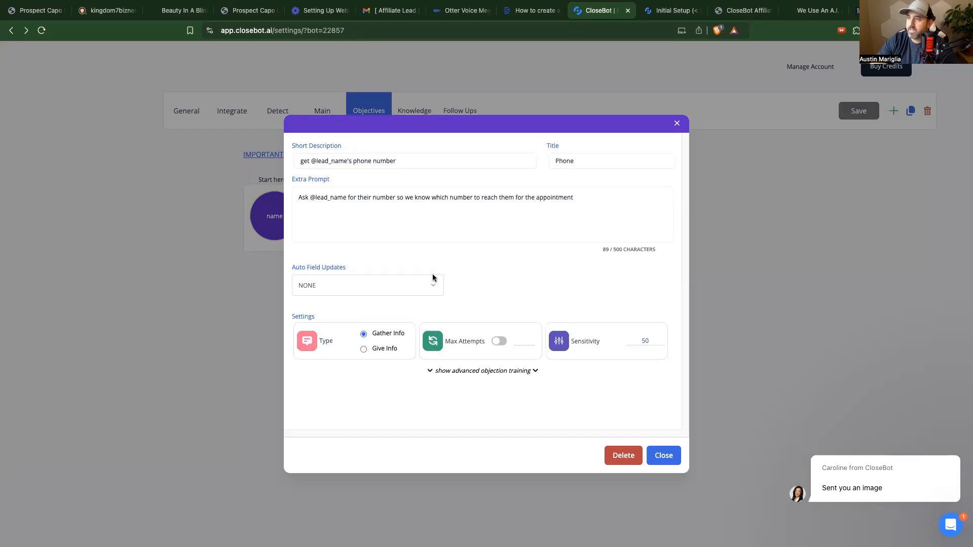
left_click(416, 289)
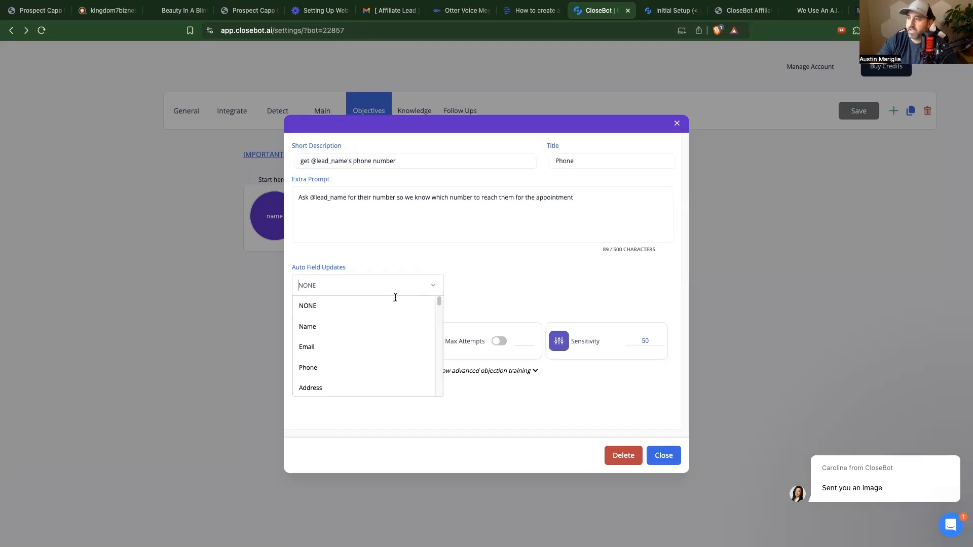
Step: Set the Phone objective's Auto Field Update to the contact's Phone field and close it
left_click(307, 369)
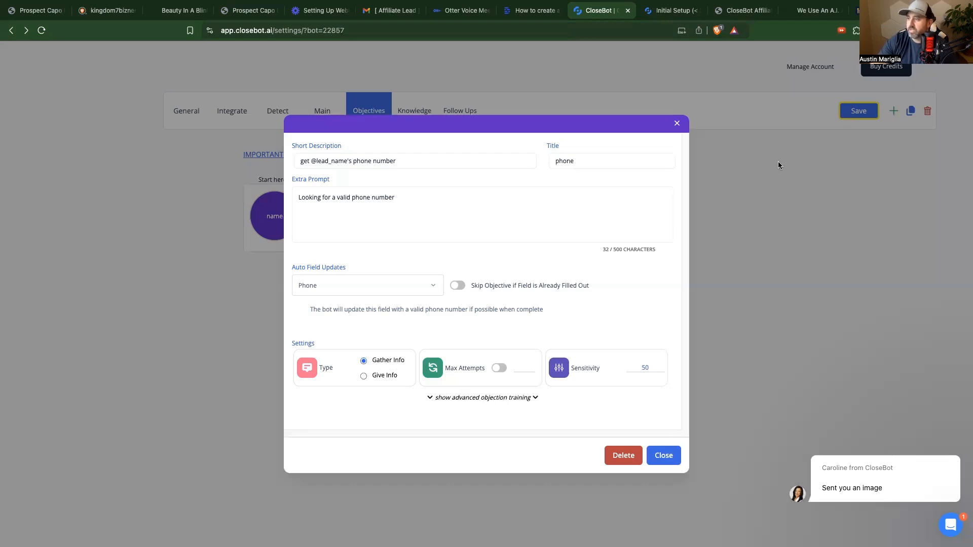
left_click(853, 112)
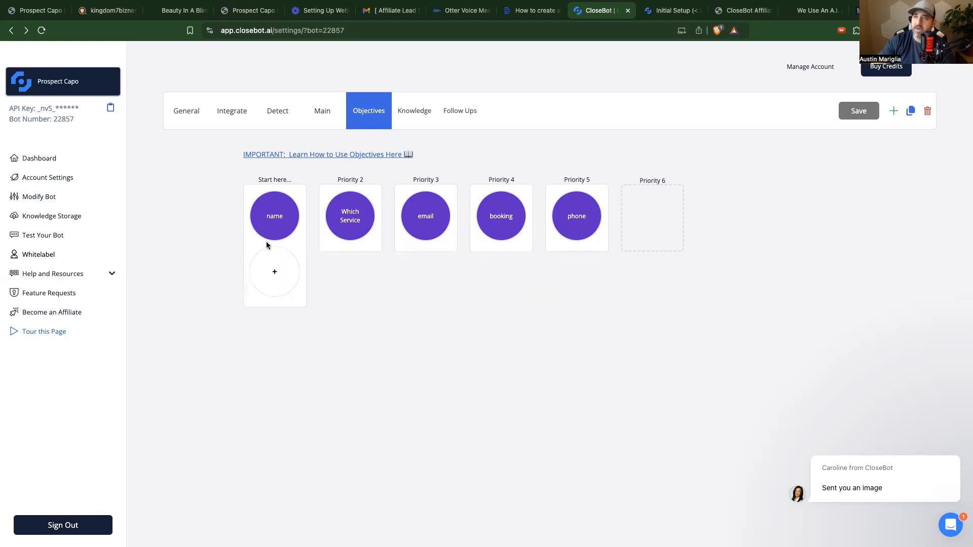
Step: Review the test contact's Goals Accomplished and the Friday 1:00 PM booking in its chat history
left_click(43, 14)
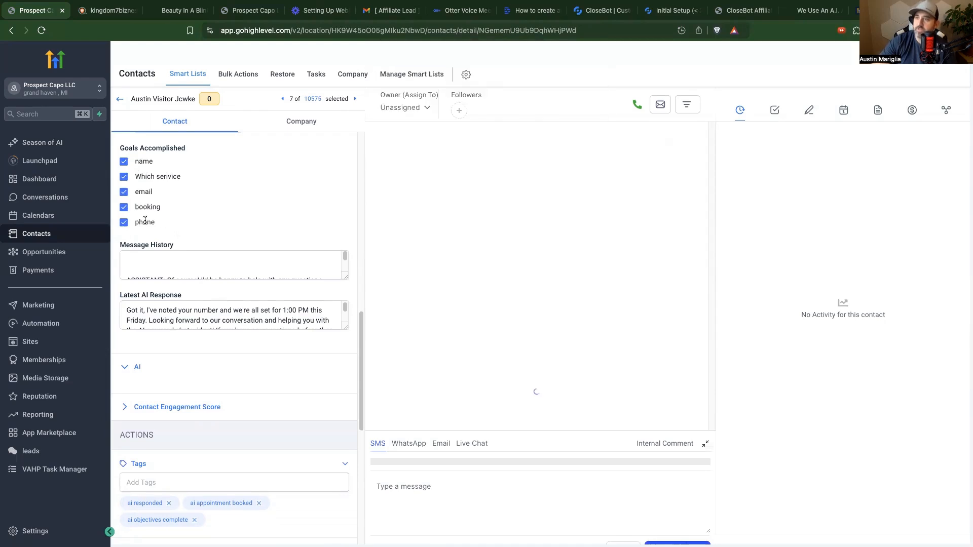
scroll(178, 258, "up", 2)
scroll(178, 263, "down", 3)
scroll(206, 281, "down", 5)
scroll(206, 281, "down", 5)
scroll(211, 324, "down", 1)
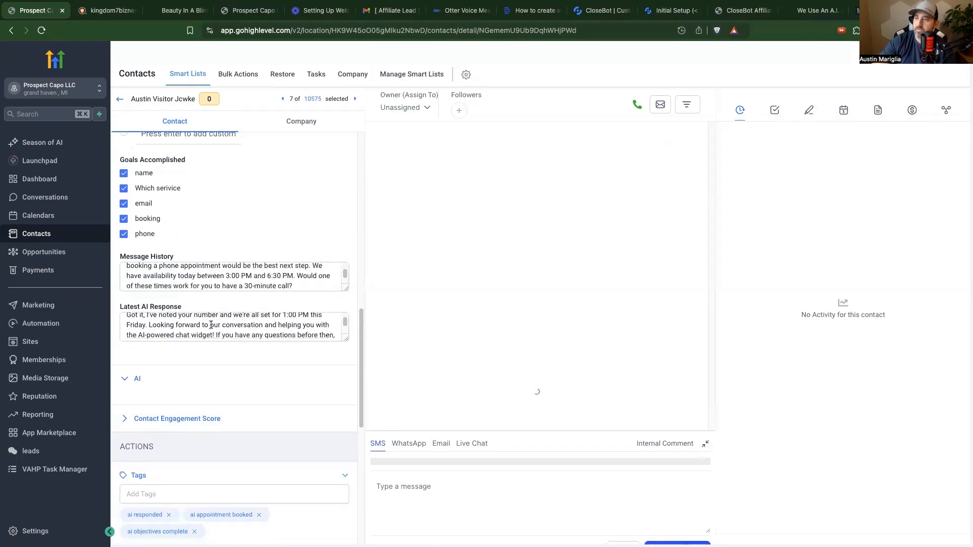
scroll(218, 327, "up", 2)
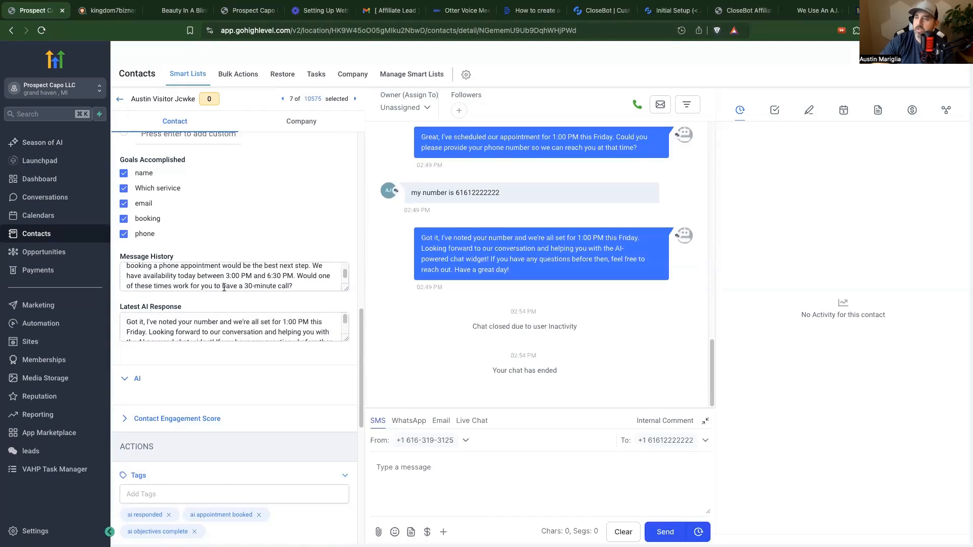
scroll(243, 213, "up", 1)
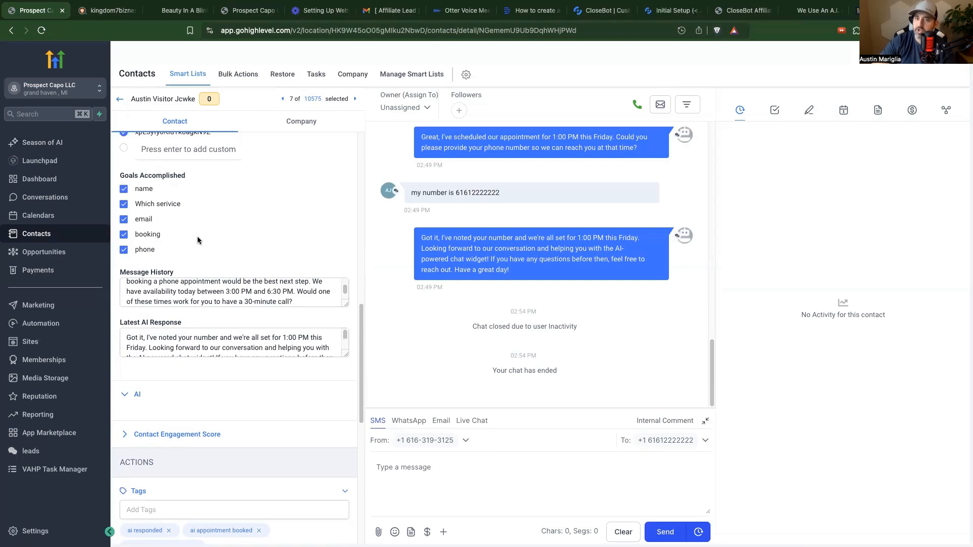
left_click(600, 11)
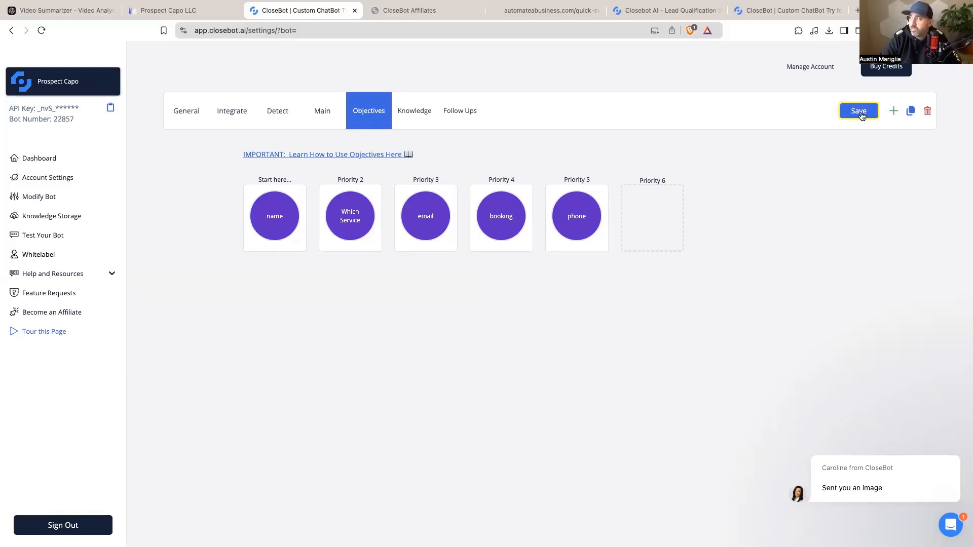
Step: Save the bot's objectives, review its Lead Connector and AI model integrations, then open GoHighLevel workflows
left_click(860, 110)
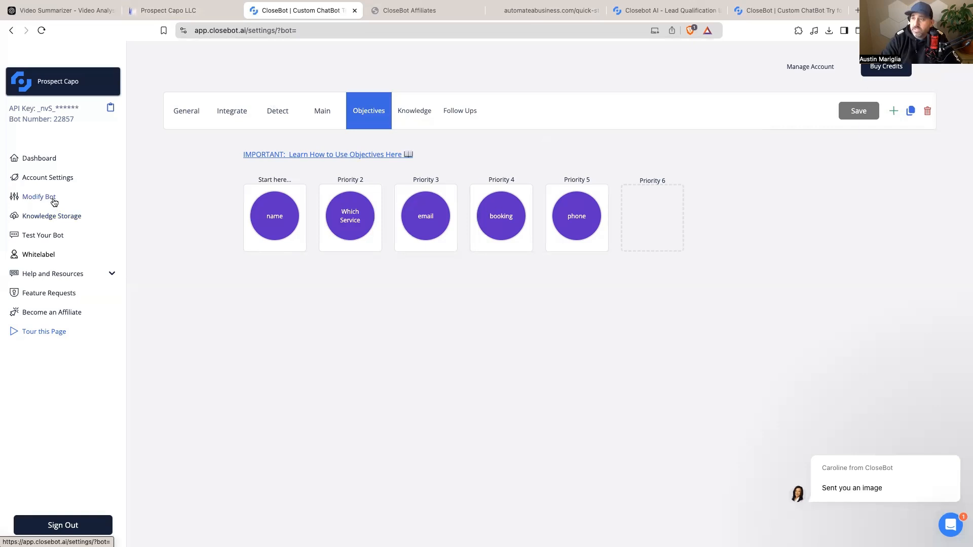
left_click(224, 110)
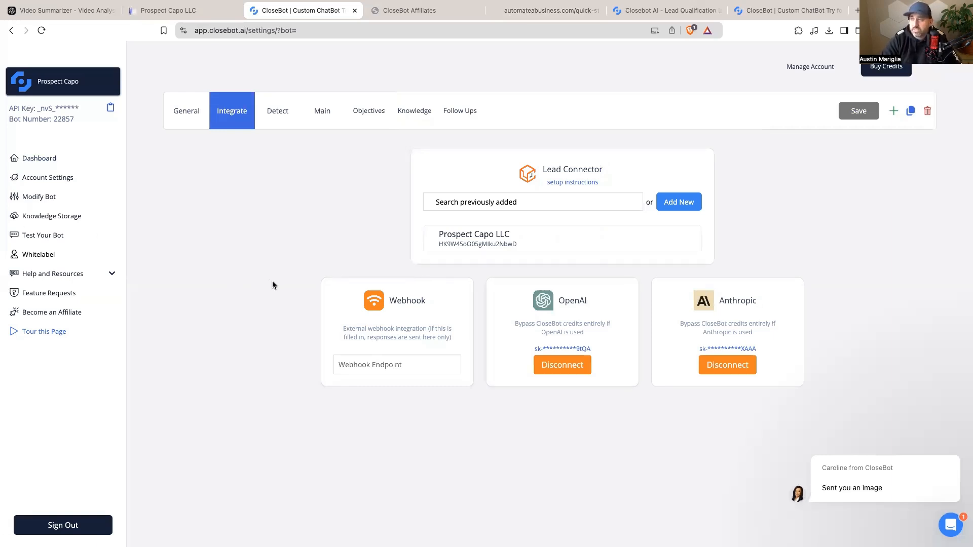
key("ctrl+shift+Tab")
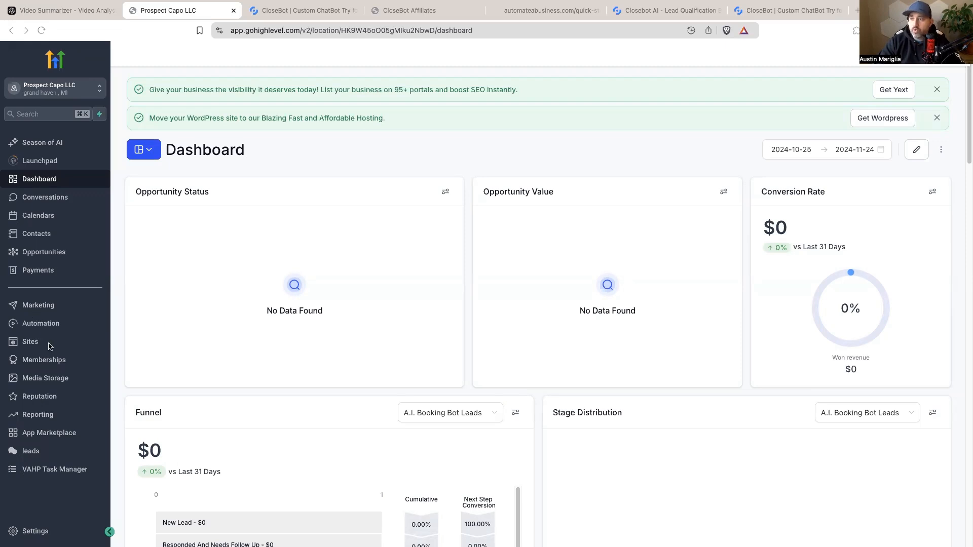
left_click(49, 327)
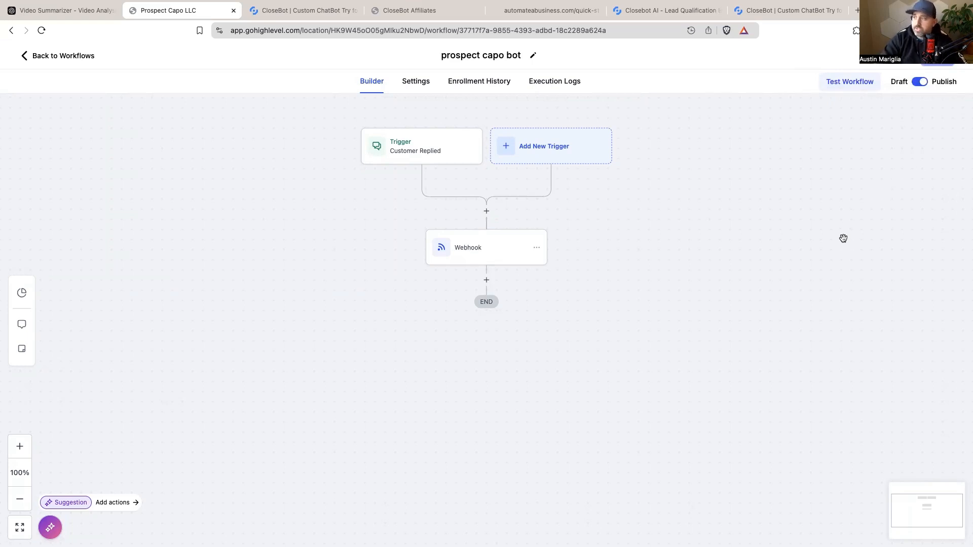
Step: Inspect the prospect capo bot workflow's Customer Replied trigger and Webhook action settings
left_click(426, 152)
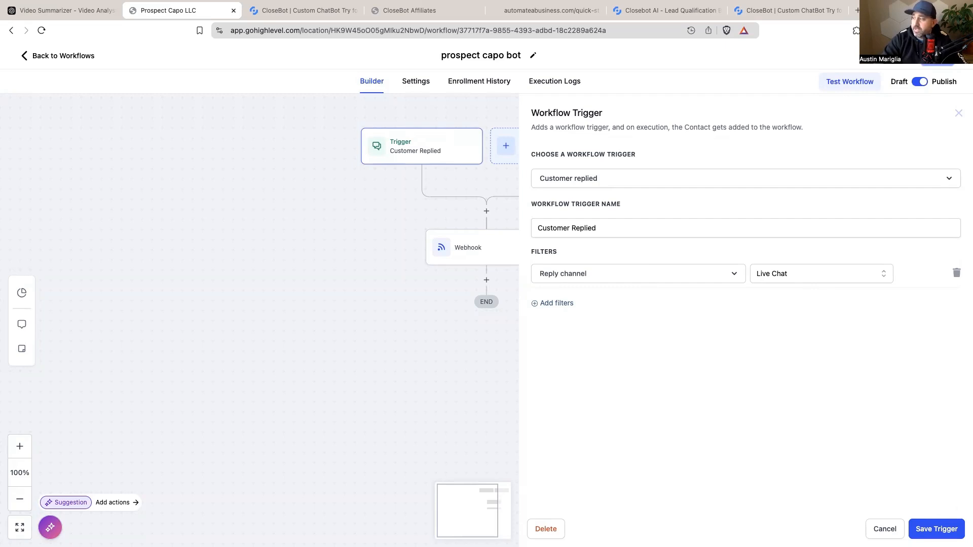
left_click(921, 532)
left_click(470, 263)
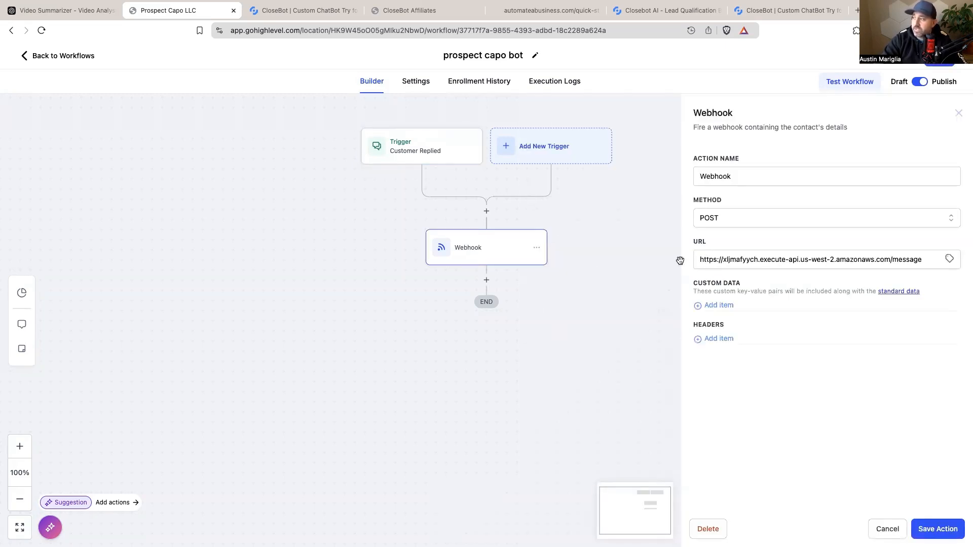
left_click(566, 14)
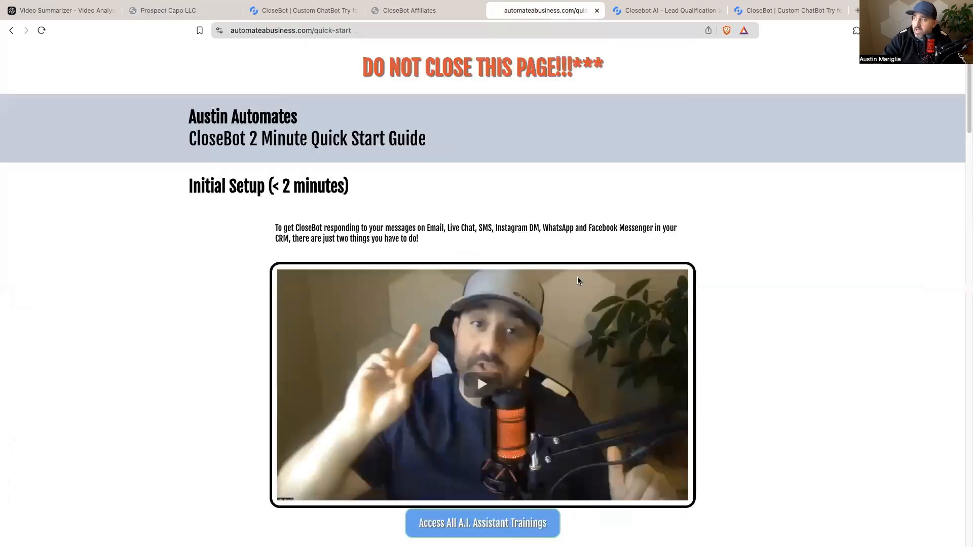
Step: Compare the guide's Action – Webhook URL with the workflow's Webhook, then save the action
scroll(576, 277, "down", 20)
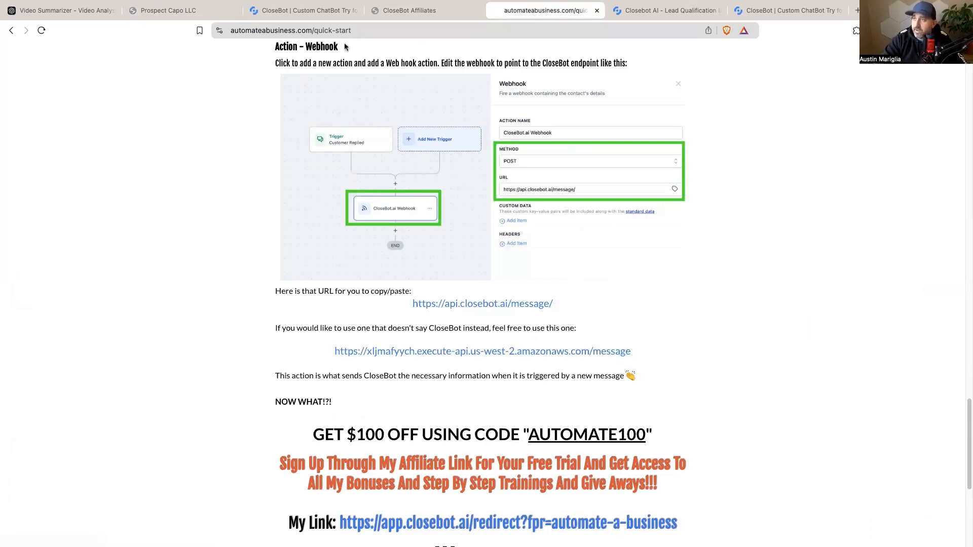
left_click(172, 12)
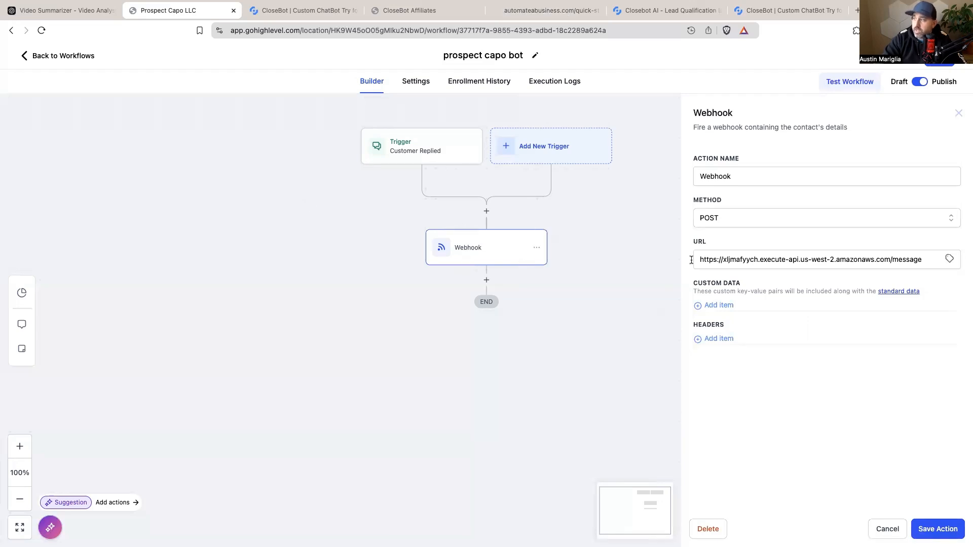
left_click(939, 528)
Step: Save the prospect capo bot workflow and return to CloseBot
left_click(941, 63)
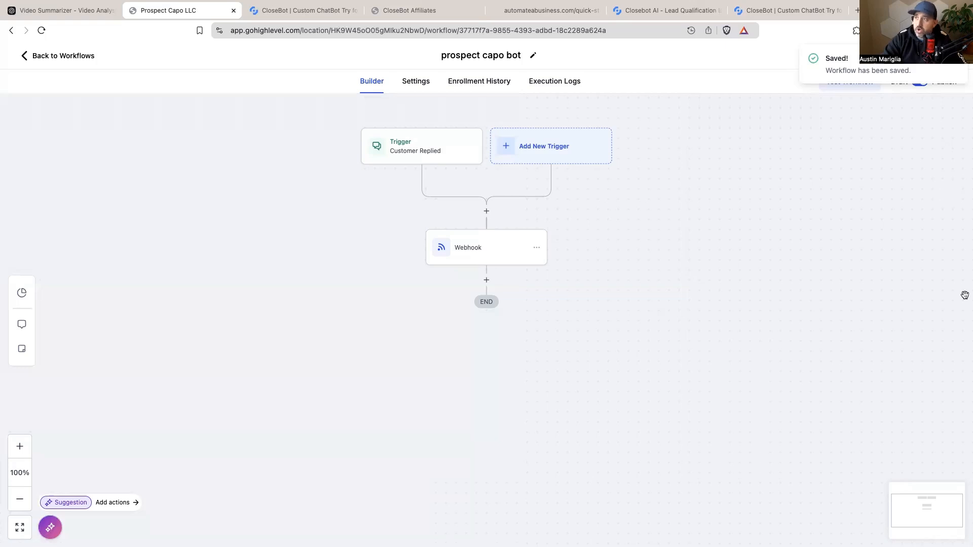
key("ctrl+Tab")
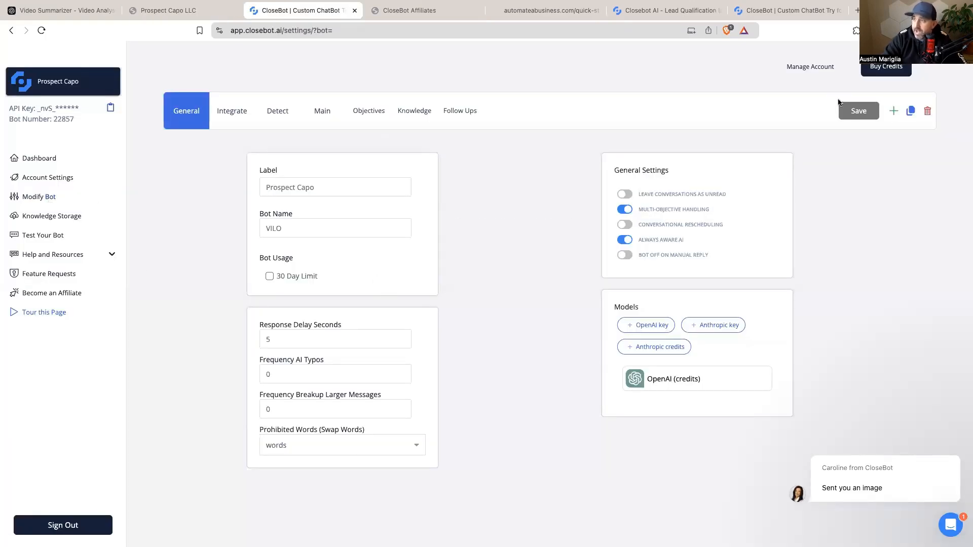
Step: Review CloseBot's Integrate, Objectives and Main settings, then reopen the Customer Replied trigger in GoHighLevel
left_click(231, 111)
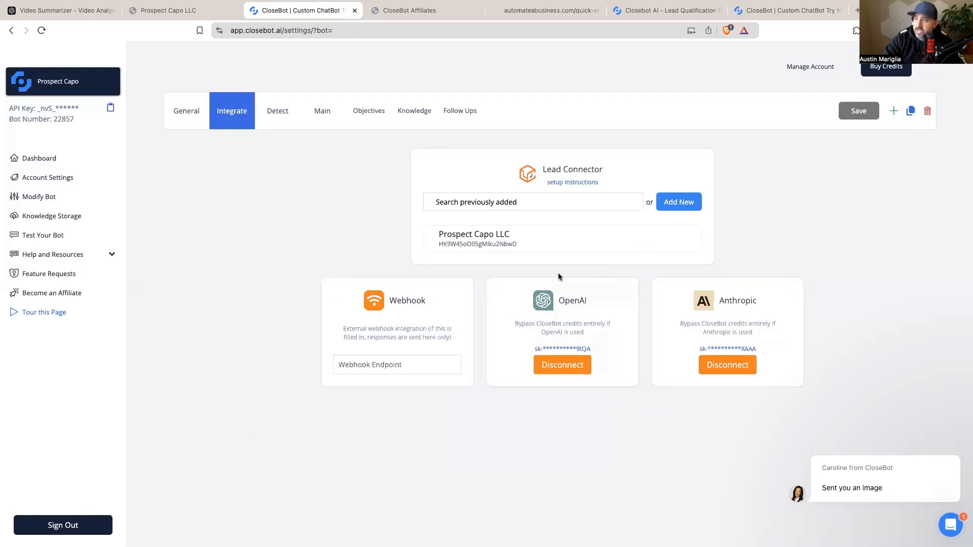
left_click(369, 111)
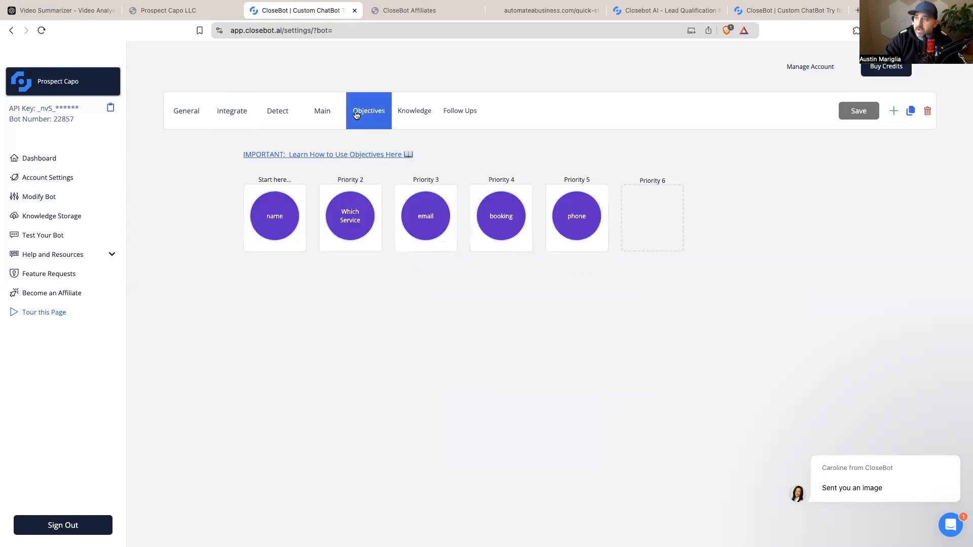
left_click(323, 112)
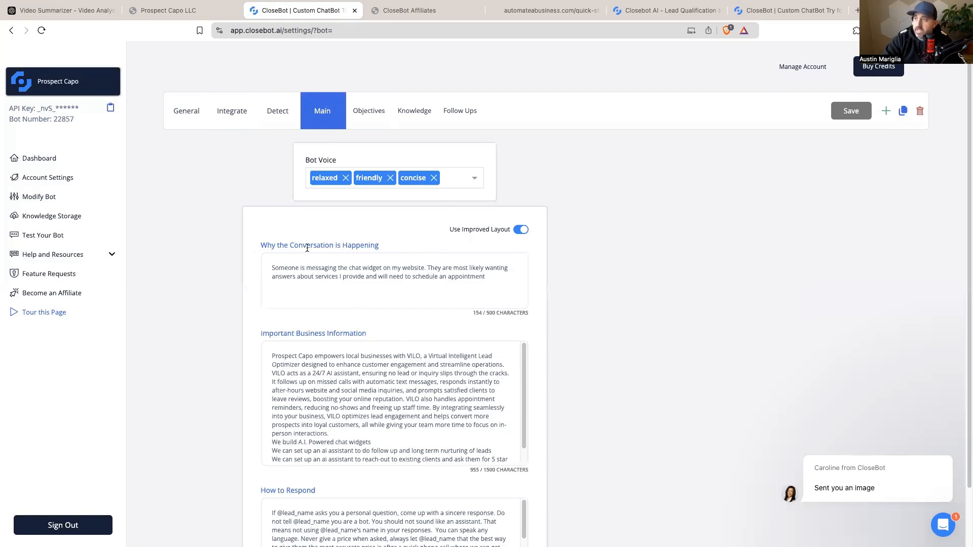
left_click(232, 110)
left_click(203, 11)
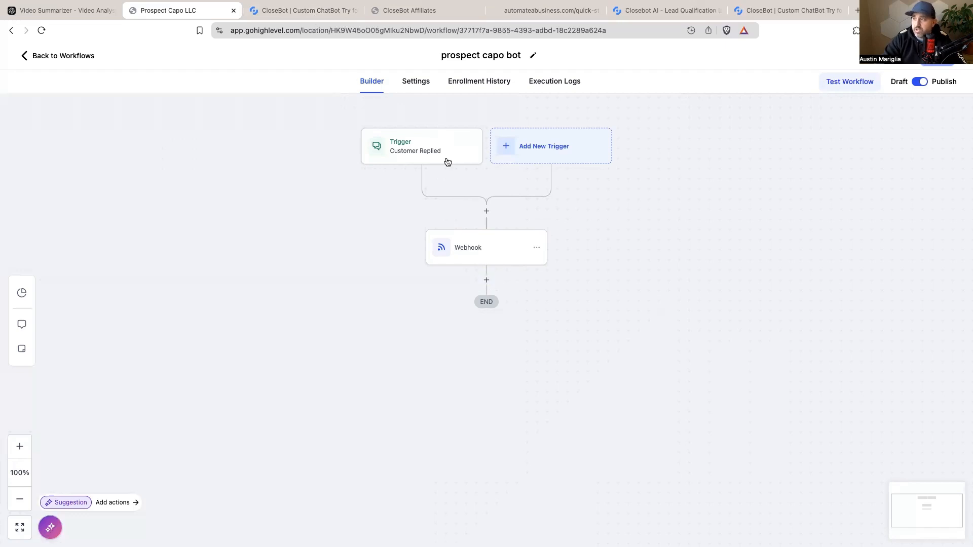
left_click(428, 154)
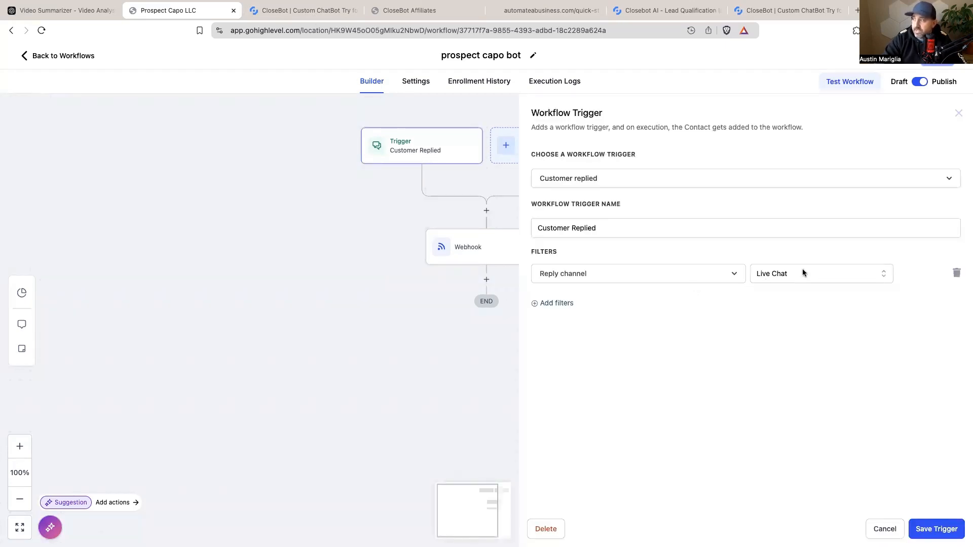
Step: Confirm the trigger's reply channel is Live Chat, cancel without changes, and go back to Workflows
left_click(804, 274)
scroll(818, 369, "down", 2)
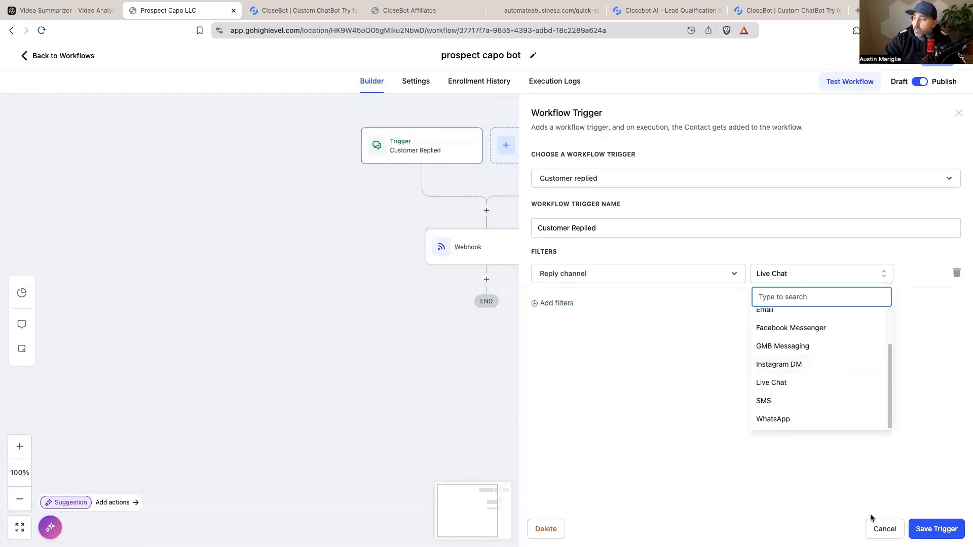
left_click(880, 528)
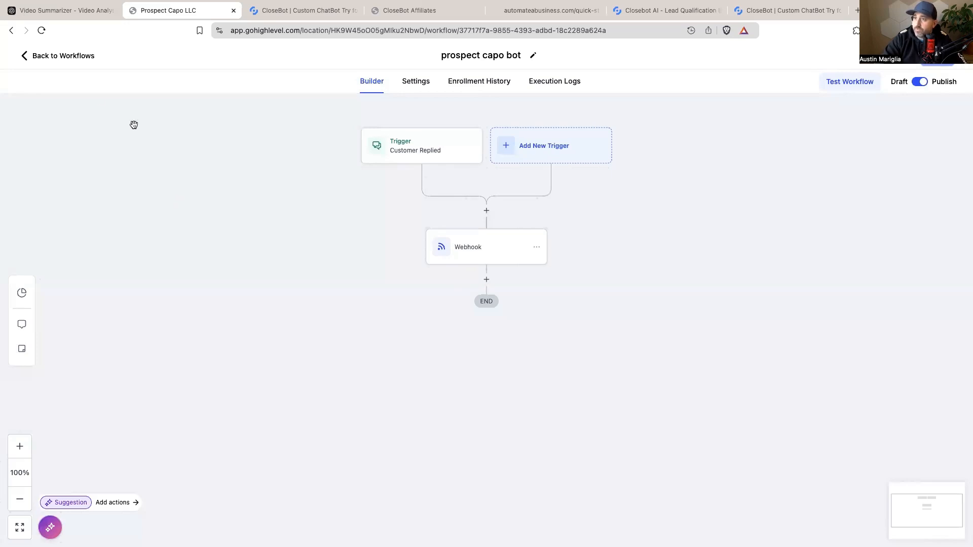
left_click(93, 56)
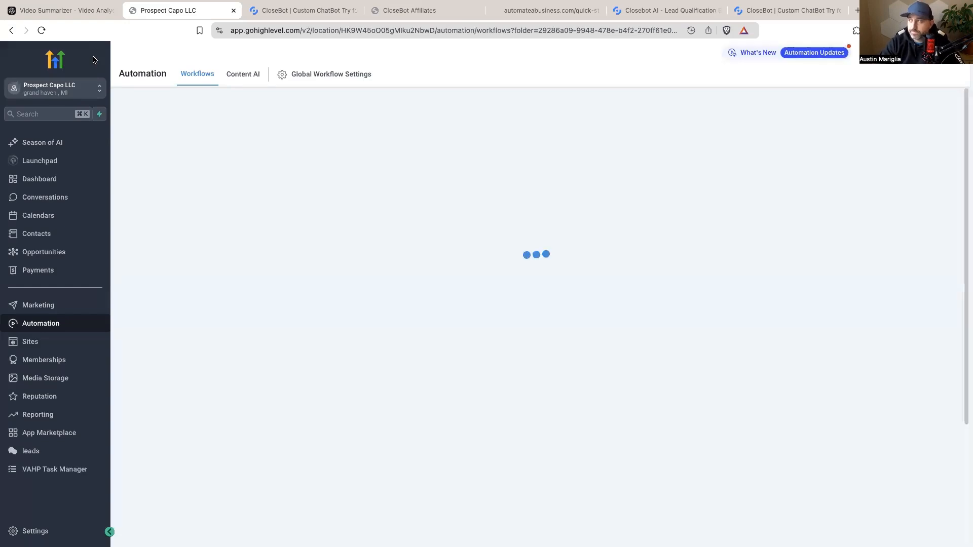
Step: Confirm the phone number's A2P registration in the Trust Center, then go to Integrations settings
left_click(51, 528)
scroll(51, 521, "down", 5)
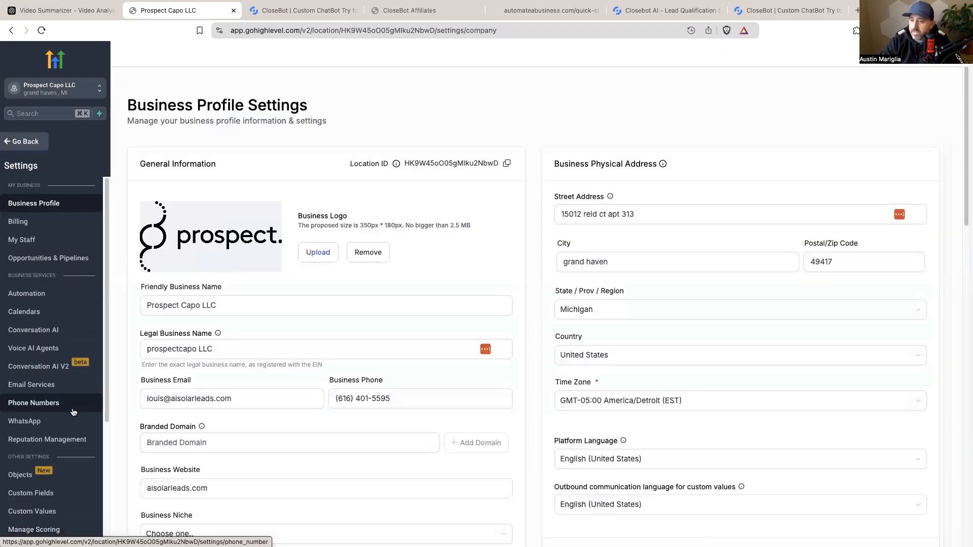
scroll(56, 456, "up", 3)
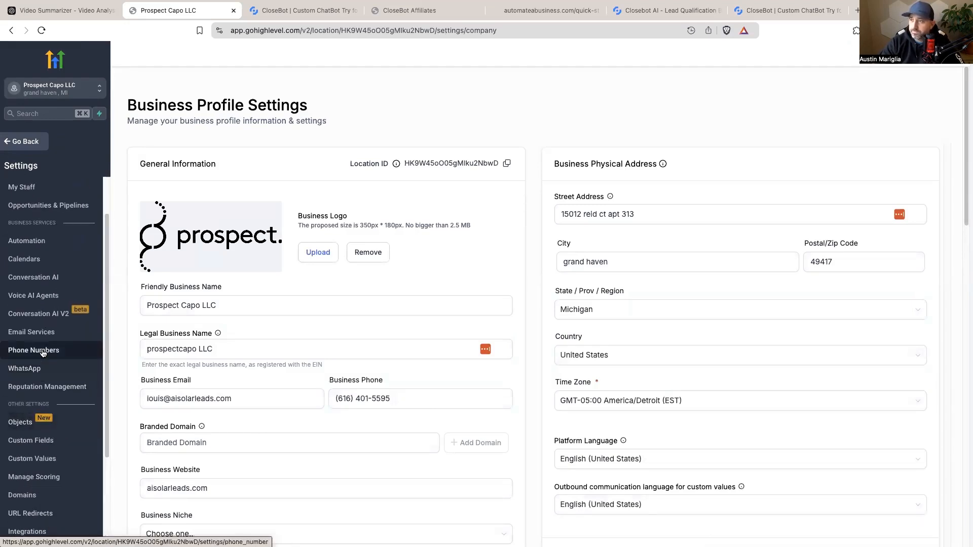
left_click(43, 353)
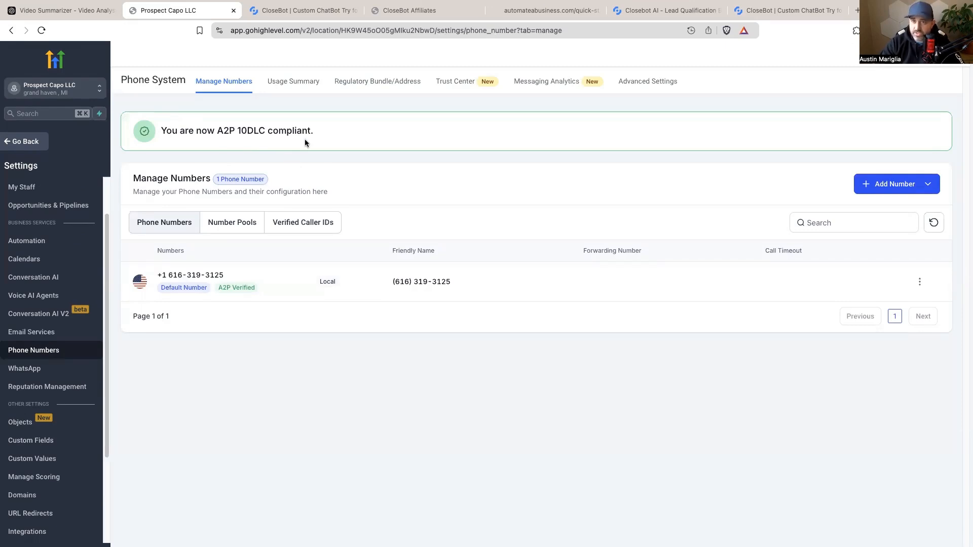
left_click(447, 82)
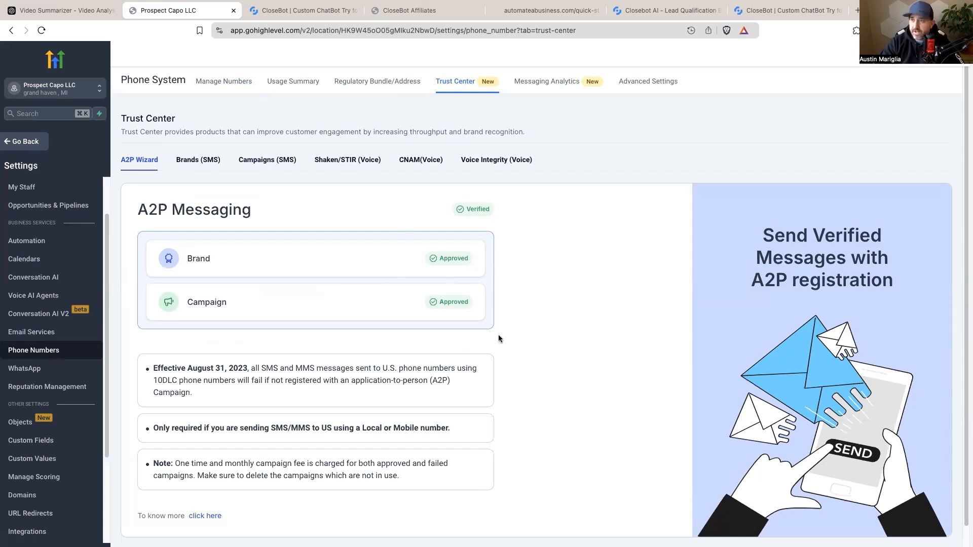
scroll(72, 418, "down", 3)
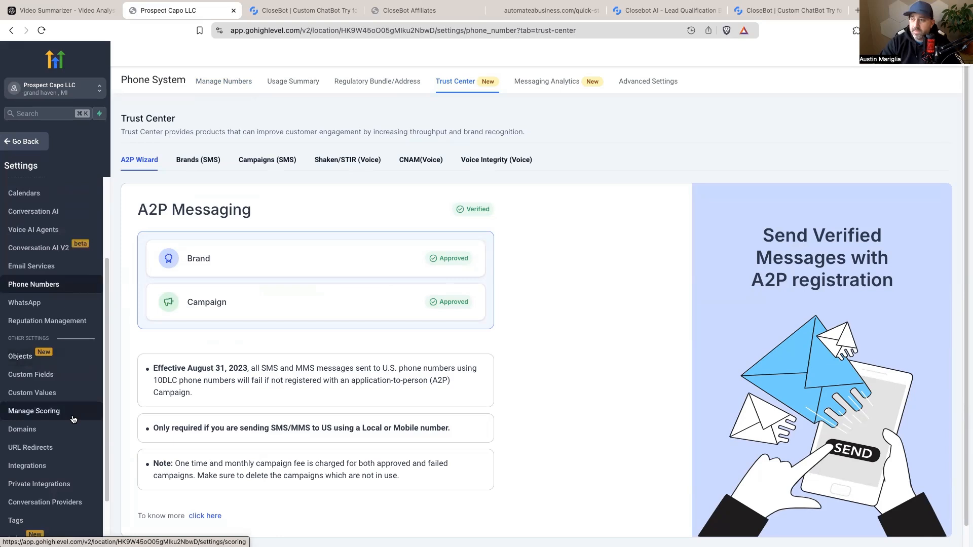
scroll(73, 419, "down", 2)
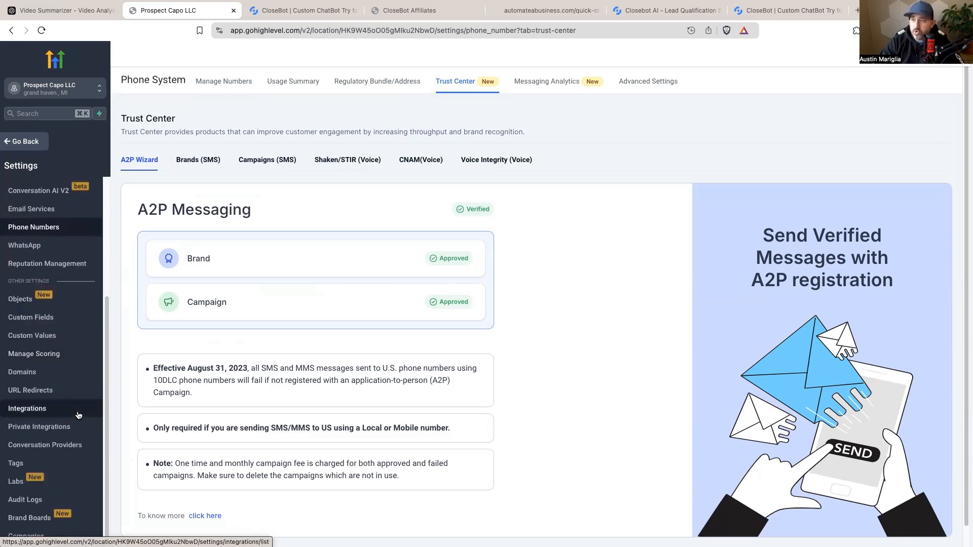
scroll(79, 415, "up", 6)
scroll(78, 415, "down", 6)
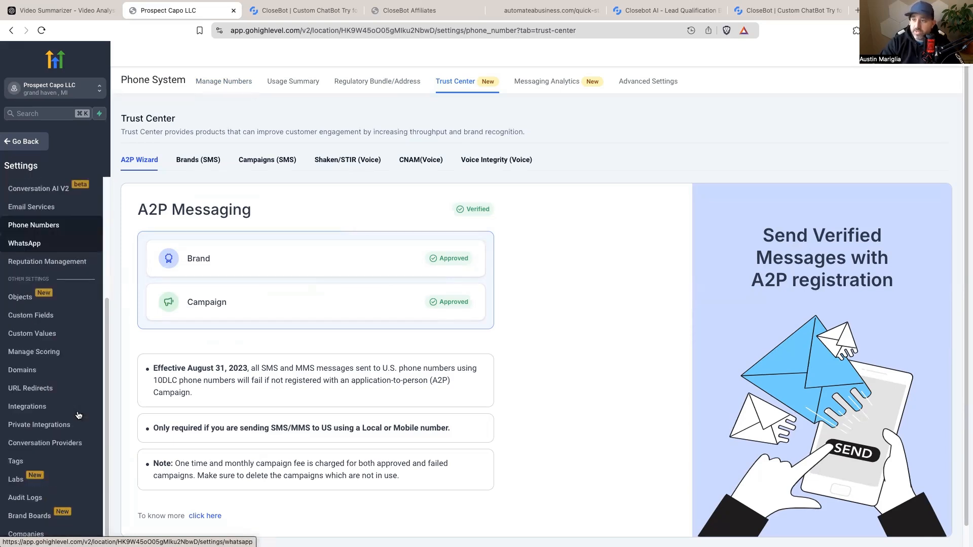
left_click(33, 409)
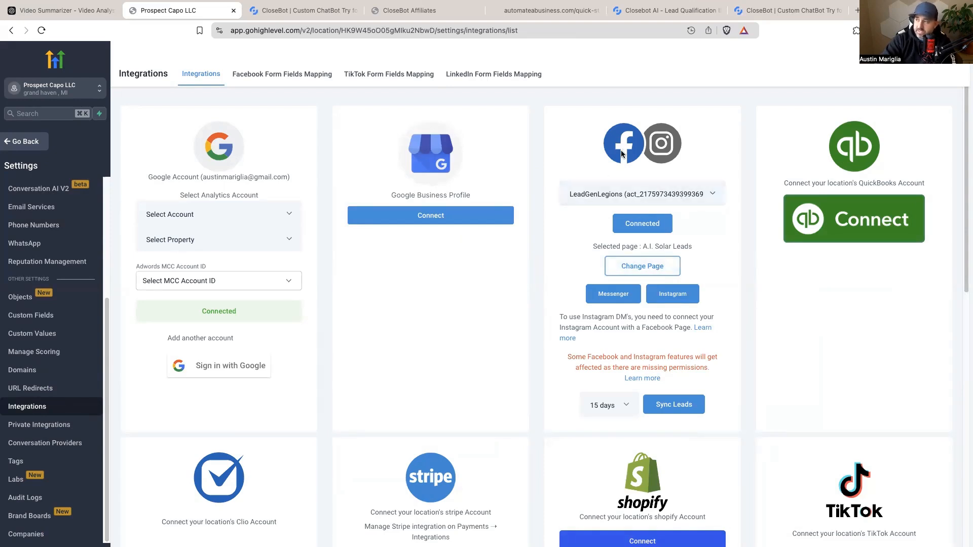
Step: Check the Instagram connection, dismiss the reconnect prompt, and return to the prospect capo bot workflow
left_click(684, 297)
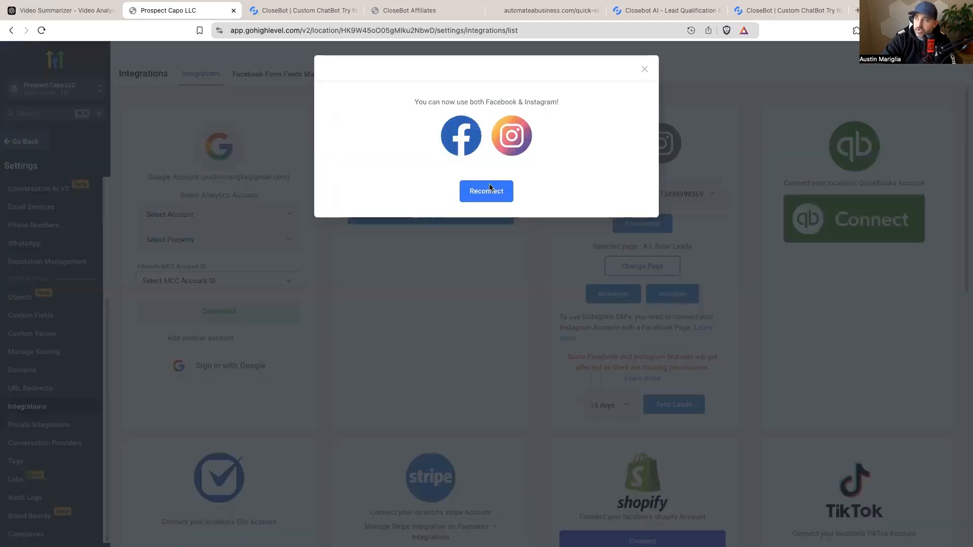
left_click(643, 70)
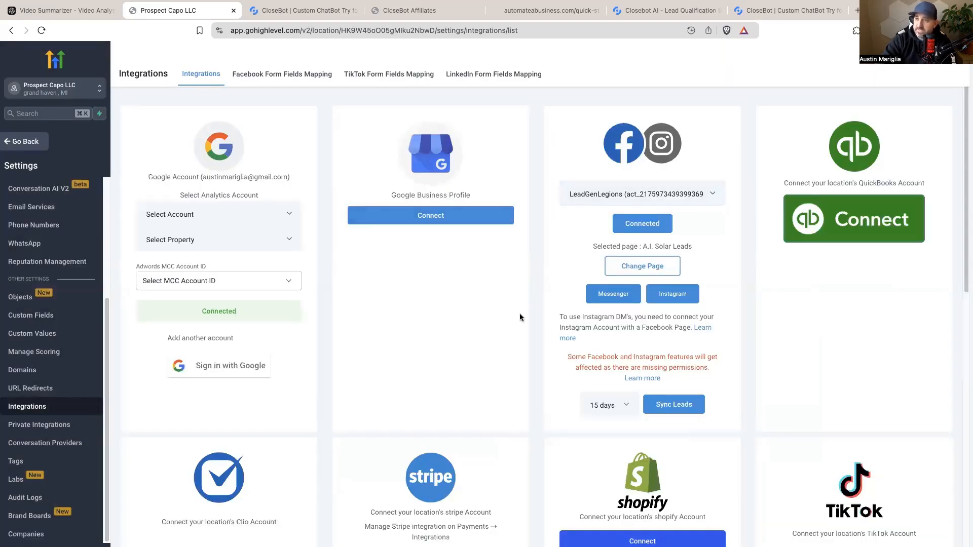
left_click(18, 142)
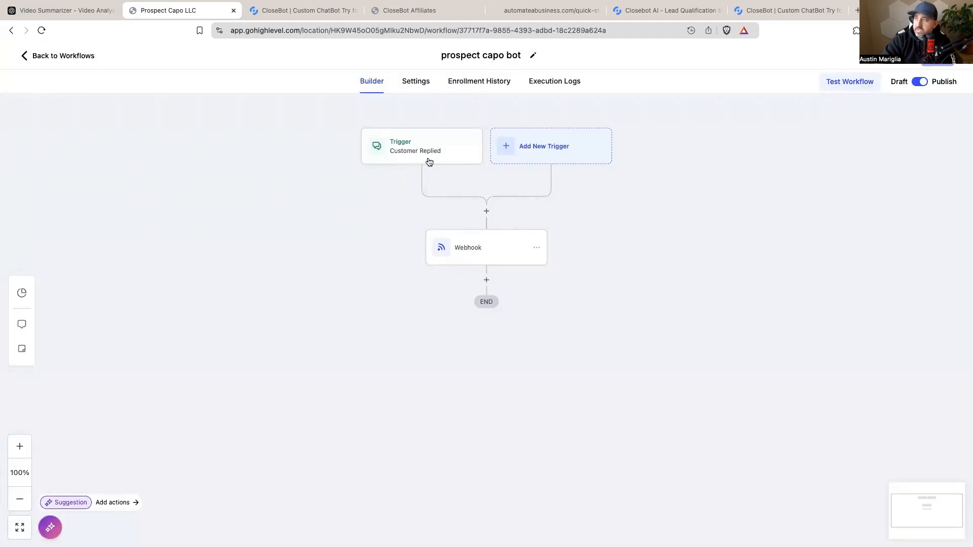
Step: Set the Customer Replied trigger's reply channel filter to Live Chat, save it, and save the workflow
left_click(397, 156)
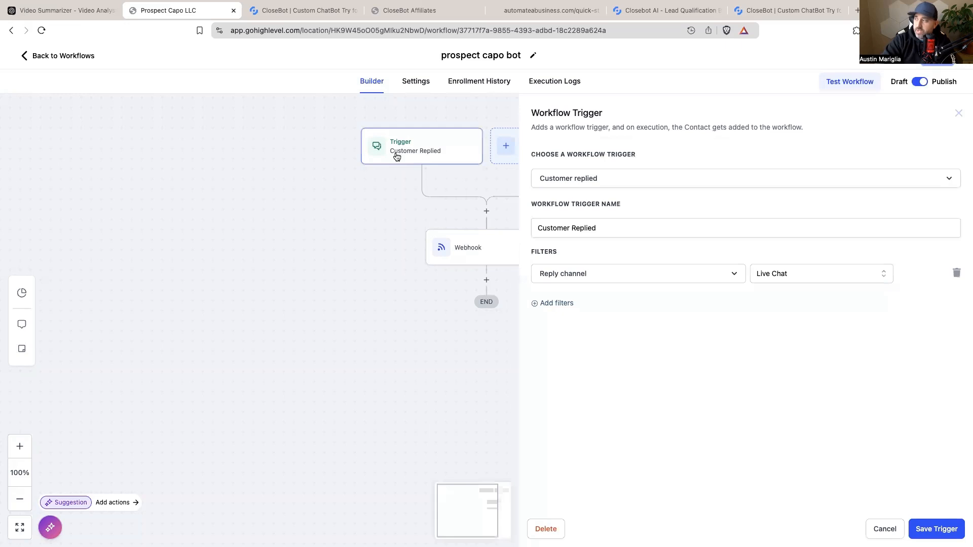
left_click(797, 273)
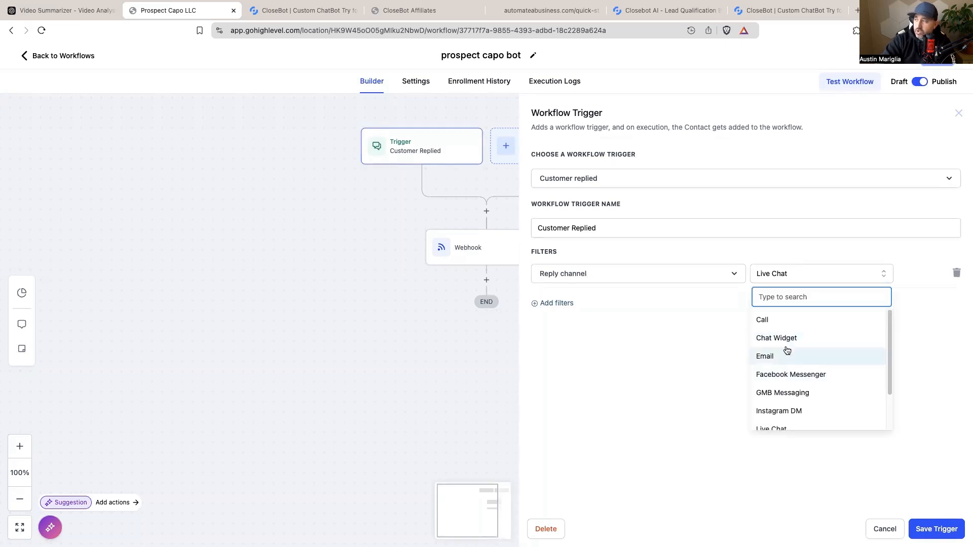
scroll(767, 373, "down", 2)
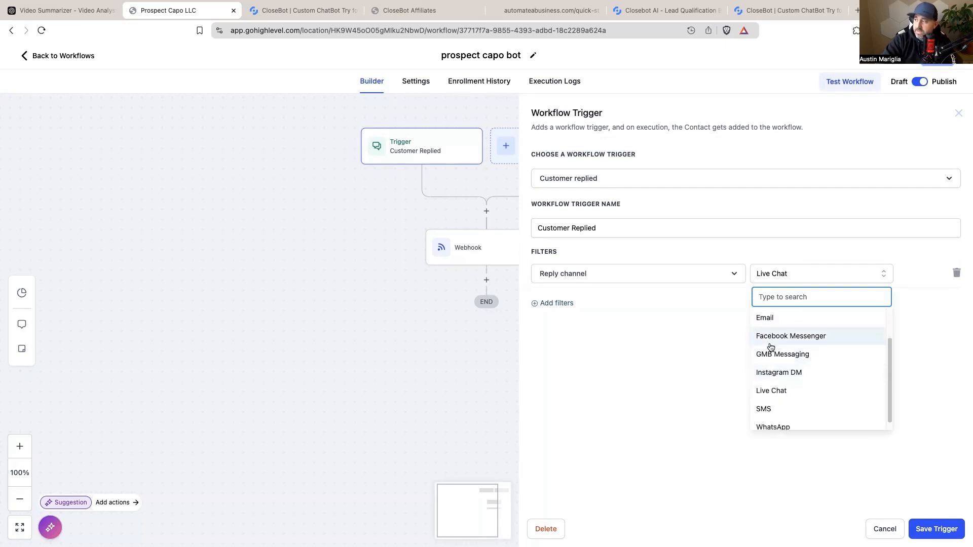
scroll(771, 348, "down", 1)
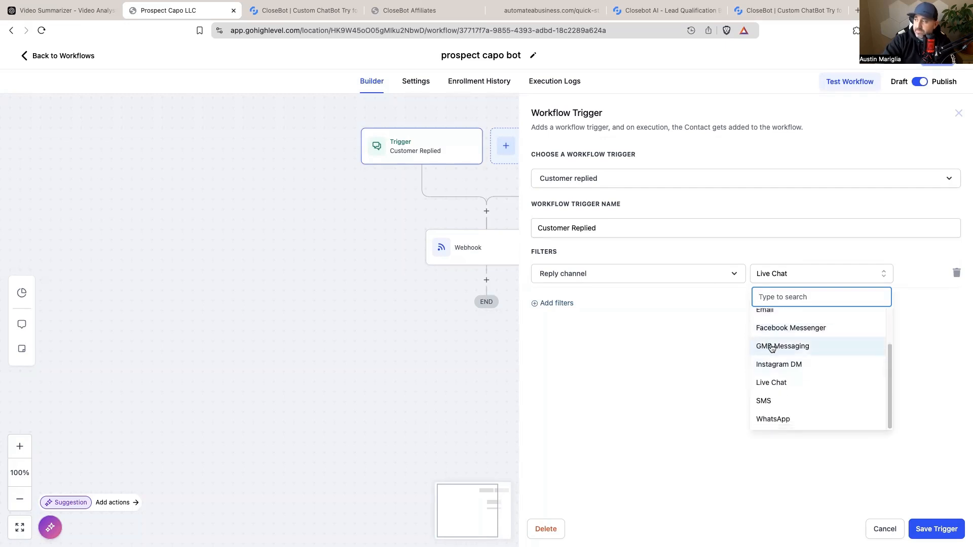
left_click(784, 386)
left_click(926, 532)
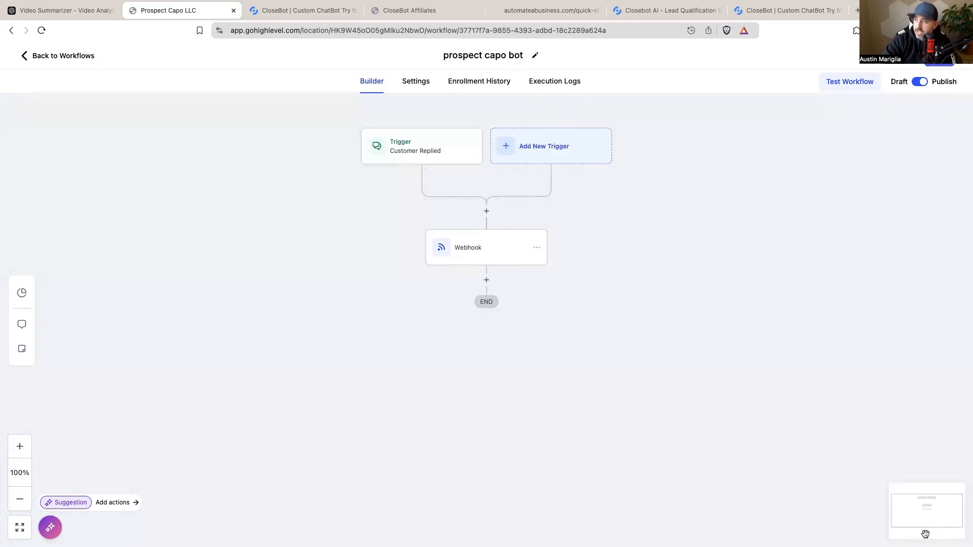
left_click(938, 64)
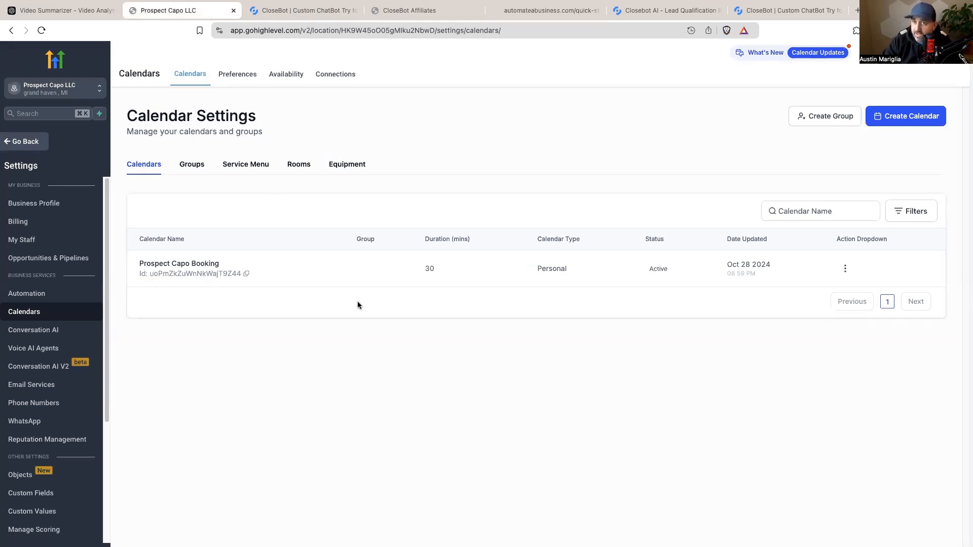
Step: Go to Sites > Chat Widget, cancel a new widget, and open Chat Widget2's options
left_click(31, 150)
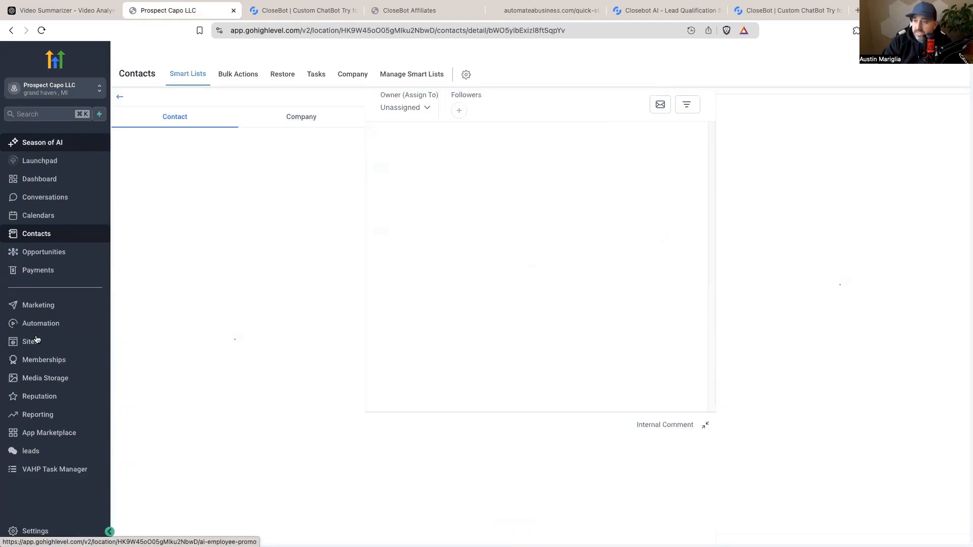
left_click(32, 341)
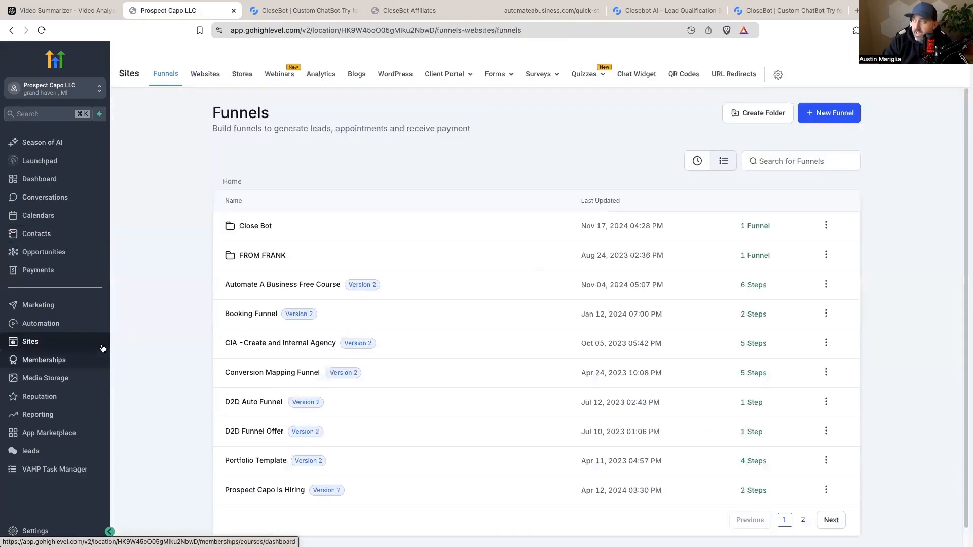
left_click(647, 75)
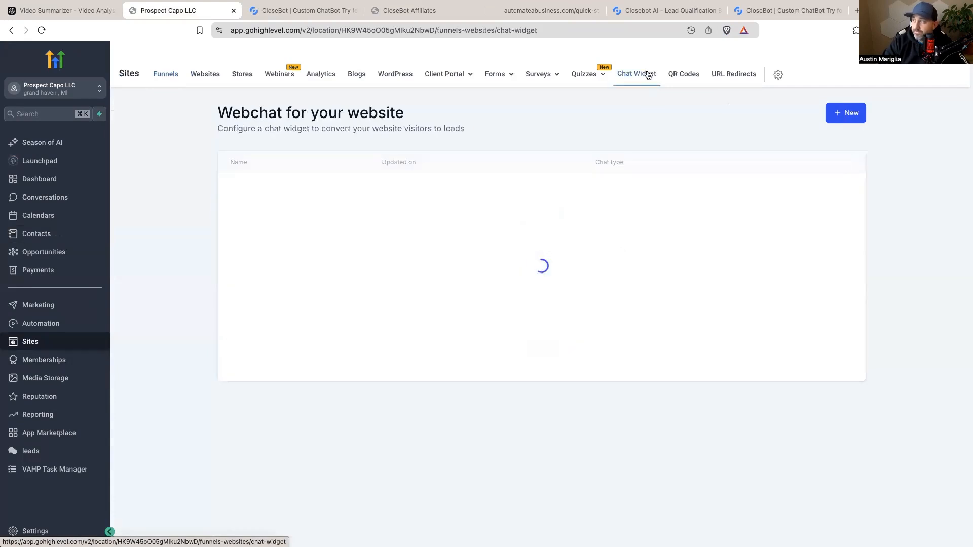
left_click(853, 120)
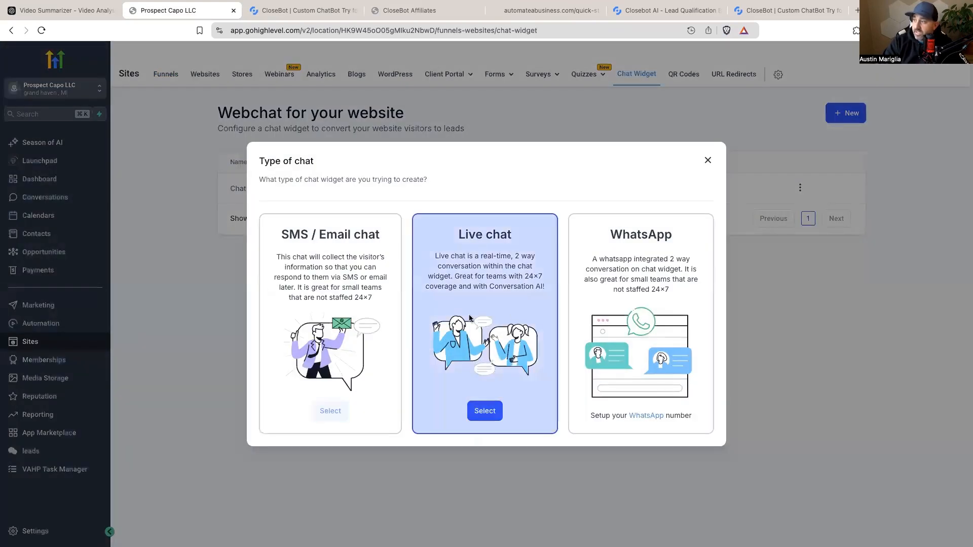
left_click(707, 162)
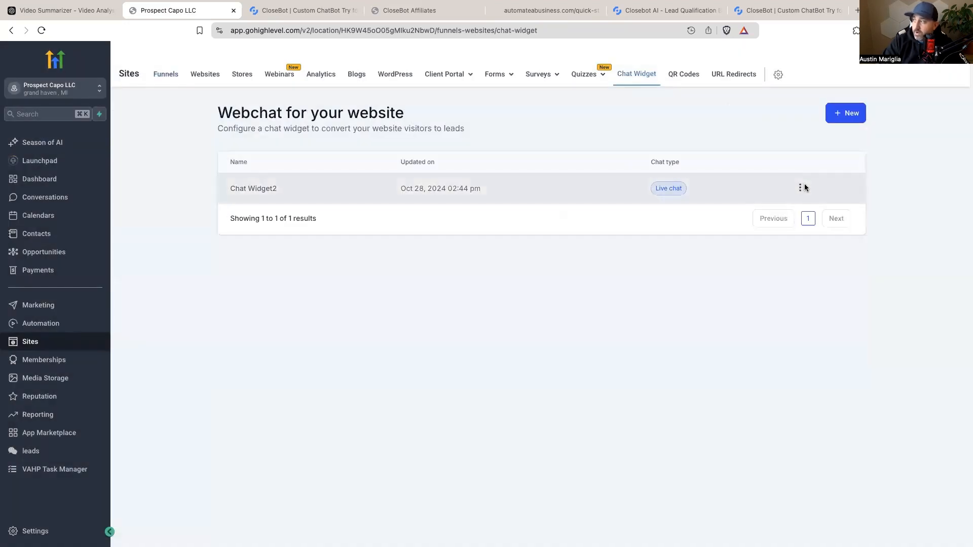
left_click(799, 188)
Step: Open Chat Widget2, review its style settings and embed code, then leave the widget builder
left_click(801, 136)
left_click(31, 155)
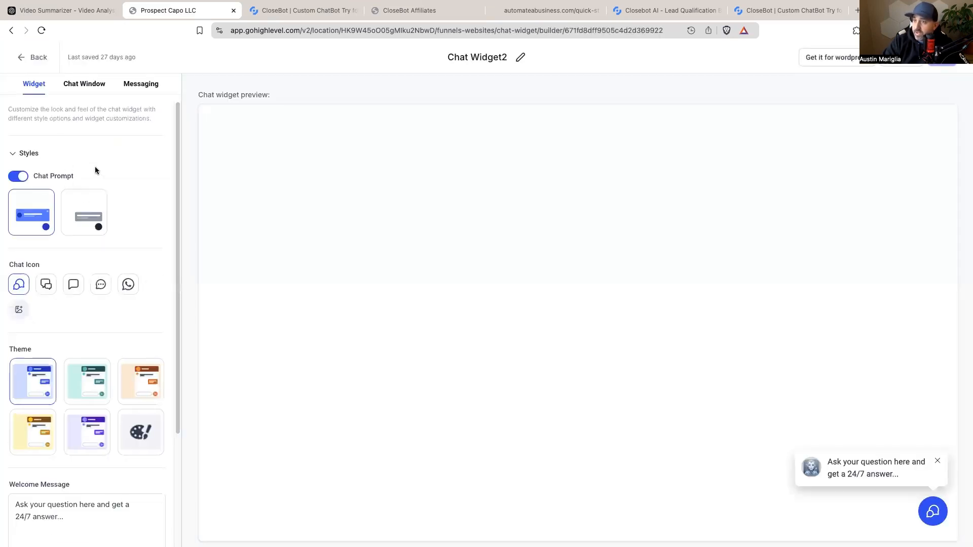
scroll(78, 394, "down", 3)
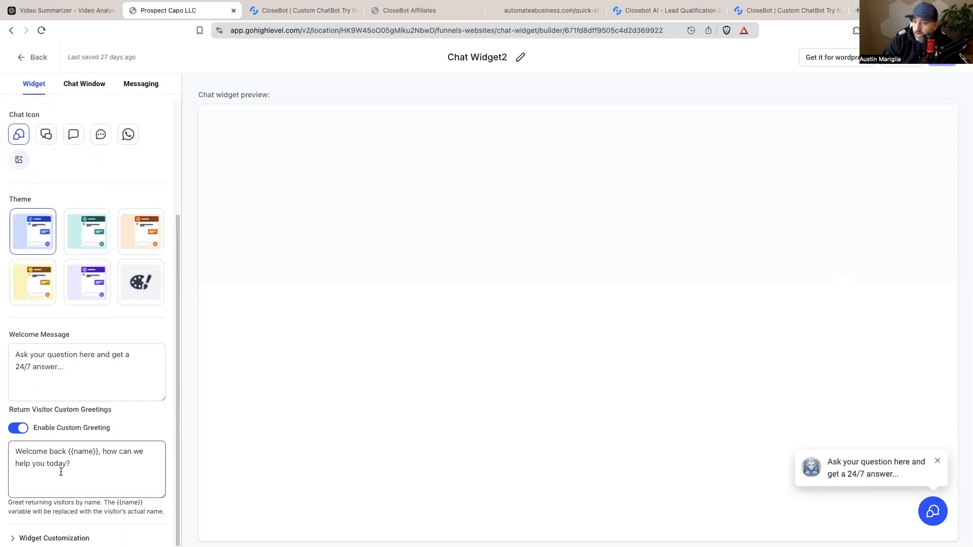
scroll(78, 466, "up", 3)
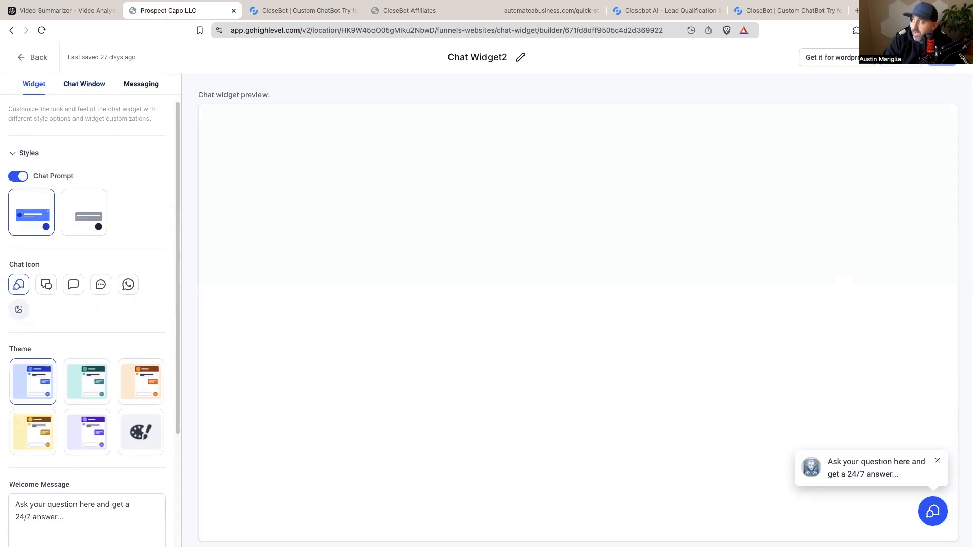
left_click(901, 58)
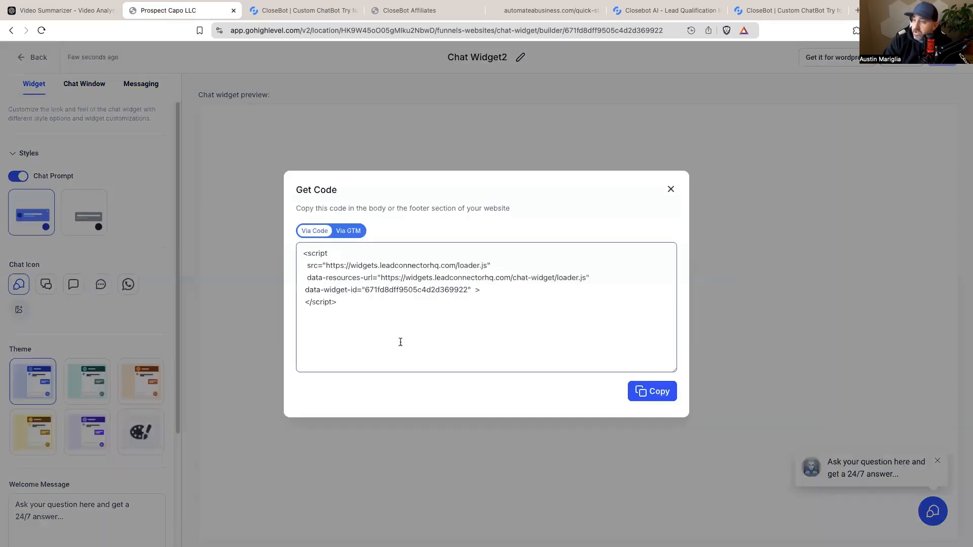
left_click(671, 189)
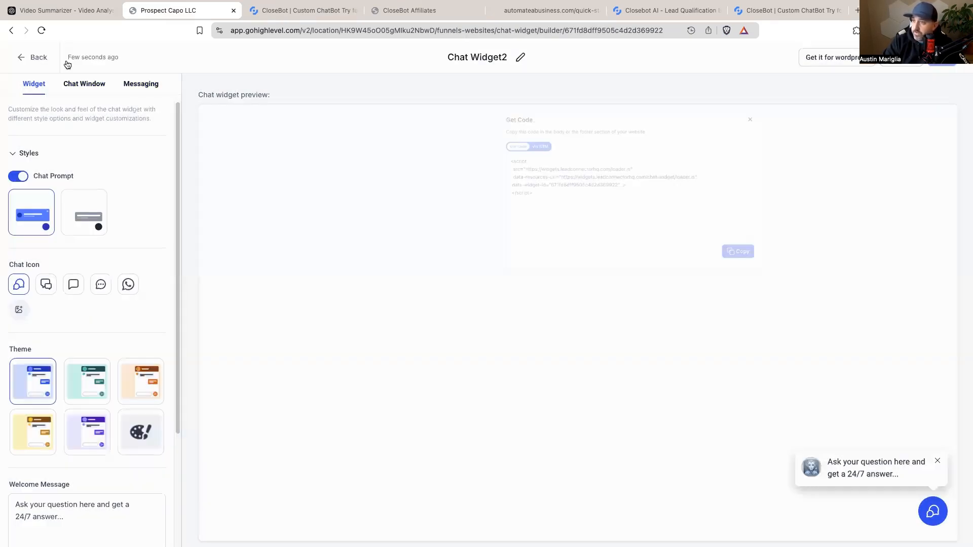
left_click(39, 60)
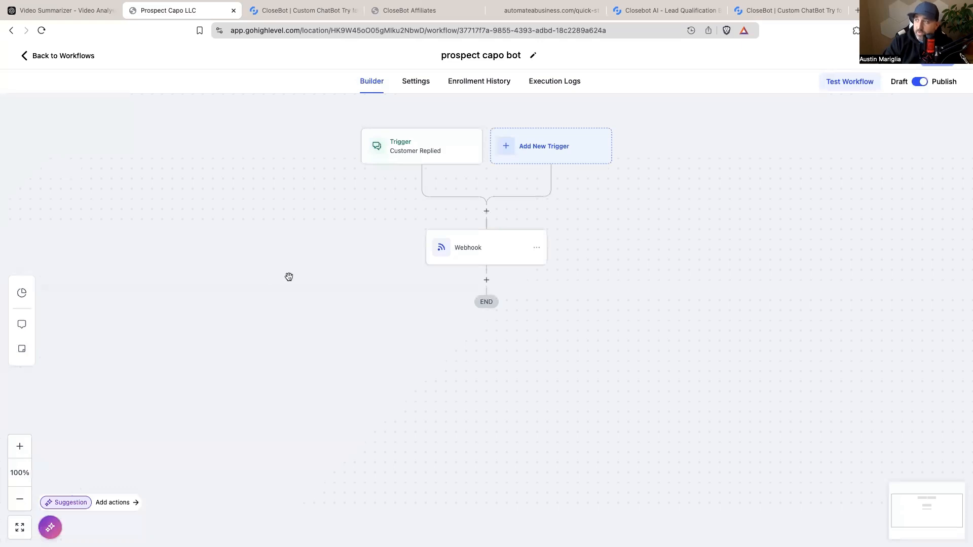
Step: Confirm the trigger filters on Live Chat, then open a new Brave private window
left_click(424, 148)
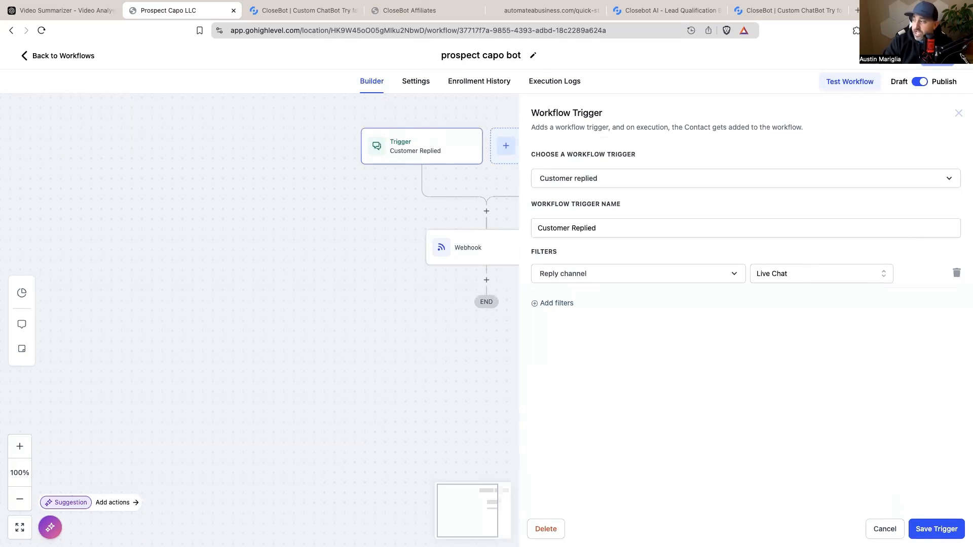
left_click(874, 529)
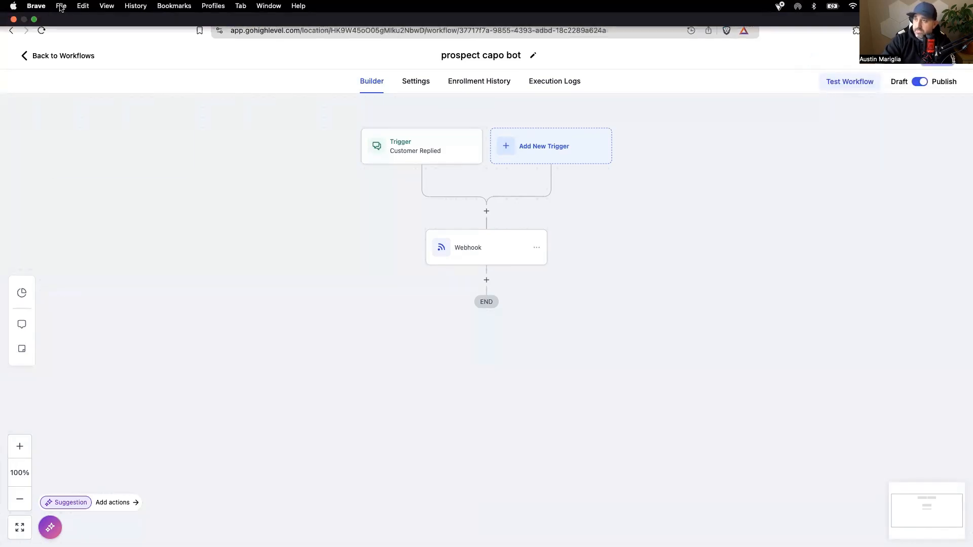
left_click(60, 6)
key("super+shift+n")
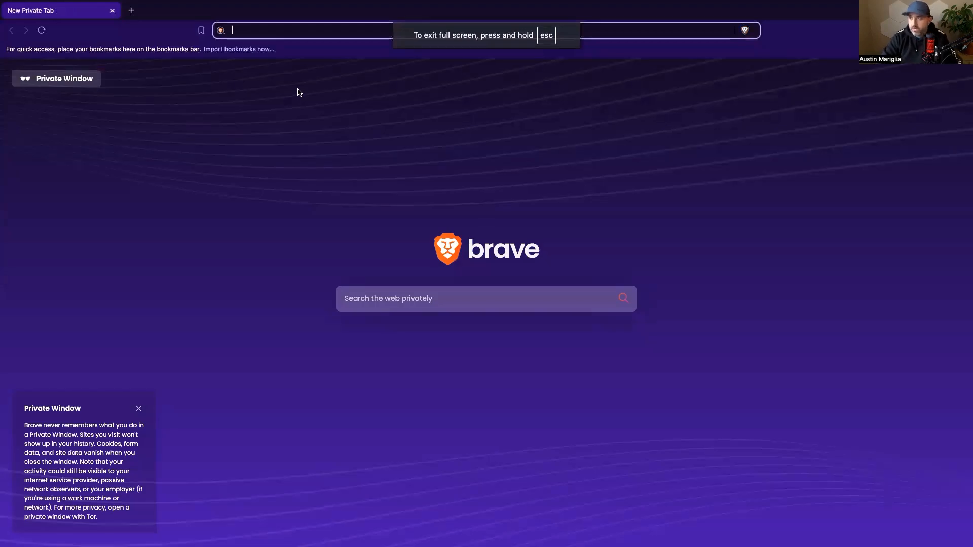
Step: Load prospectcapo.com, open its live chat, and send a question about the site's services
type("prospectcapo.com")
key("Return")
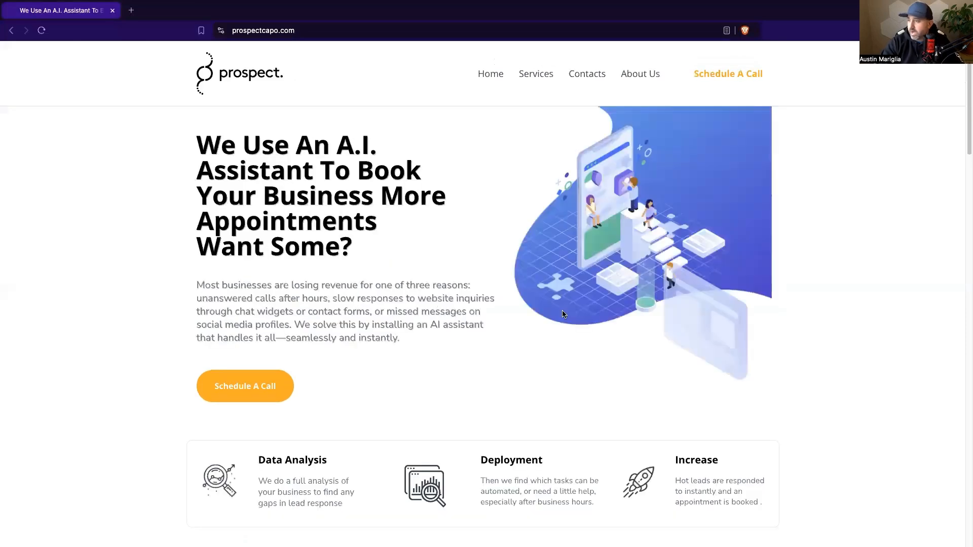
left_click(941, 524)
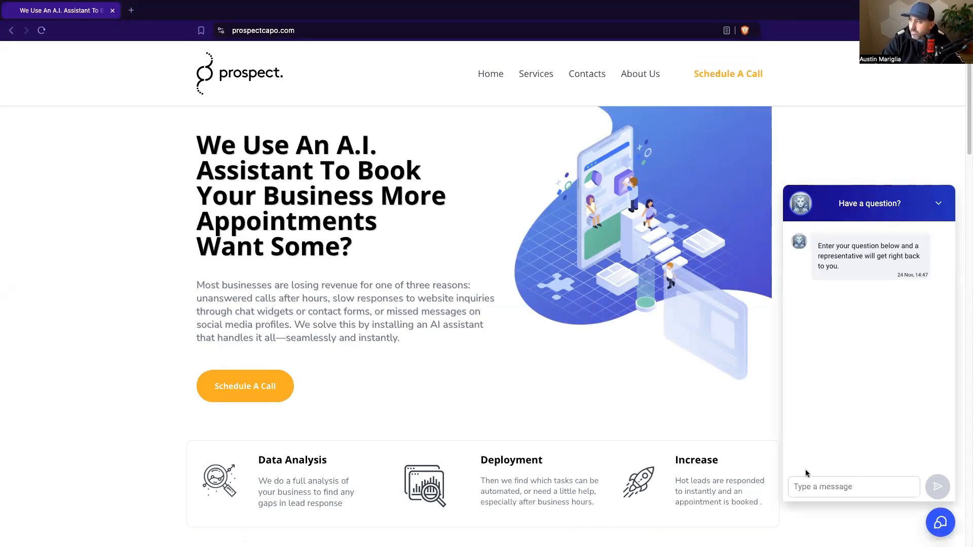
left_click(811, 484)
type("He")
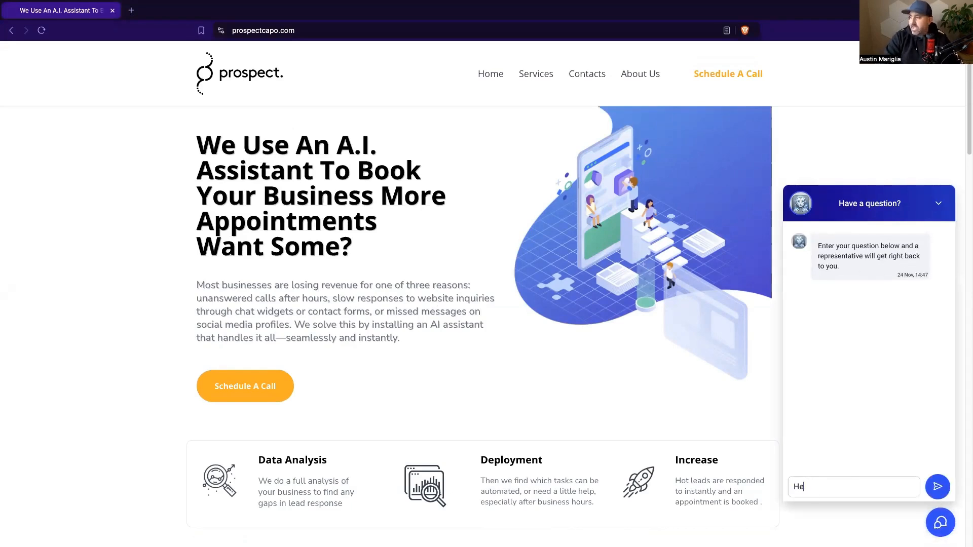
type("y I have")
key("BackSpace")
key("BackSpace")
type("ave ")
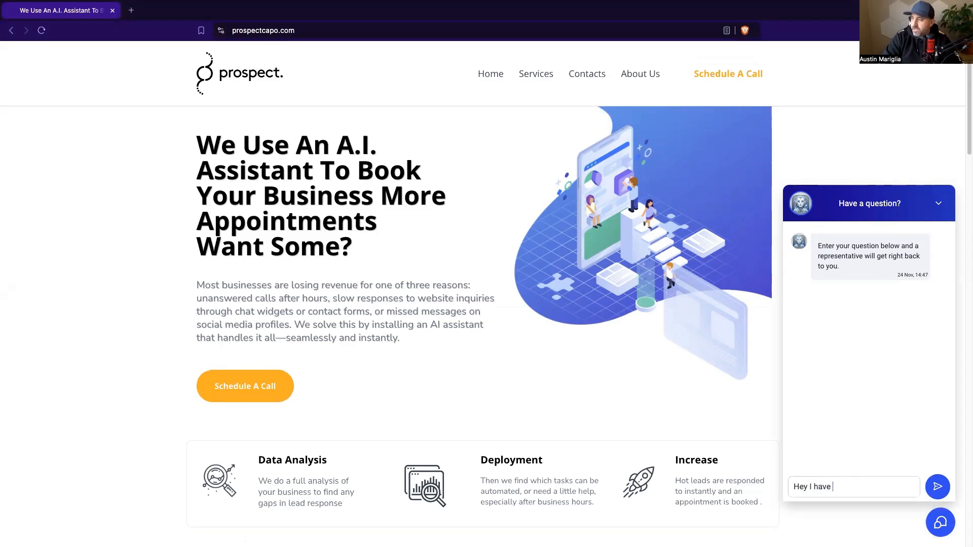
type("a questions about your serivives?")
key("Return")
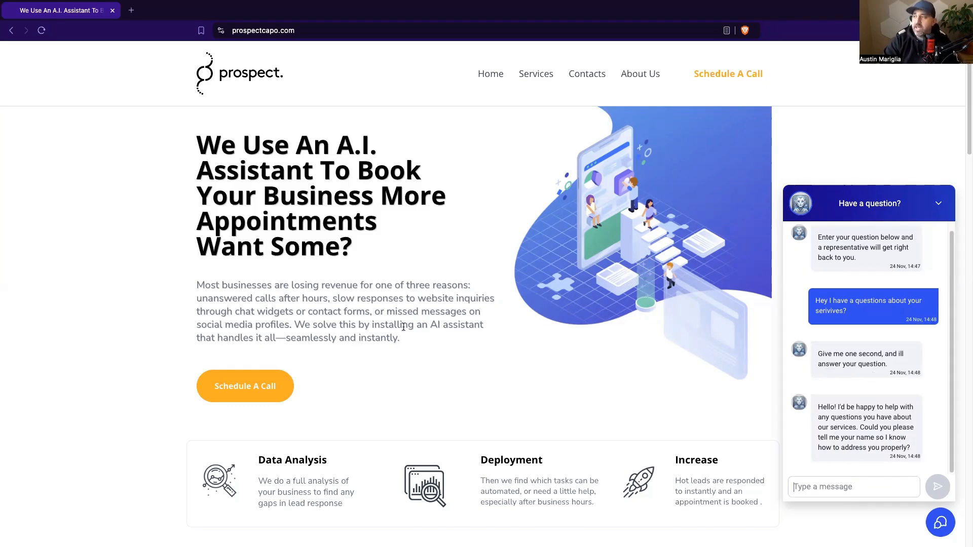
Step: Send the visitor's first name and ask for help setting up an AI-powered chat widget
key("super+Tab")
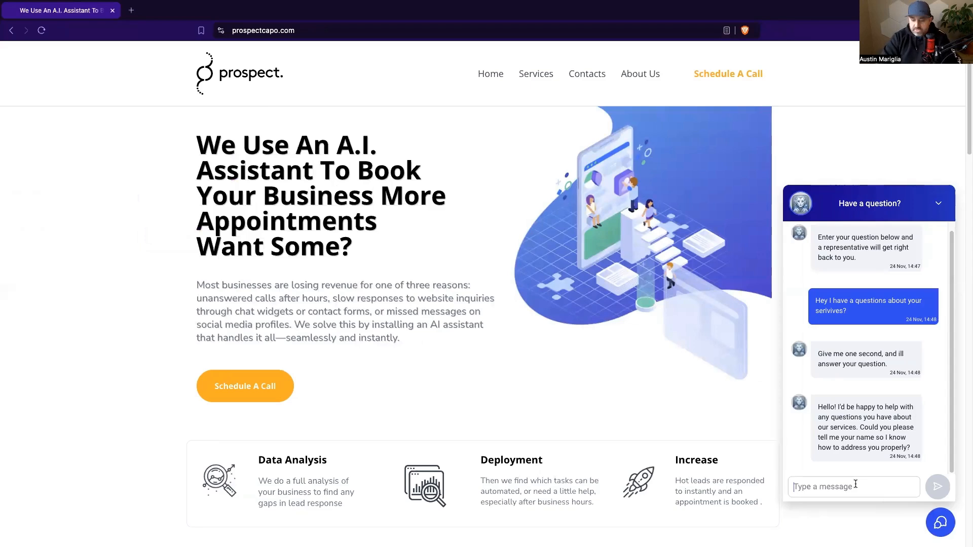
type("my name is")
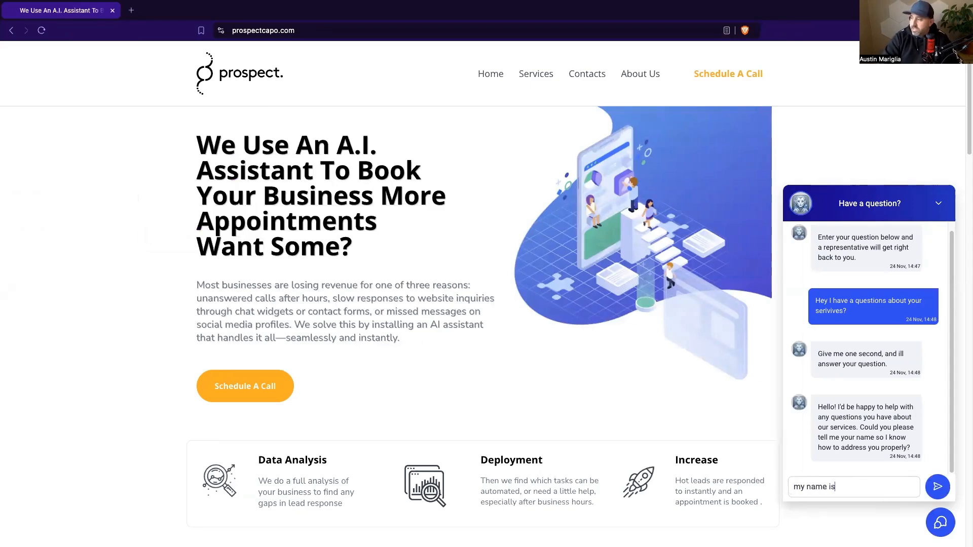
type(" aus")
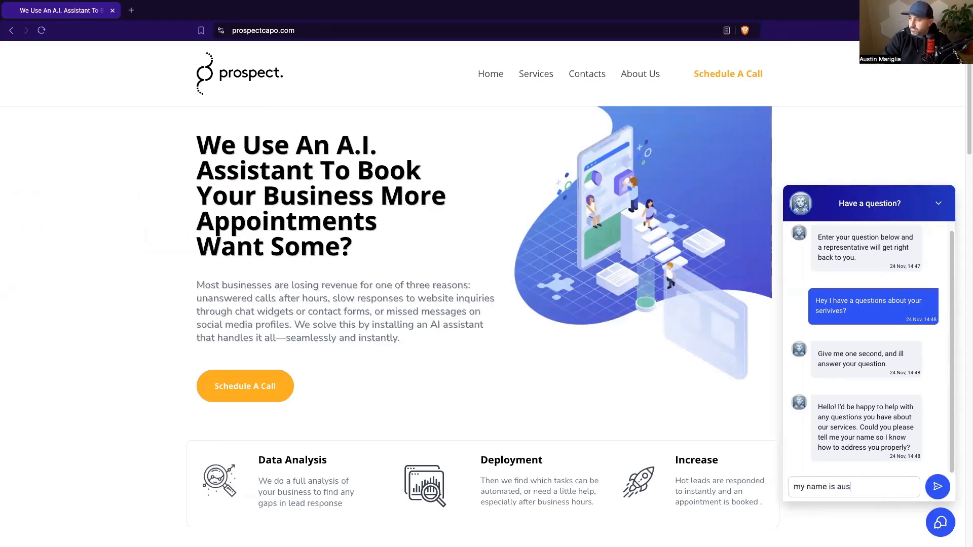
type("tin")
key("Return")
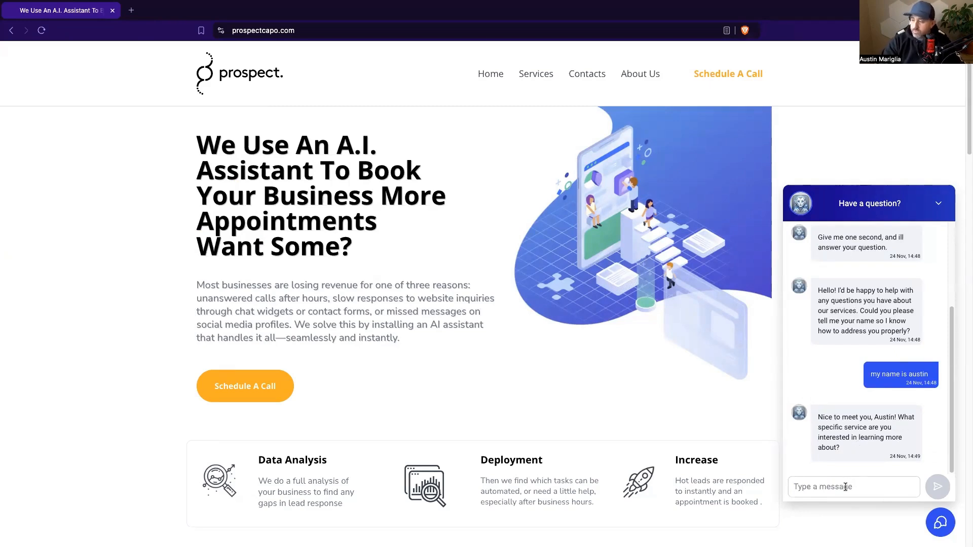
type("I w")
type("ould like to set up an ai poweredd")
type("chat widget for ")
type("myself can you help me?")
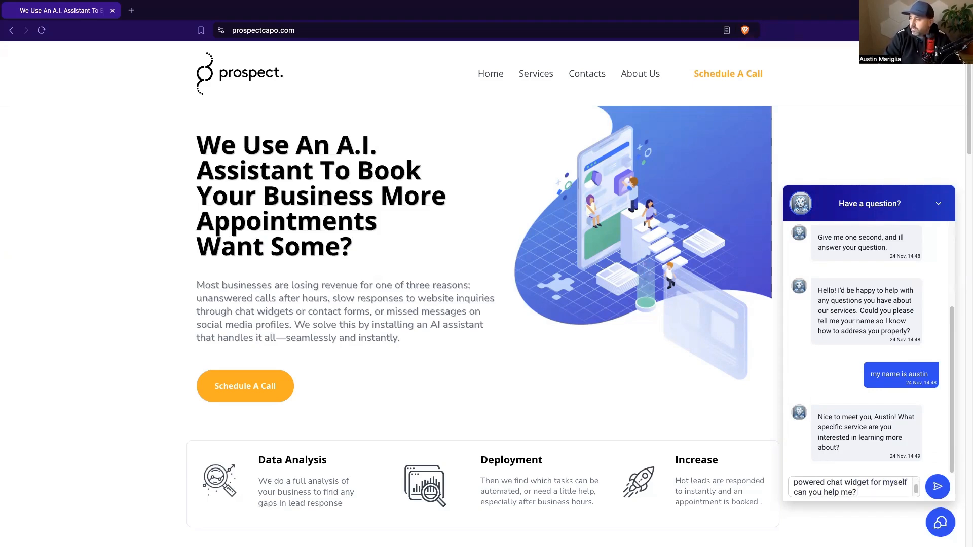
key("Return")
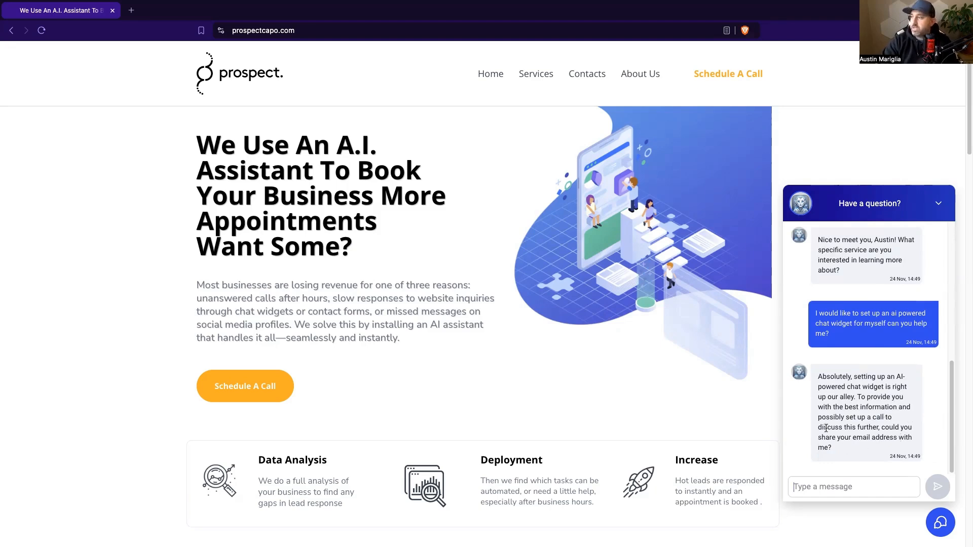
key("ctrl+Left")
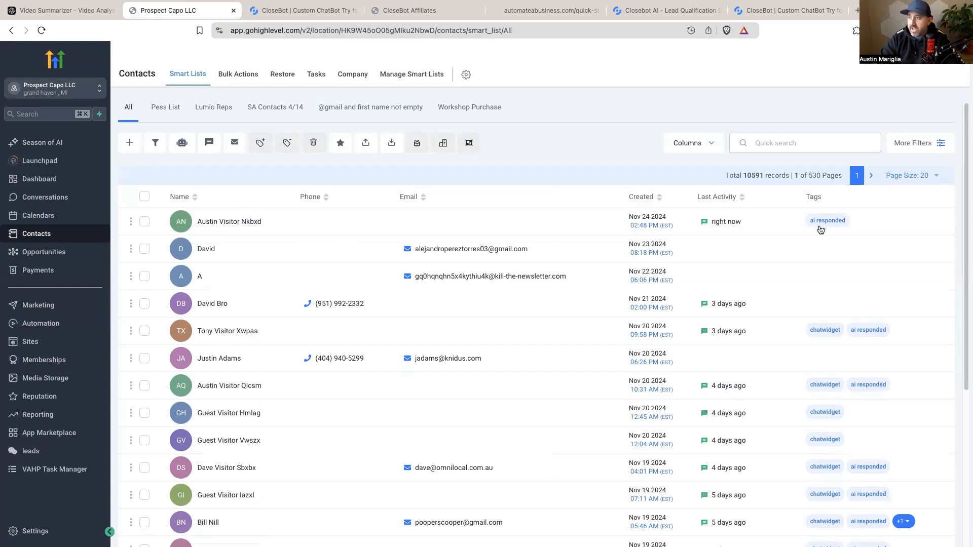
Step: Open the newest chat visitor's contact record, then return to the chat and type the visitor's email address
left_click(228, 229)
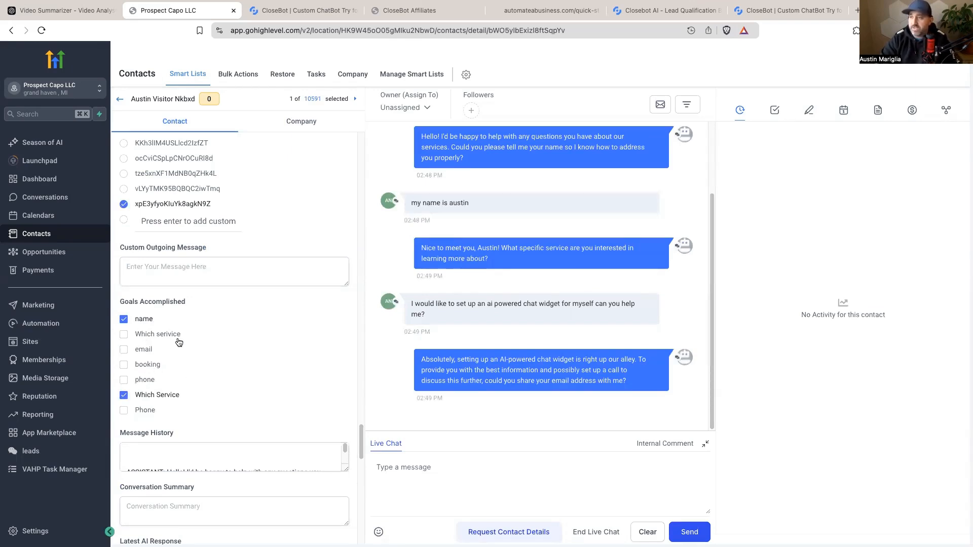
key("ctrl+Right")
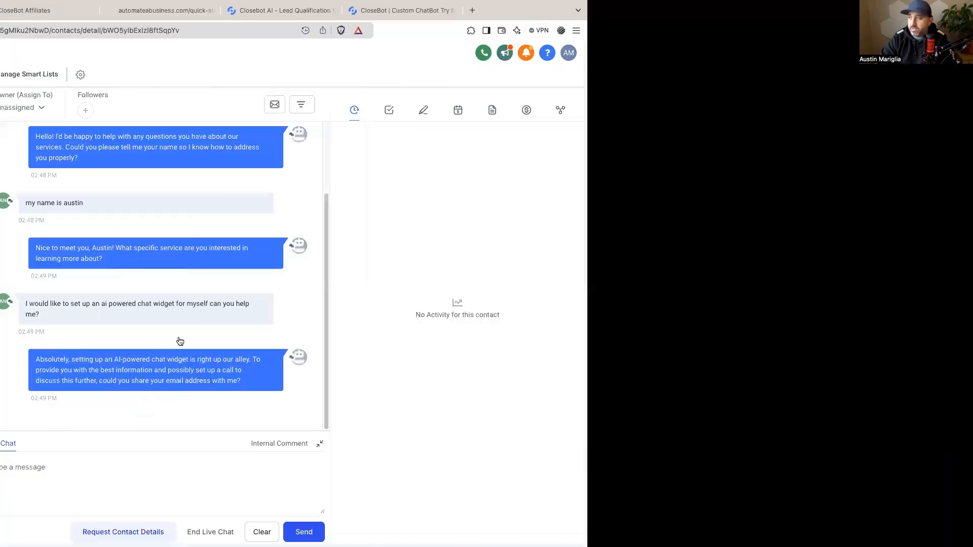
type("ye")
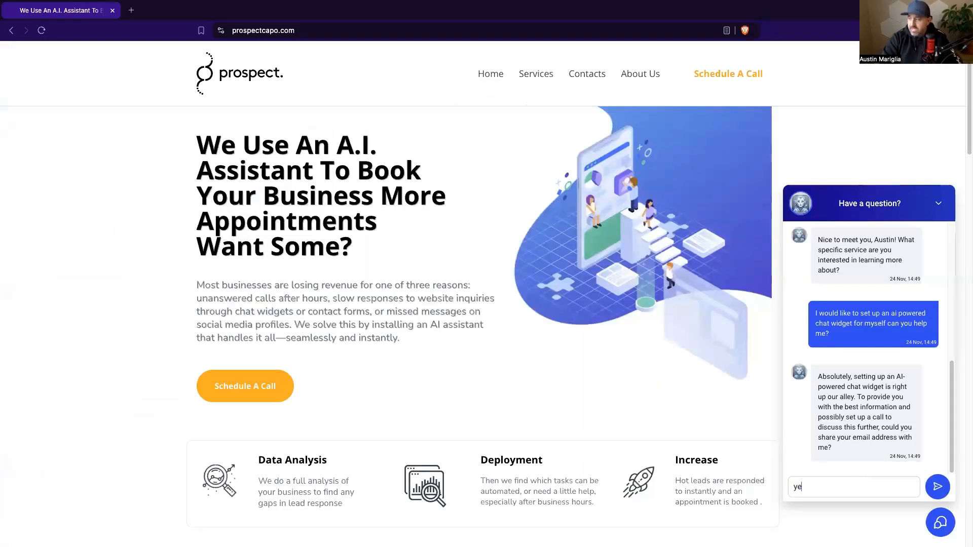
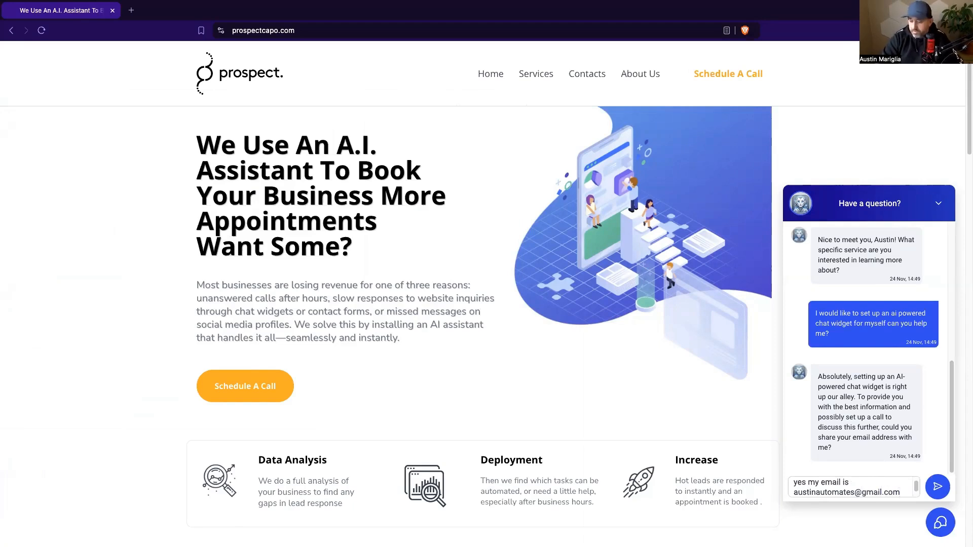
Step: Send the email, accept the Monday 11:00 AM slot, and send the phone number
key("Return")
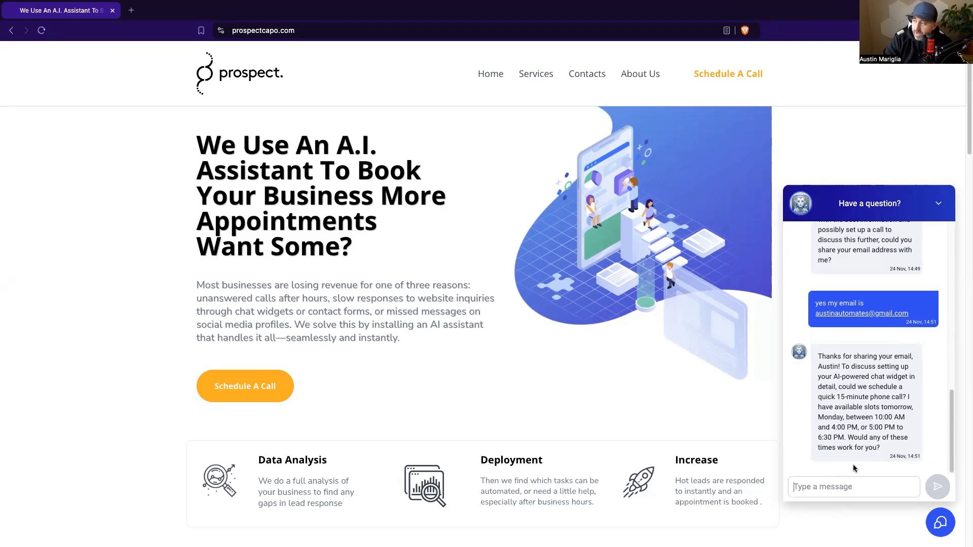
type("yes ")
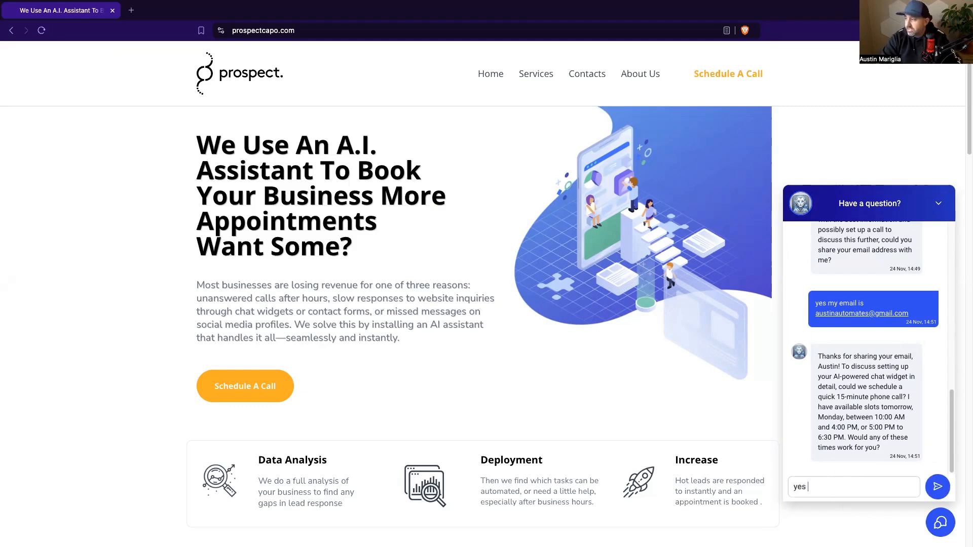
type("monday at 1")
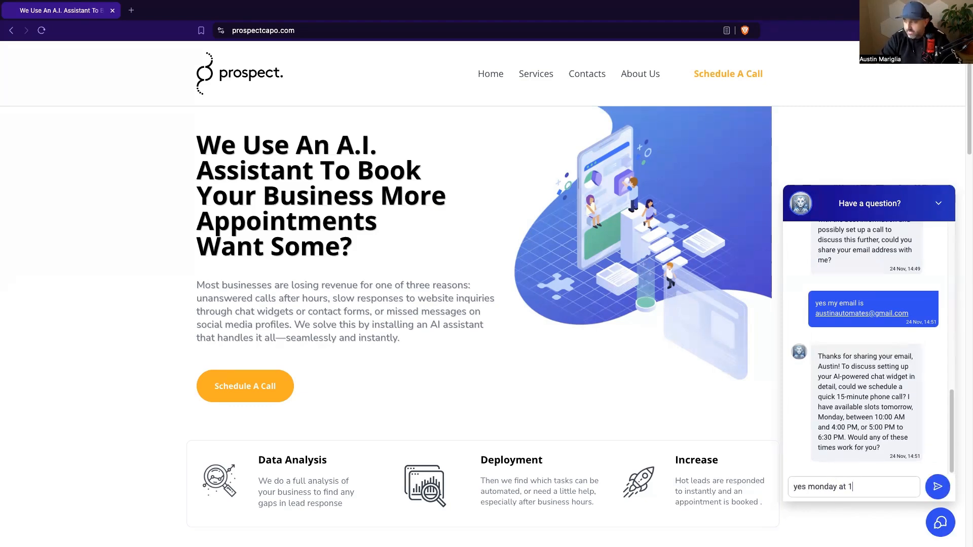
type("1:00 am works perf")
key("BackSpace")
type("perfect for m")
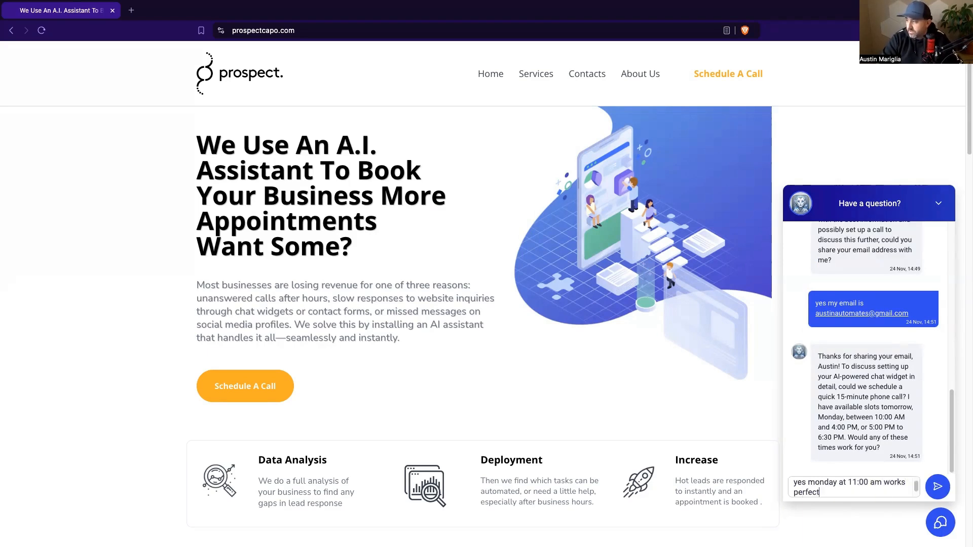
key("Return")
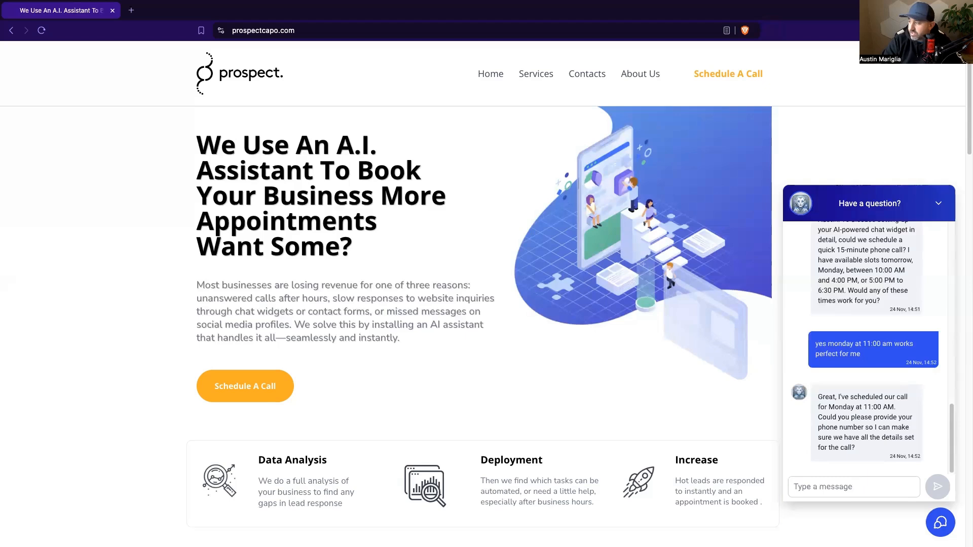
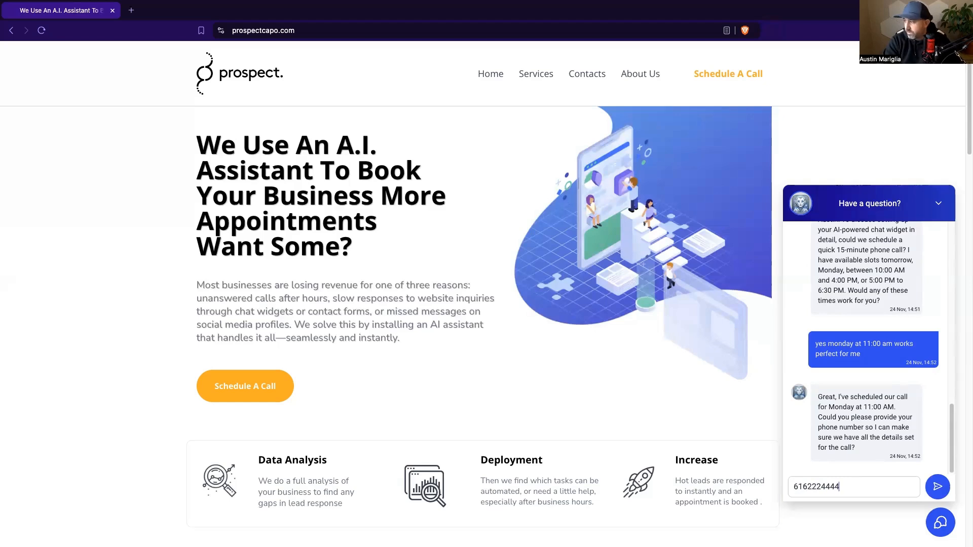
left_click(939, 488)
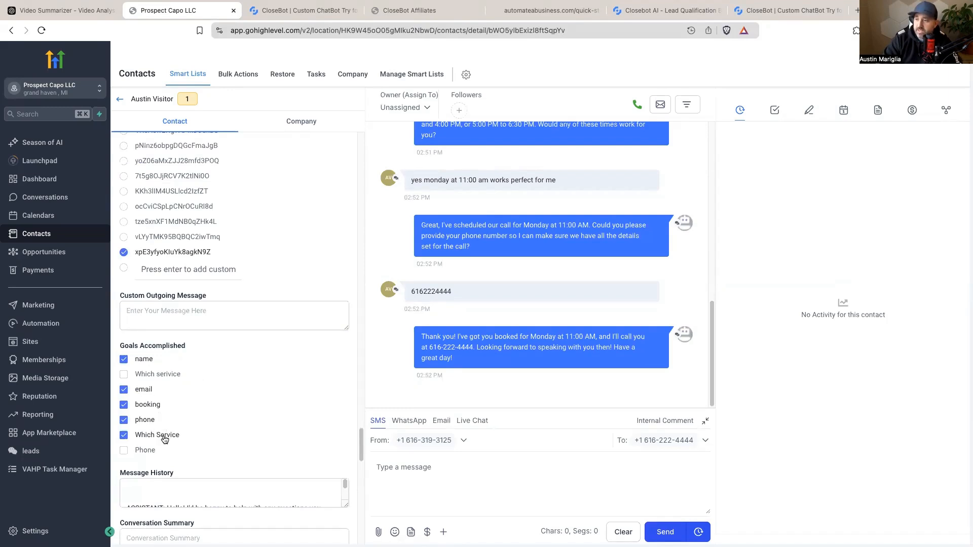
Step: View the contact's confirmed November 25 appointment, then open Settings > Calendars
scroll(608, 312, "up", 4)
scroll(608, 312, "up", 5)
scroll(608, 311, "down", 9)
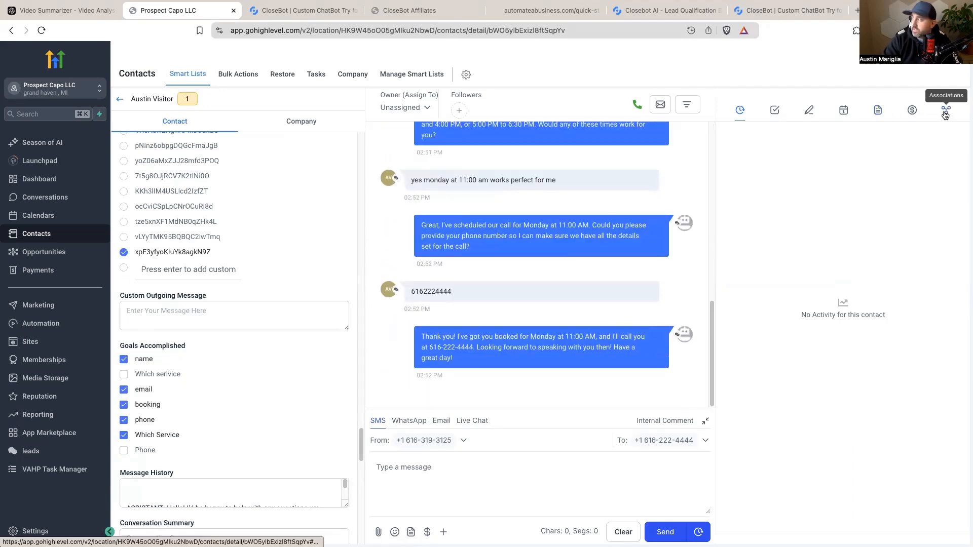
left_click(843, 109)
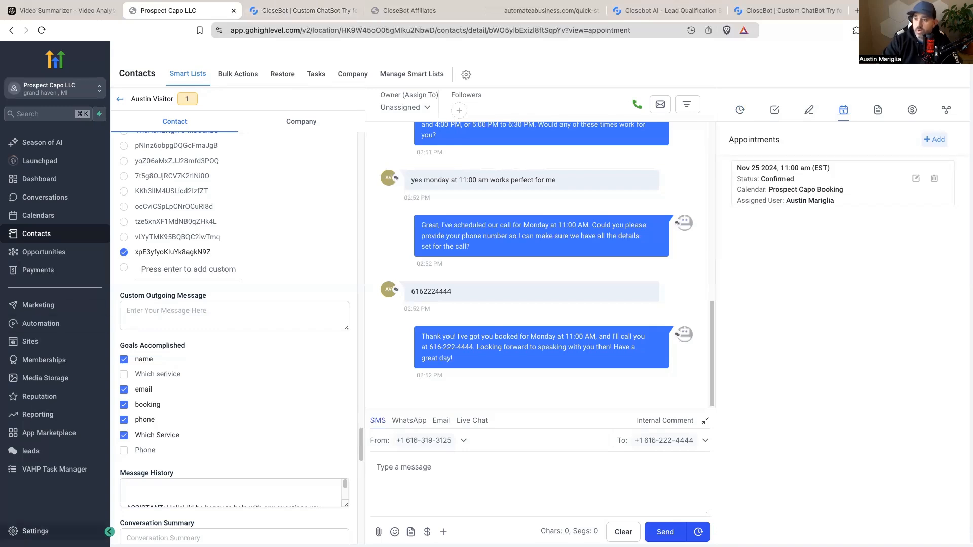
left_click(30, 531)
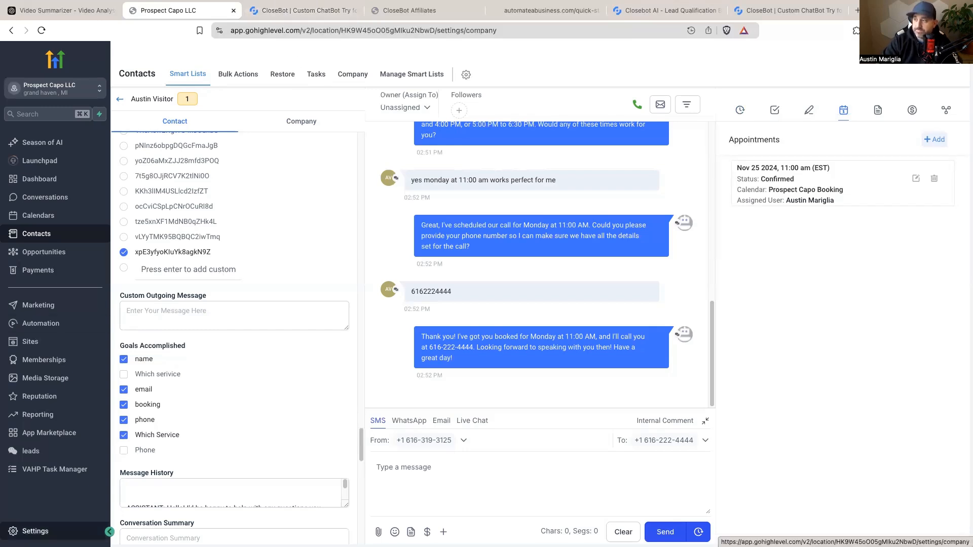
left_click(27, 314)
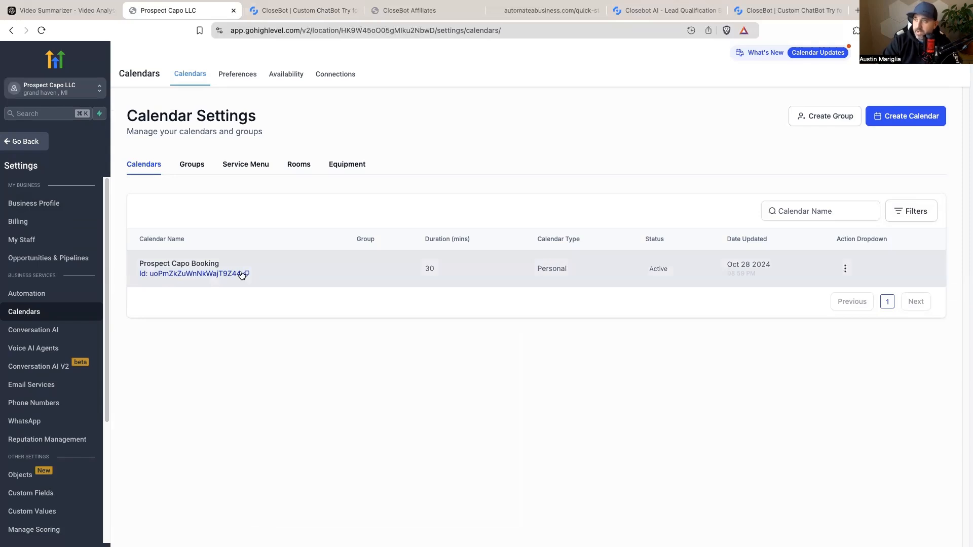
Step: Open CloseBot's booking objective, switch its calendar to Other and back to Prospect Capo Booking, then close it
left_click(293, 13)
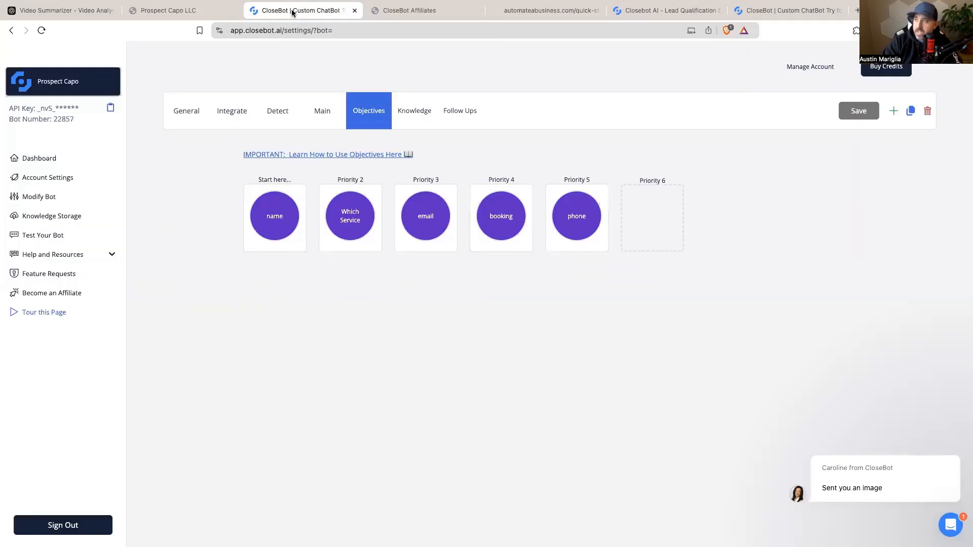
mouse_move(513, 221)
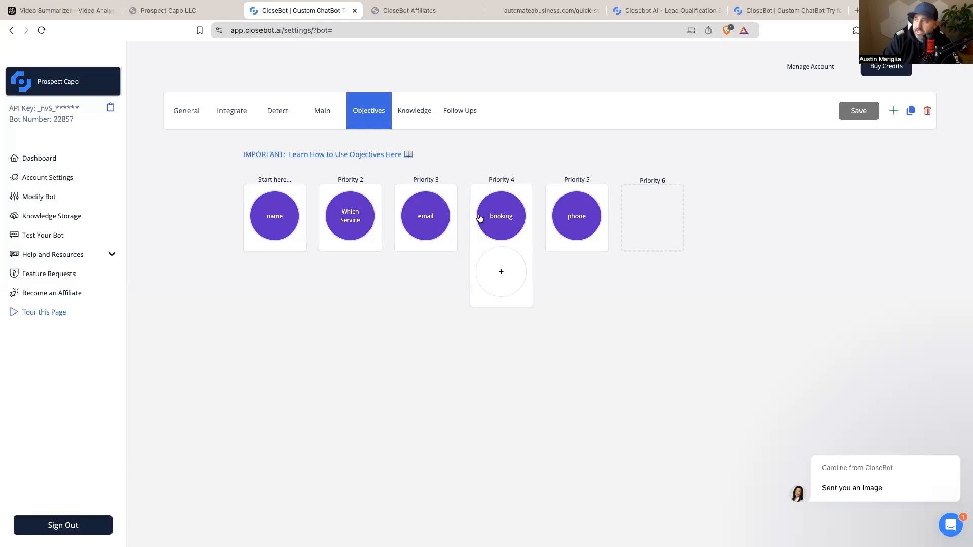
left_click(504, 223)
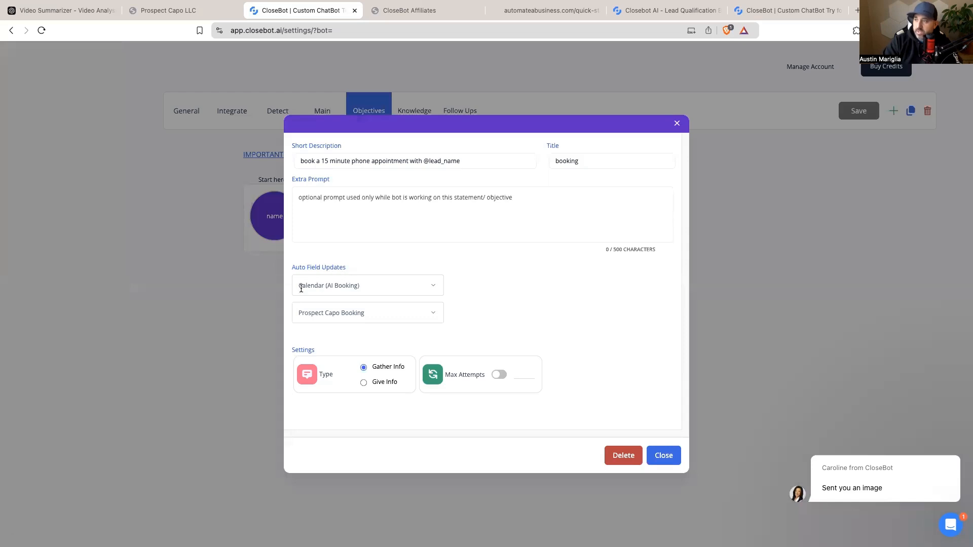
left_click(383, 315)
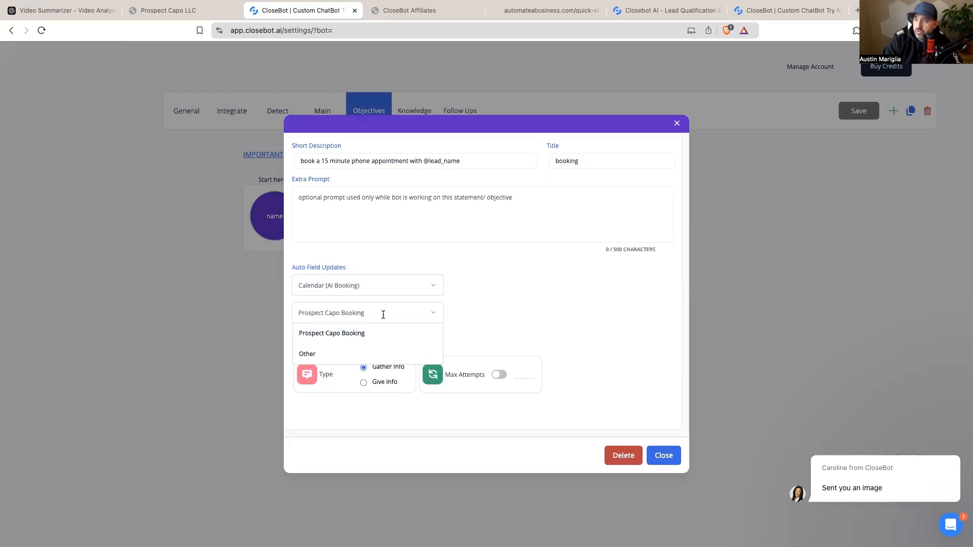
left_click(311, 355)
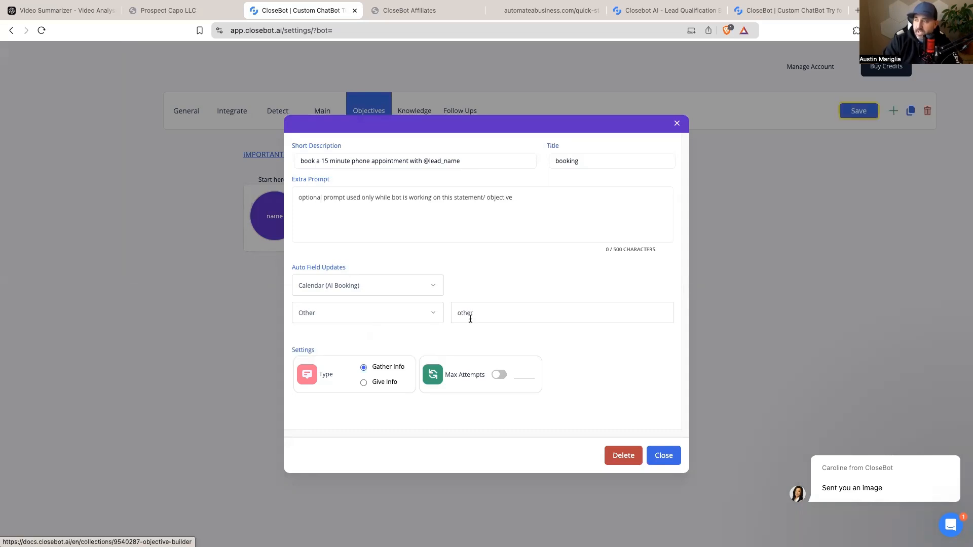
left_click(428, 319)
left_click(341, 333)
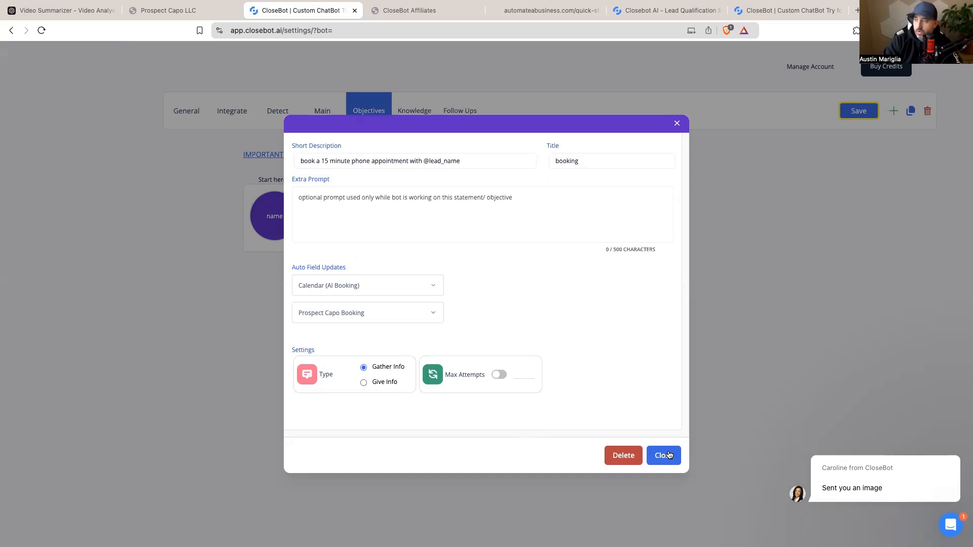
left_click(677, 125)
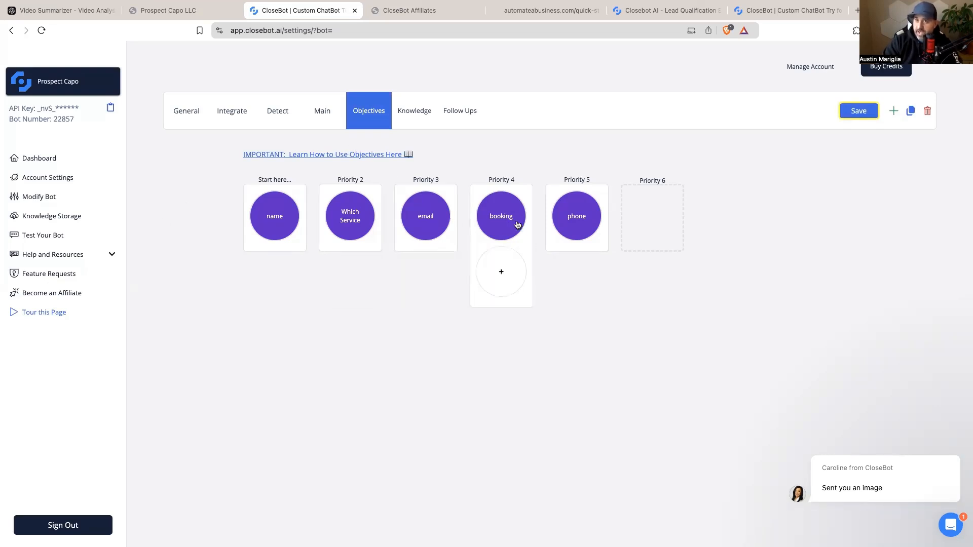
Step: Switch to the automateabusiness.com quick-start guide tab
mouse_move(587, 228)
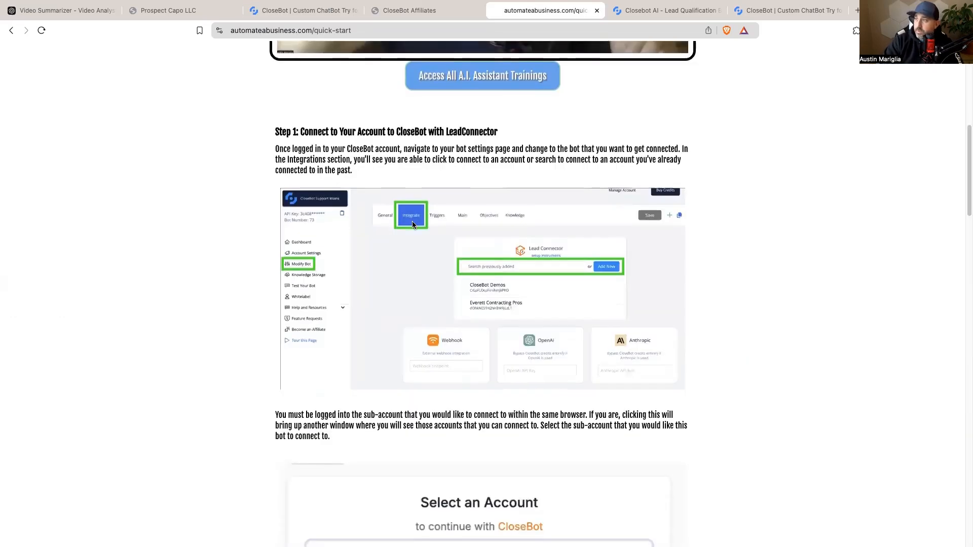
scroll(412, 221, "down", 1)
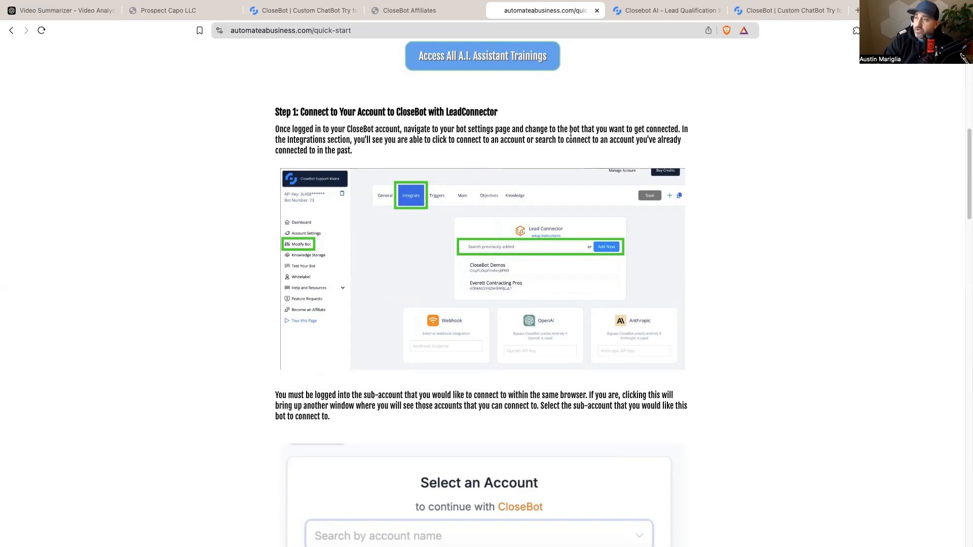
left_click(296, 9)
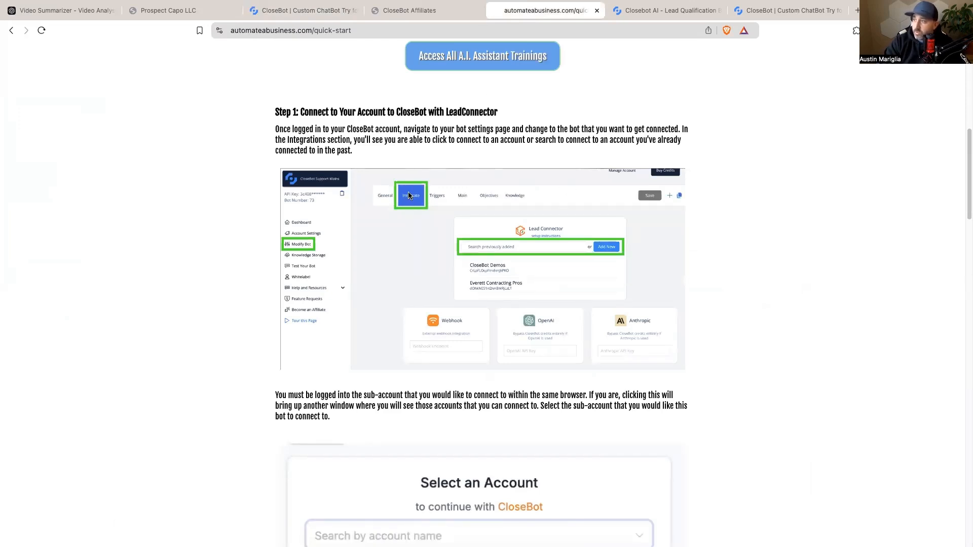
Step: Read through Step 1 (LeadConnector connection), Step 2 (CloseBot webhook workflow) and the webhook action section
scroll(409, 192, "down", 8)
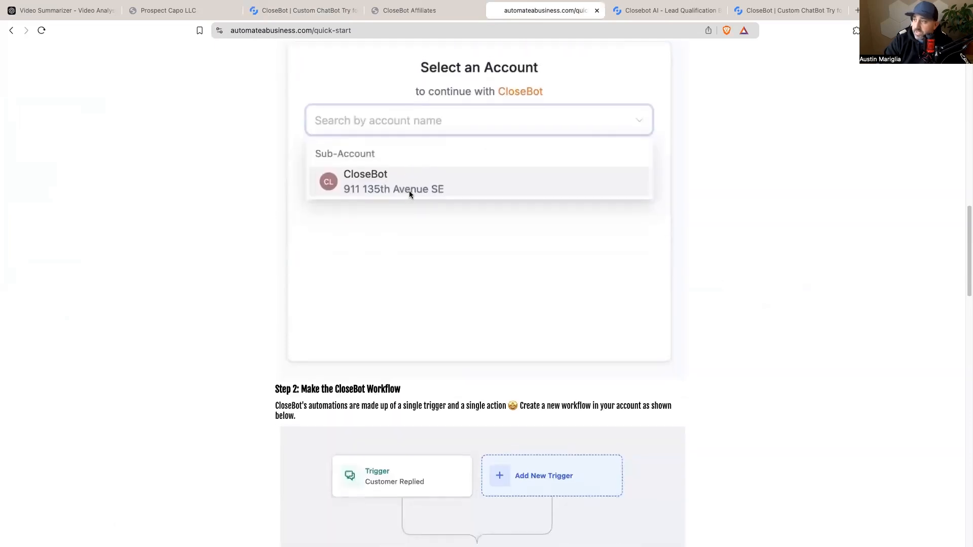
scroll(388, 180, "down", 9)
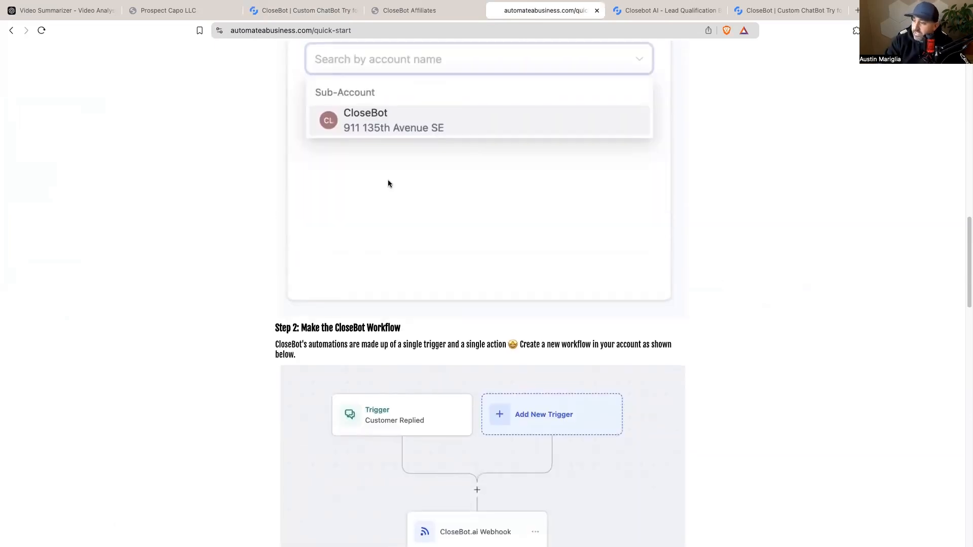
scroll(422, 294, "up", 3)
scroll(422, 298, "up", 2)
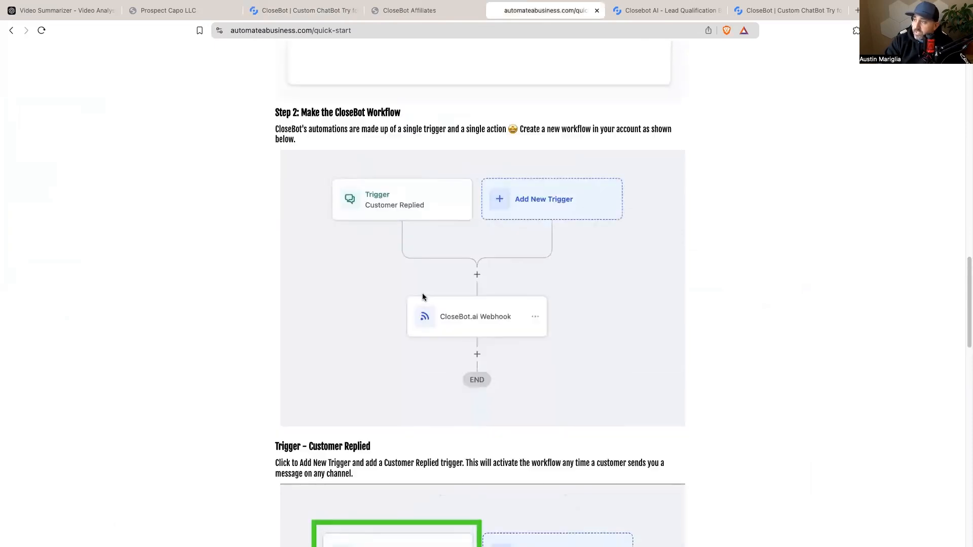
scroll(372, 235, "down", 8)
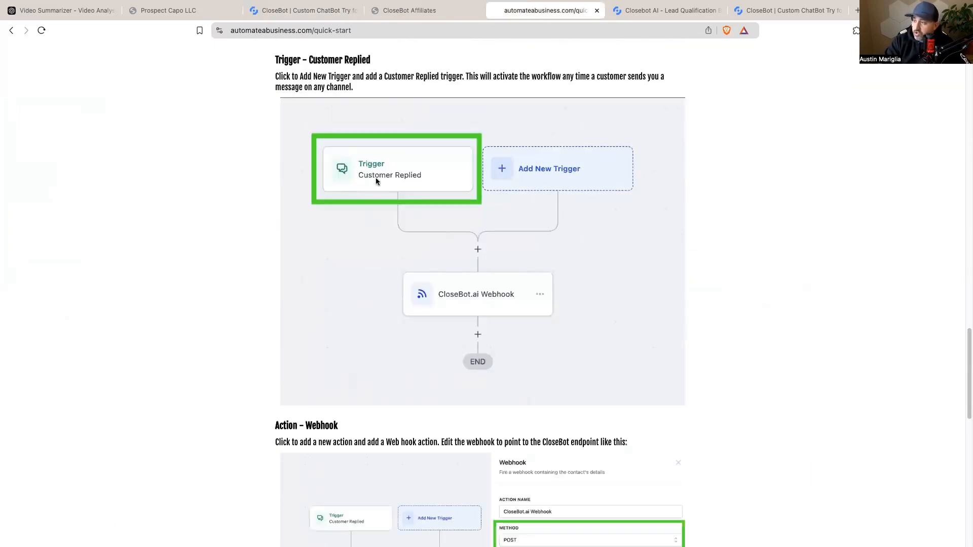
scroll(375, 175, "down", 1)
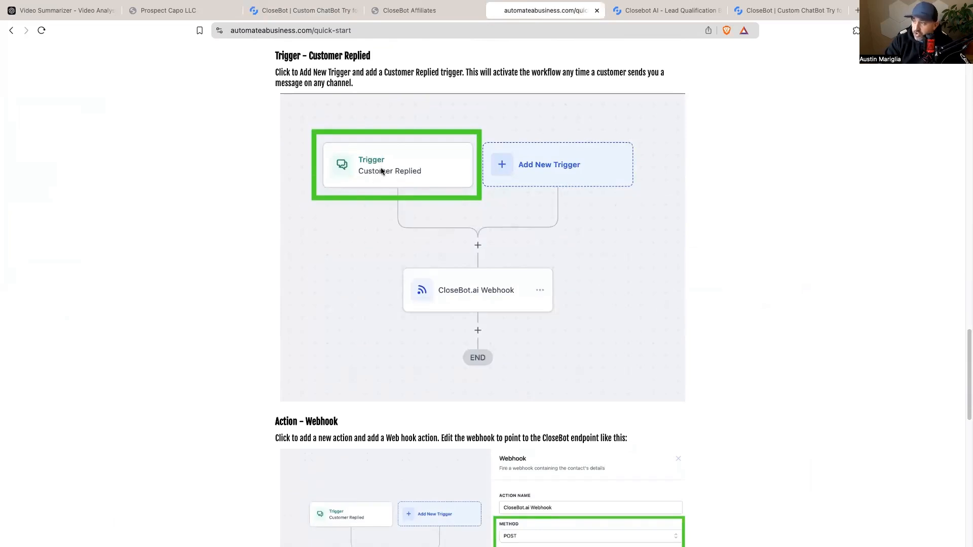
scroll(381, 171, "down", 4)
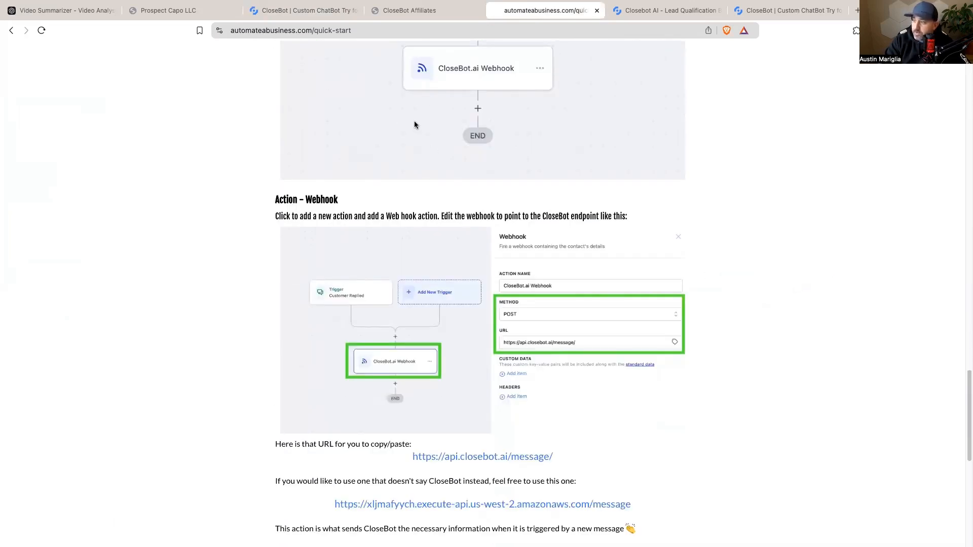
scroll(415, 125, "down", 4)
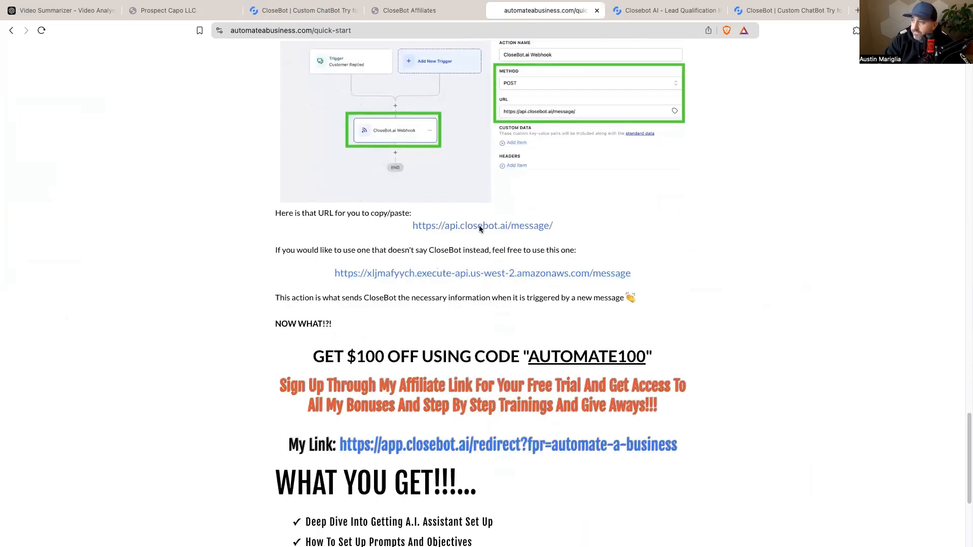
scroll(478, 276, "up", 1)
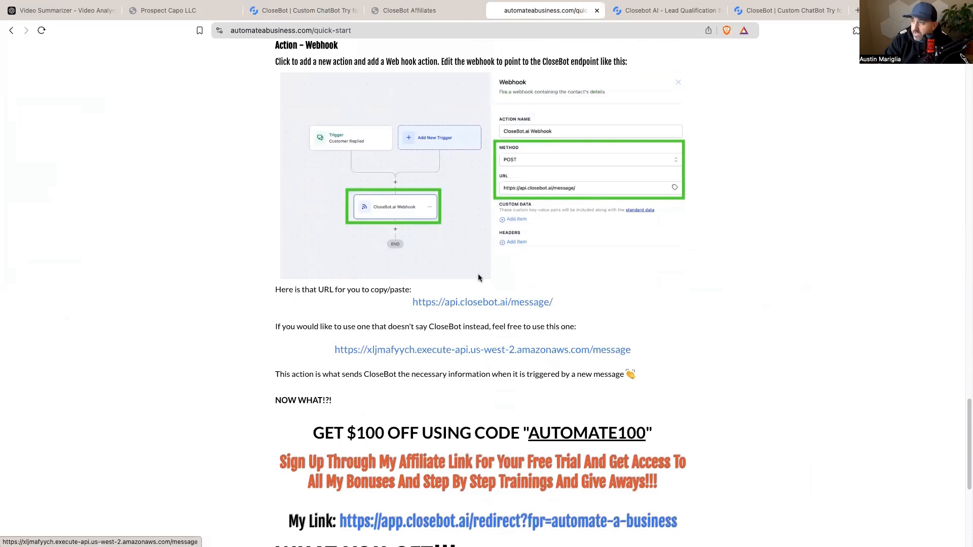
scroll(502, 290, "up", 1)
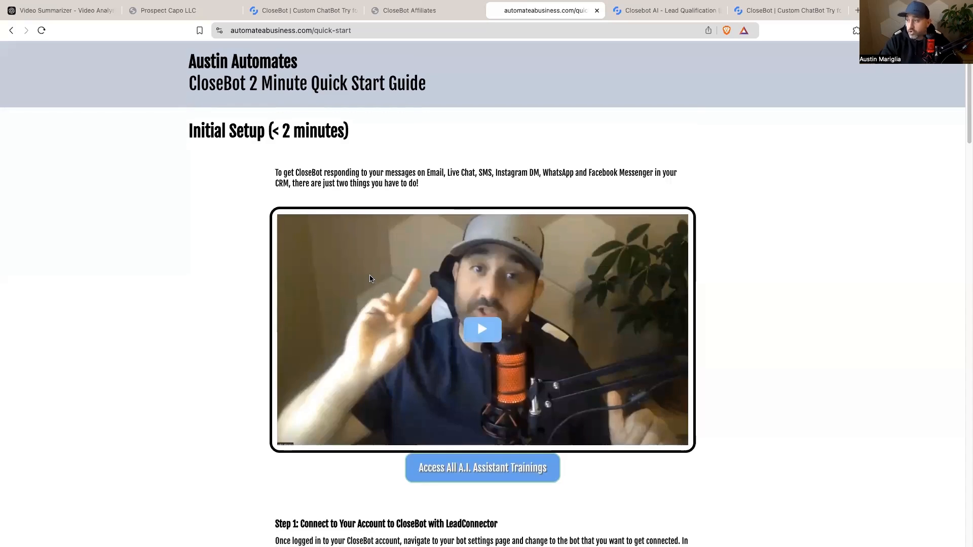
scroll(370, 278, "down", 3)
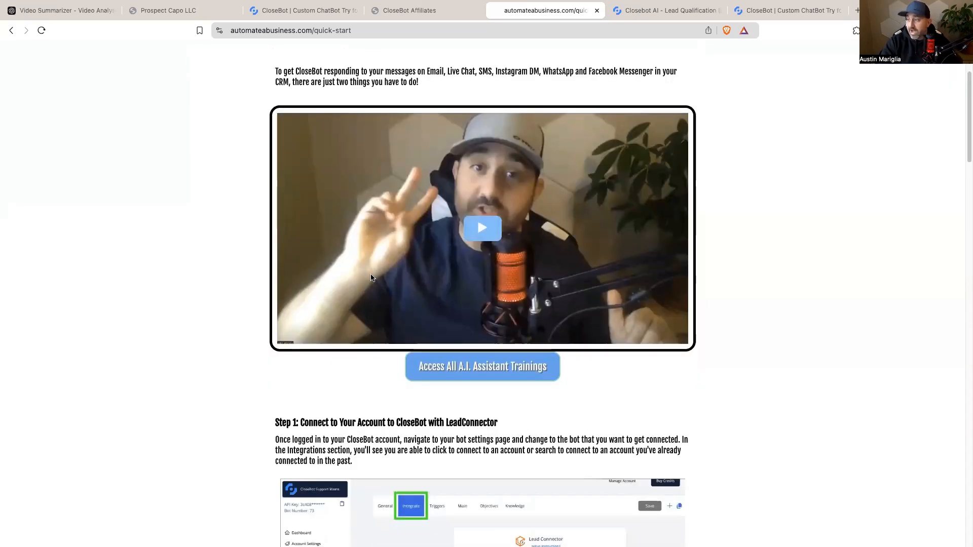
scroll(374, 275, "down", 20)
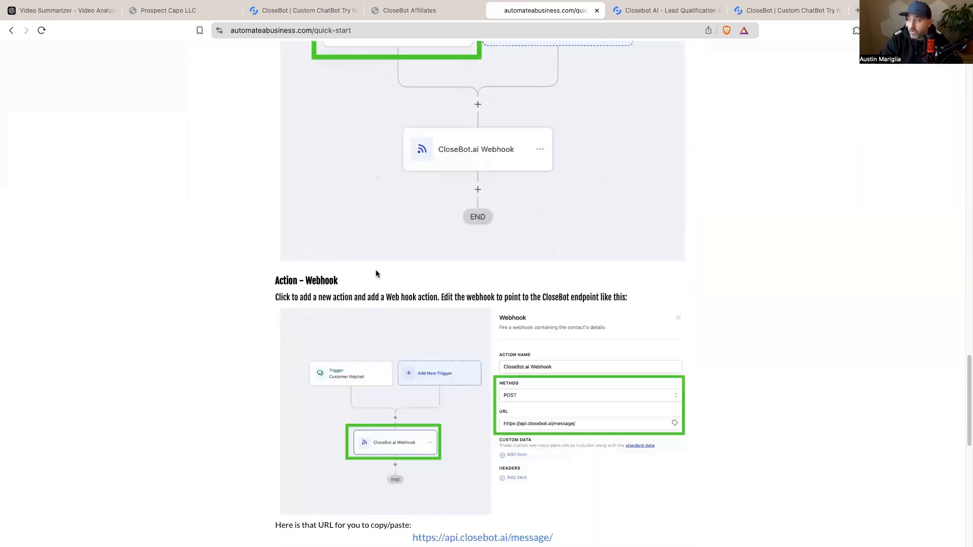
scroll(375, 273, "down", 4)
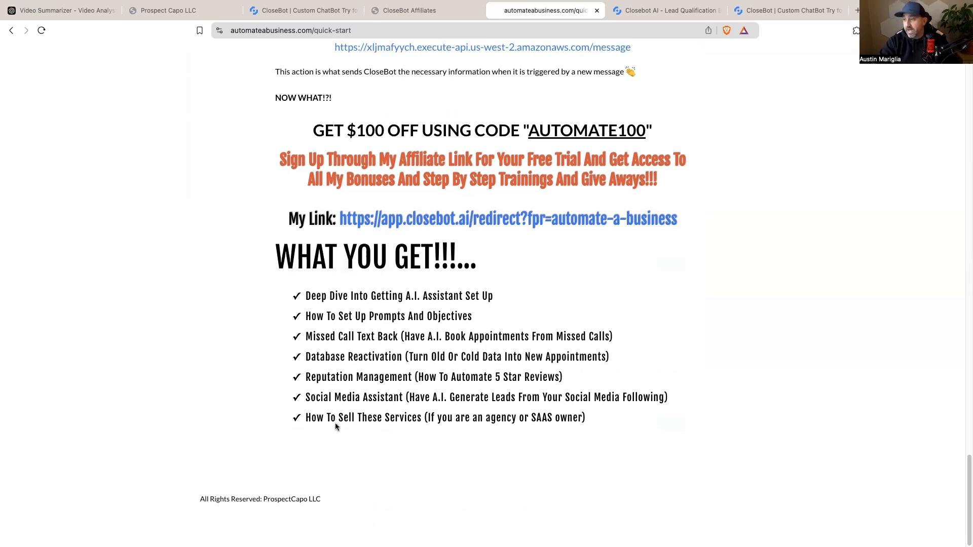
scroll(557, 430, "up", 1)
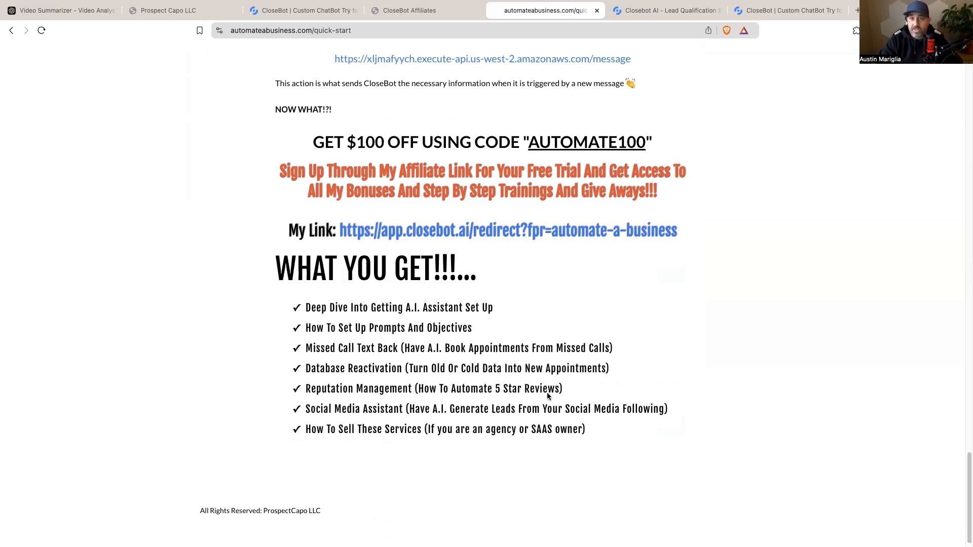
scroll(500, 416, "up", 3)
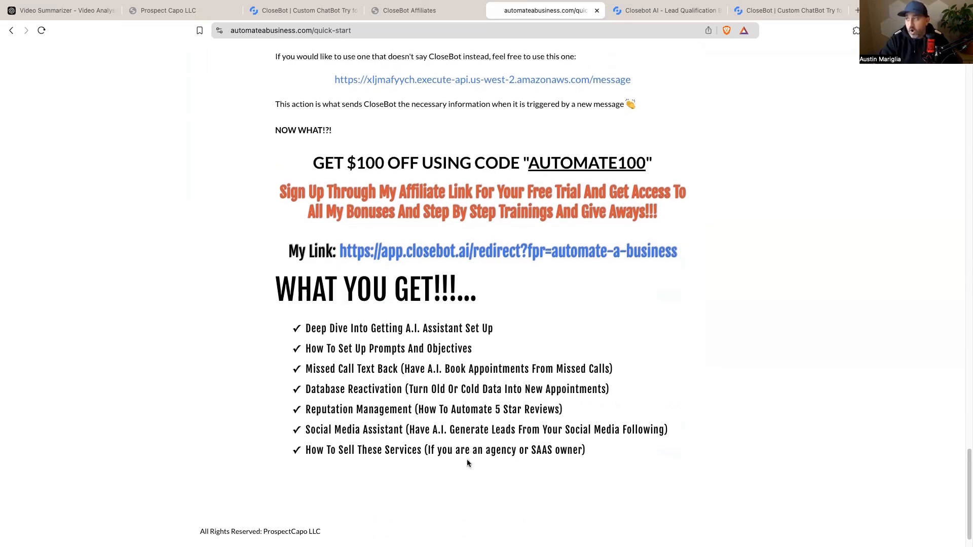
scroll(470, 458, "down", 3)
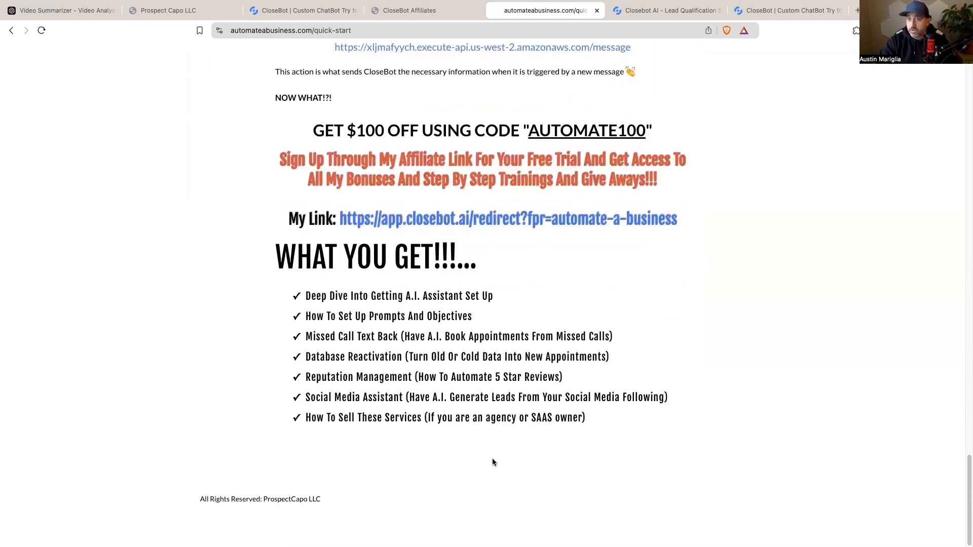